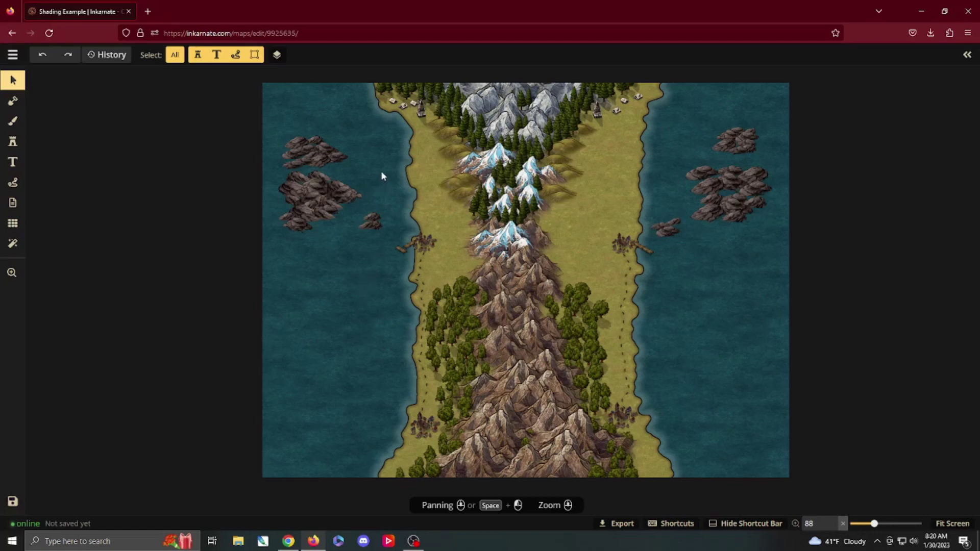
- Paint the western land strip with the green Grasslands texture, using a texture size of 60.04
left_click(13, 124)
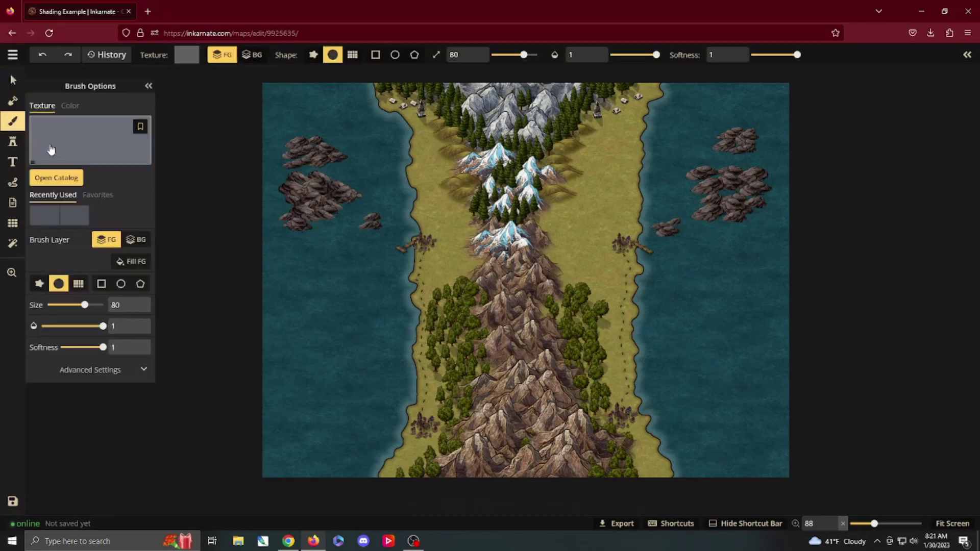
left_click(56, 177)
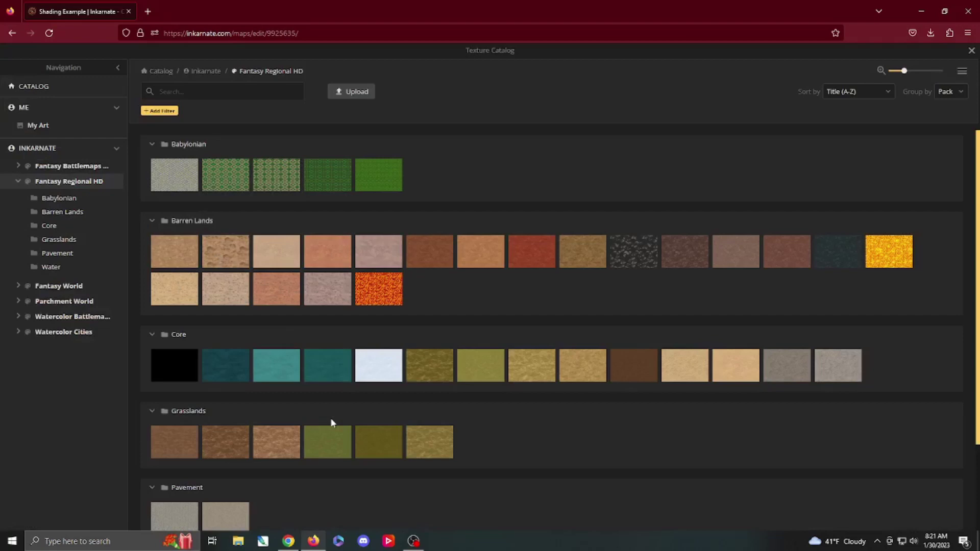
left_click(329, 446)
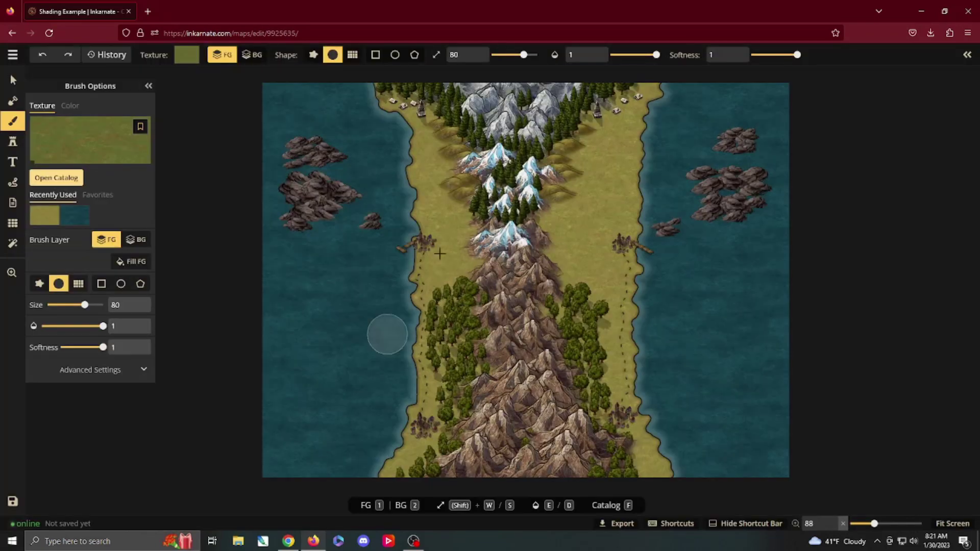
left_click(89, 371)
left_click_drag(73, 407, 64, 407)
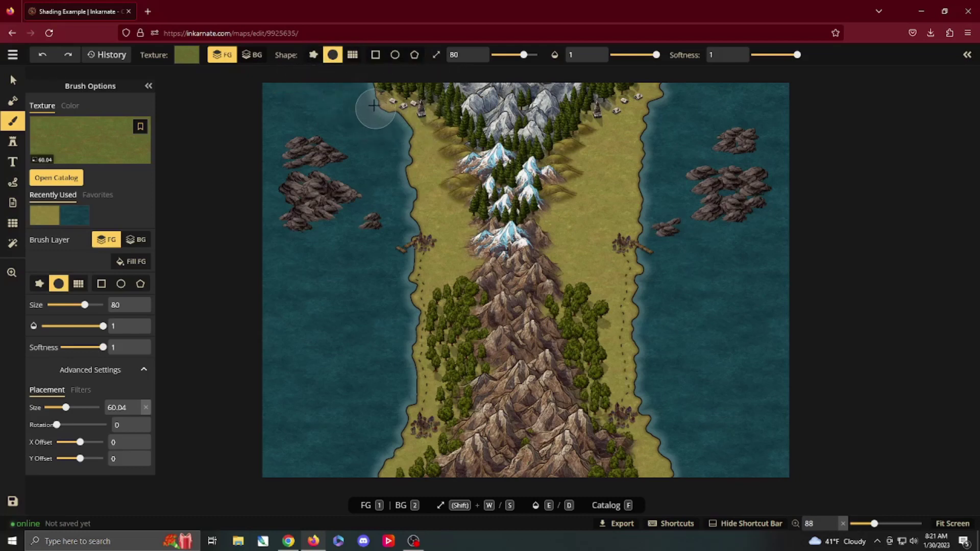
mouse_move(418, 118)
left_mouse_down()
mouse_move(438, 146)
mouse_move(423, 160)
mouse_move(423, 185)
mouse_move(455, 216)
mouse_move(460, 170)
mouse_move(432, 130)
mouse_move(460, 165)
mouse_move(442, 199)
mouse_move(468, 289)
mouse_move(433, 274)
mouse_move(428, 203)
mouse_move(419, 371)
mouse_move(451, 311)
mouse_move(479, 366)
mouse_move(465, 353)
mouse_move(423, 435)
mouse_move(376, 484)
mouse_move(409, 431)
mouse_move(414, 377)
mouse_move(425, 377)
mouse_move(419, 459)
mouse_move(446, 368)
mouse_move(439, 413)
mouse_move(419, 468)
mouse_move(387, 474)
left_mouse_up()
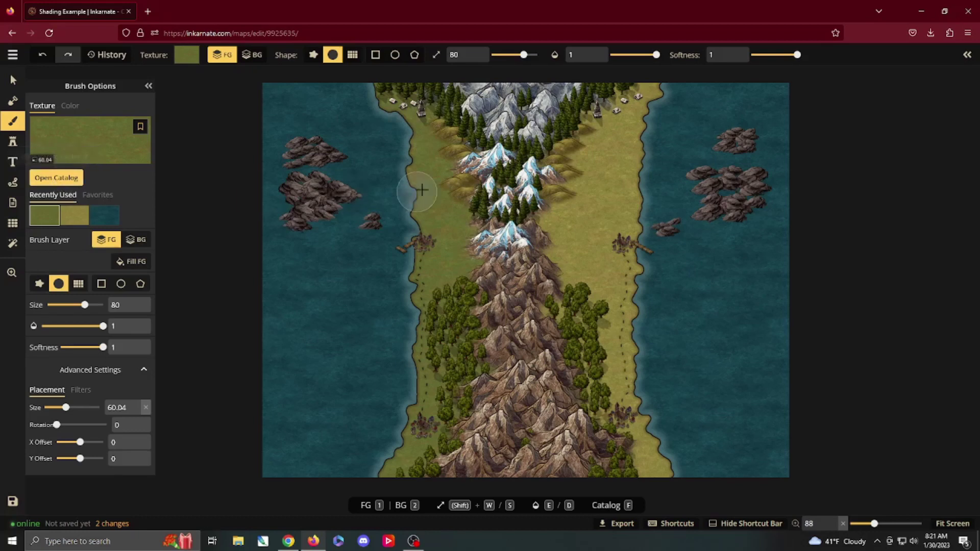
- Paint the white Core texture at 0.5 opacity over the northern end of the western land strip
left_click(56, 178)
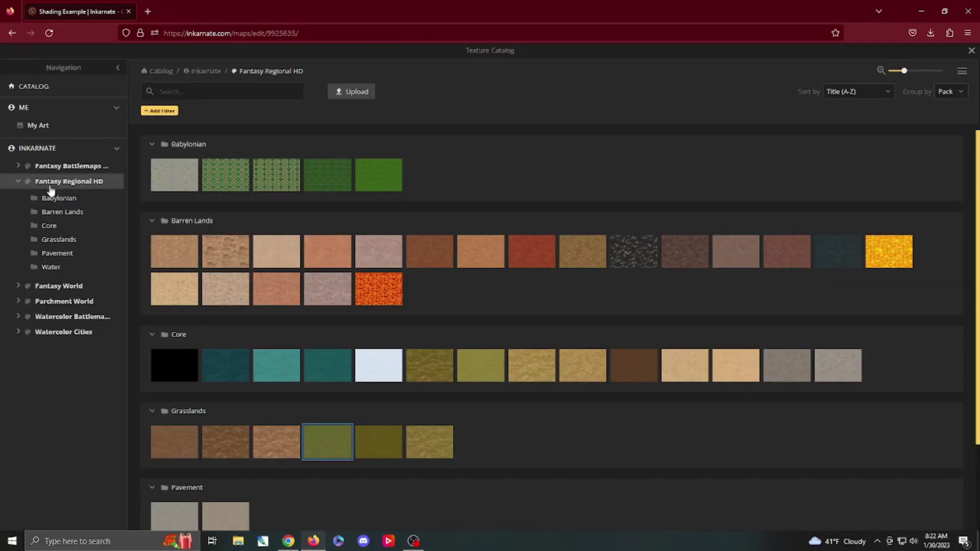
left_click(374, 371)
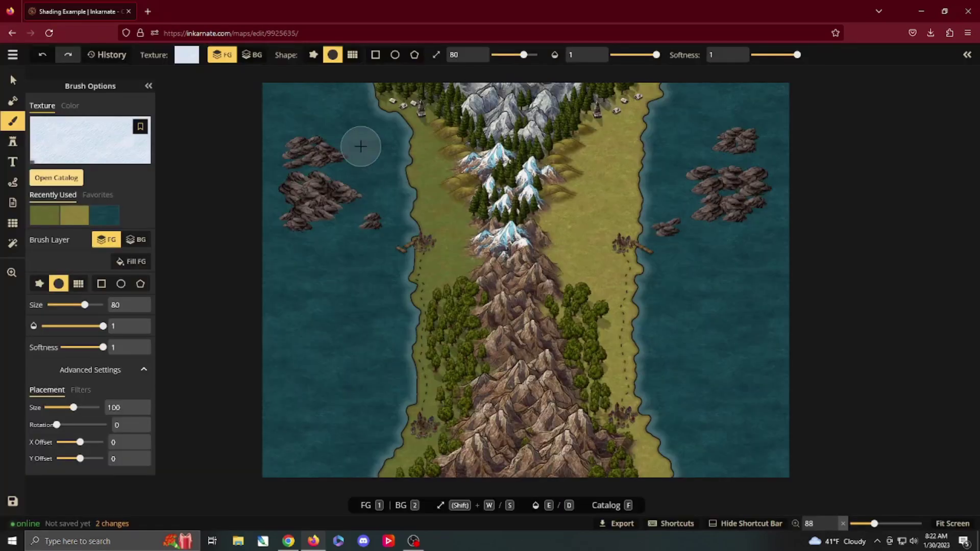
key("d")
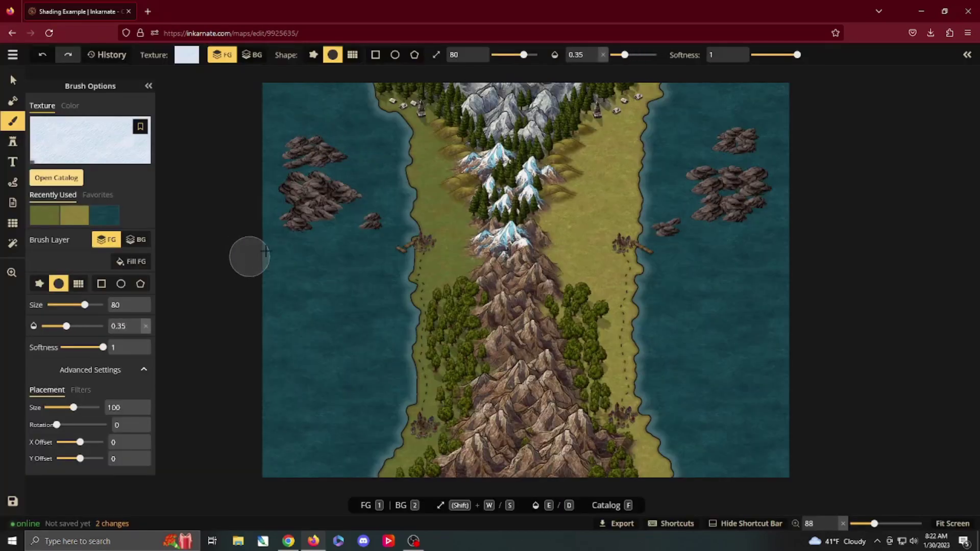
key("e")
key("e")
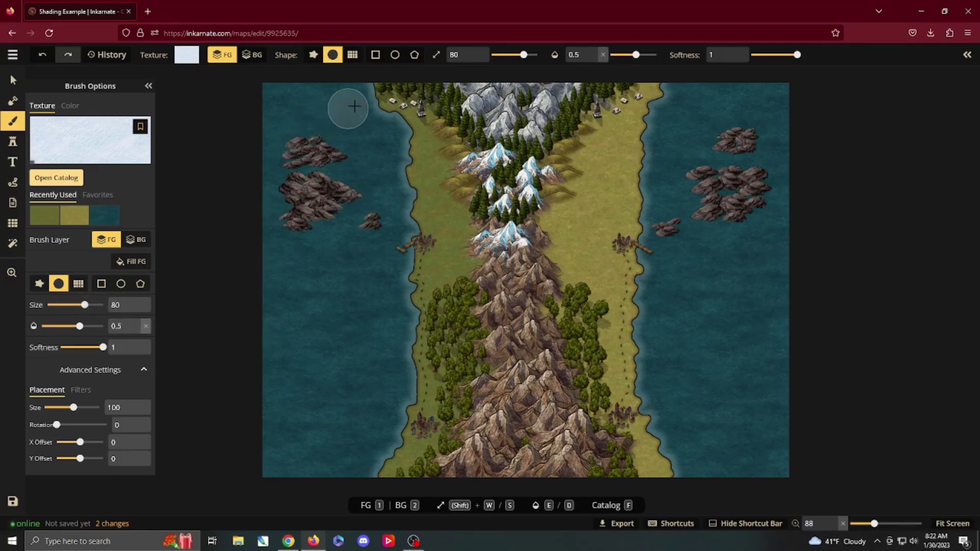
mouse_move(431, 104)
left_mouse_down()
mouse_move(477, 108)
mouse_move(375, 87)
left_mouse_up()
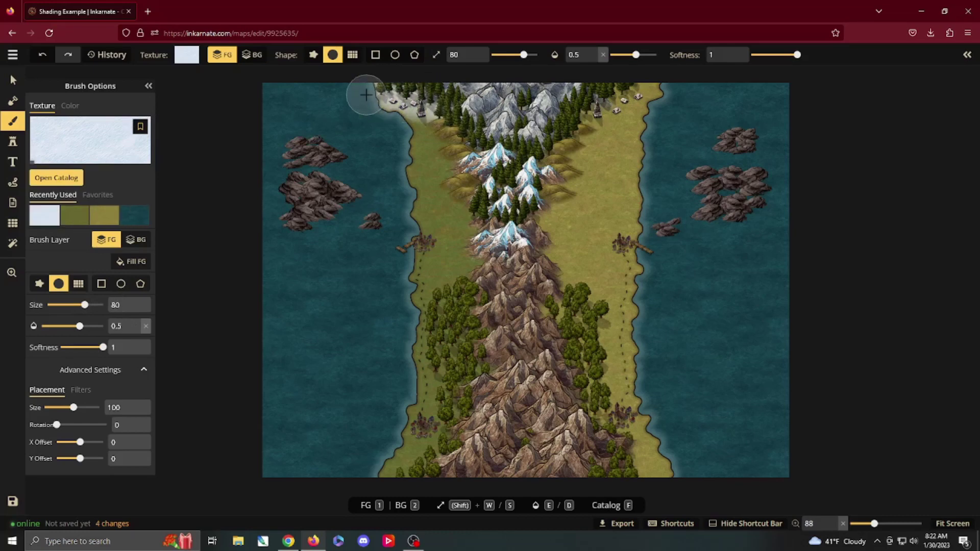
mouse_move(447, 138)
left_mouse_down()
mouse_move(492, 148)
mouse_move(417, 96)
mouse_move(399, 134)
left_mouse_up()
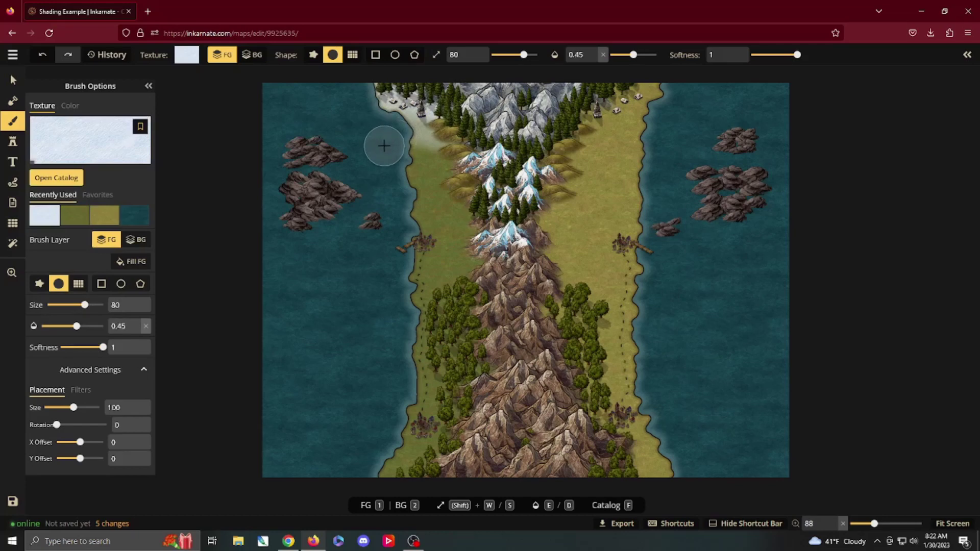
- Fade the white ground southward into the grass with softer strokes, lowering the brush opacity to 0.2
mouse_move(384, 146)
left_mouse_down()
mouse_move(455, 163)
mouse_move(480, 187)
mouse_move(394, 133)
mouse_move(390, 121)
mouse_move(414, 116)
mouse_move(490, 158)
mouse_move(466, 178)
mouse_move(371, 156)
mouse_move(480, 181)
mouse_move(440, 160)
mouse_move(463, 191)
mouse_move(480, 294)
mouse_move(464, 196)
mouse_move(429, 158)
mouse_move(372, 138)
left_mouse_up()
key("d")
key("d")
key("d")
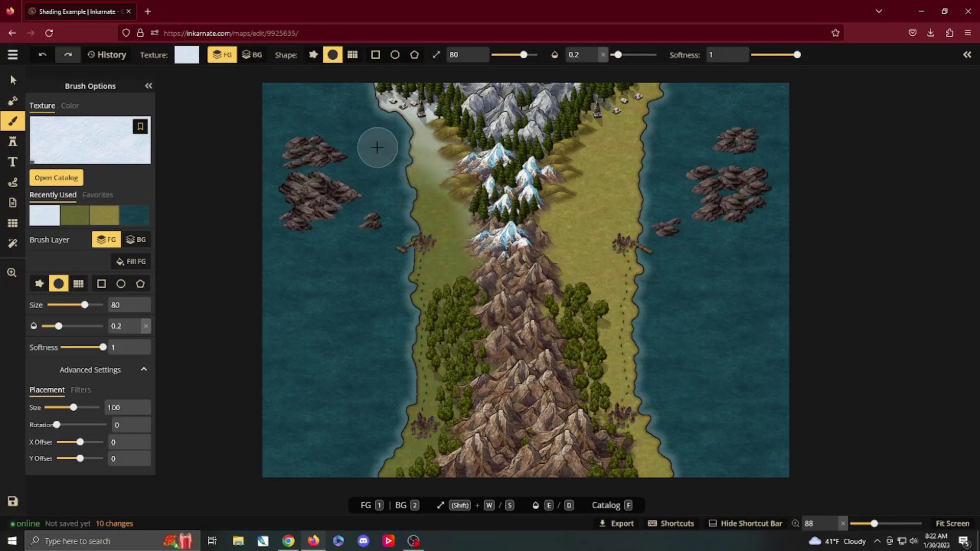
left_click_drag(470, 133, 370, 115)
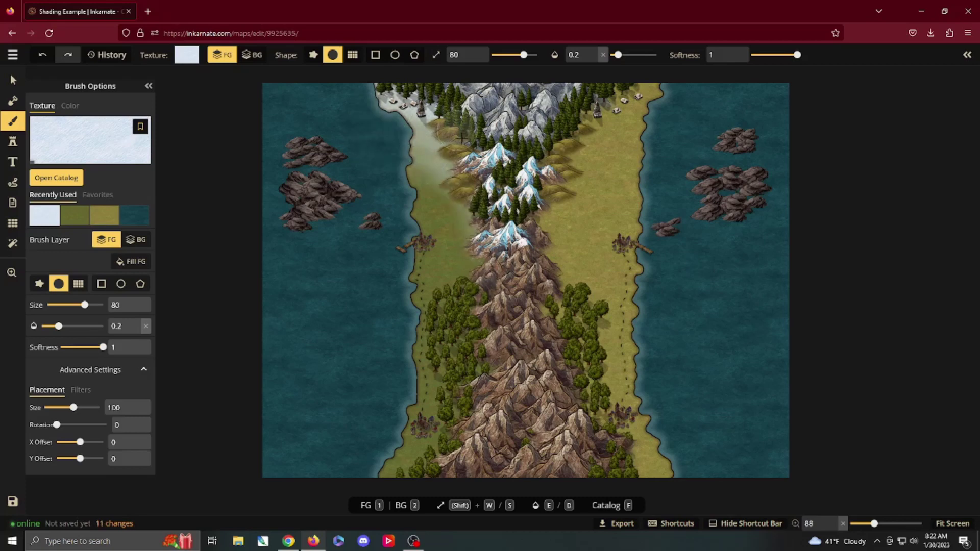
mouse_move(468, 133)
left_mouse_down()
mouse_move(459, 184)
mouse_move(416, 178)
left_mouse_up()
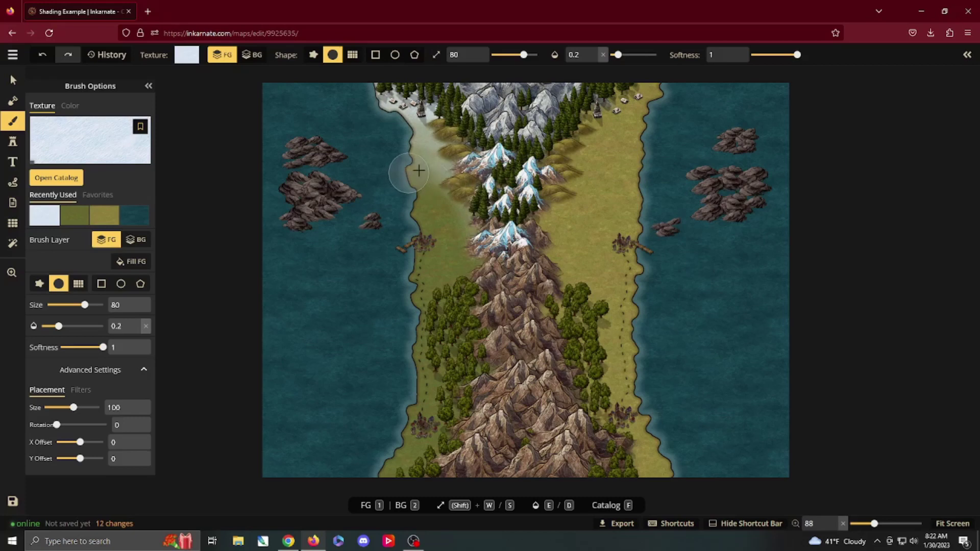
mouse_move(499, 161)
left_mouse_down()
mouse_move(475, 178)
mouse_move(372, 88)
mouse_move(450, 135)
mouse_move(387, 92)
mouse_move(393, 84)
left_mouse_up()
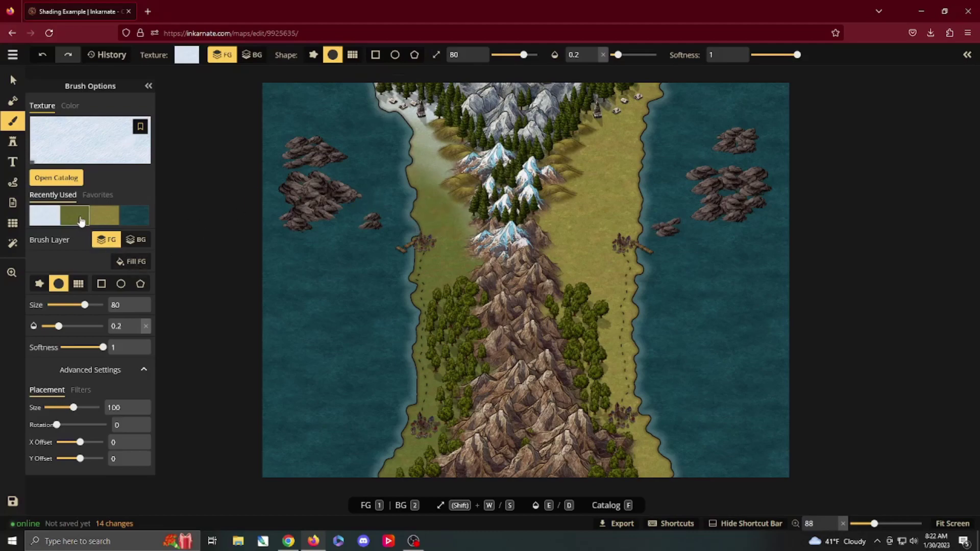
- Shade the western base of the brown mountains with the dark brown Core texture, raising the brush opacity to 0.6
left_click(56, 177)
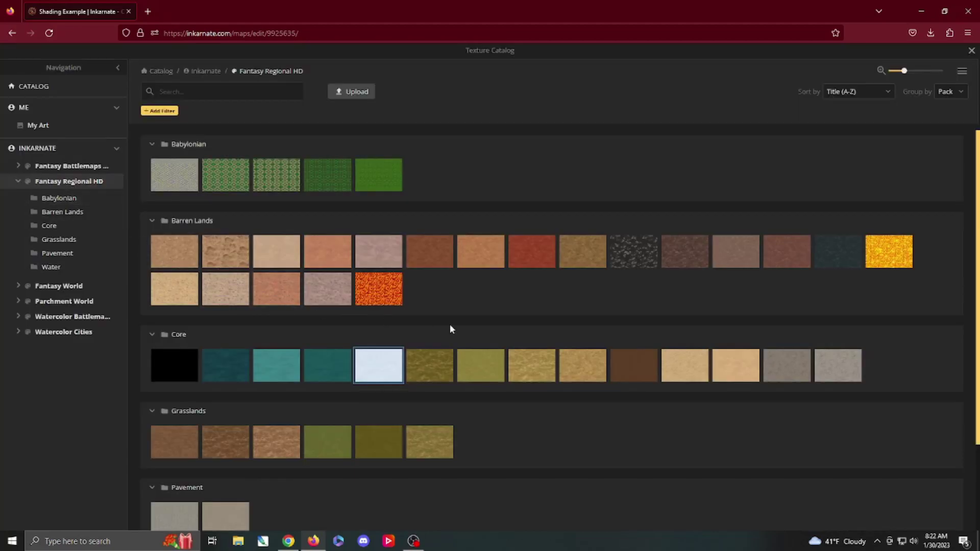
left_click(618, 376)
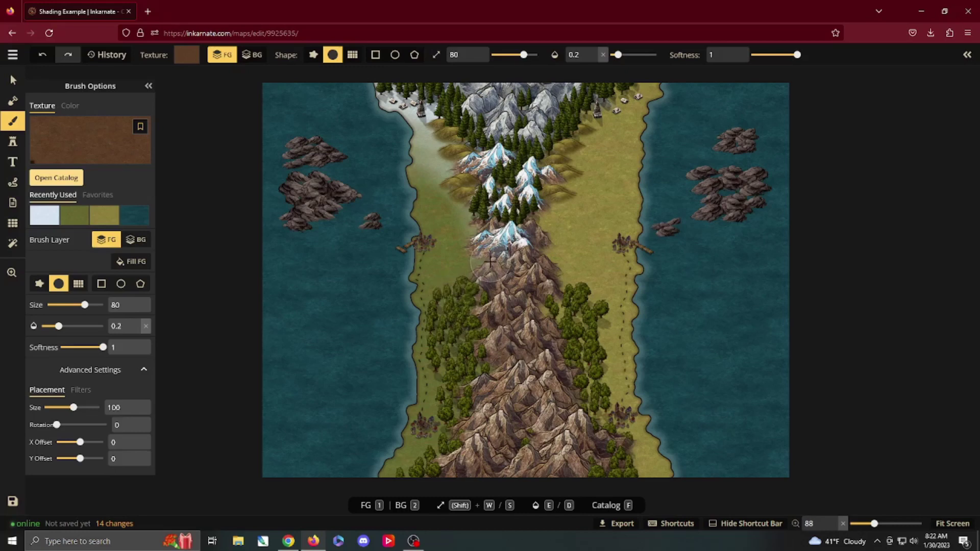
left_click(484, 263)
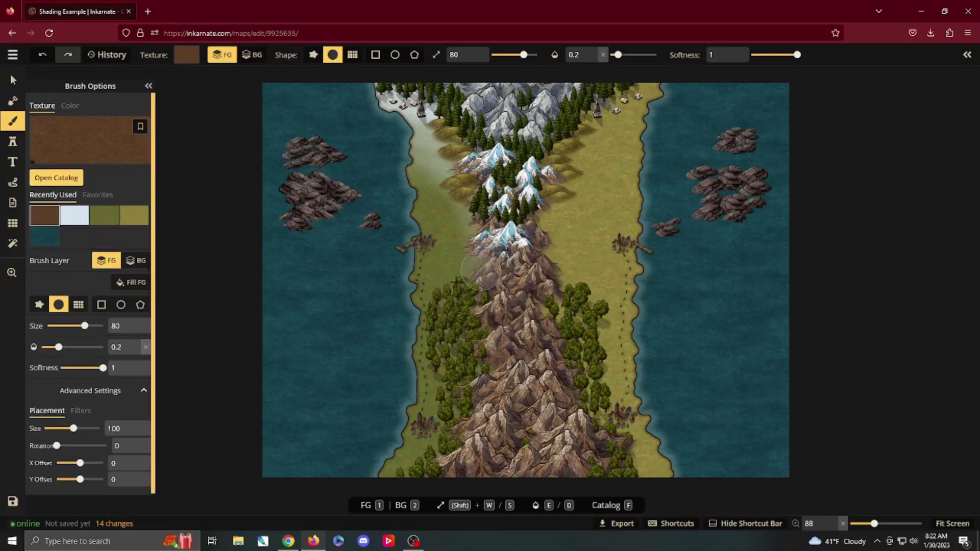
key("e")
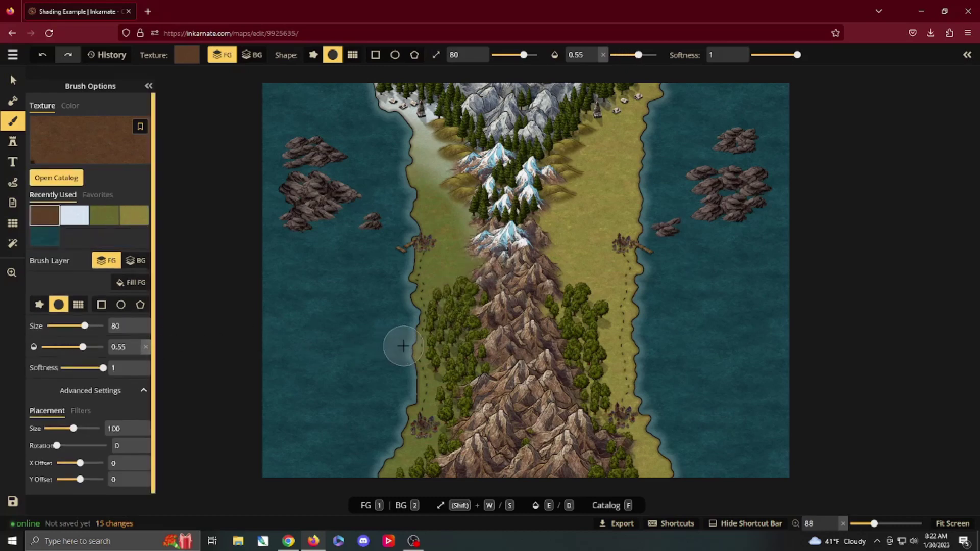
key("e")
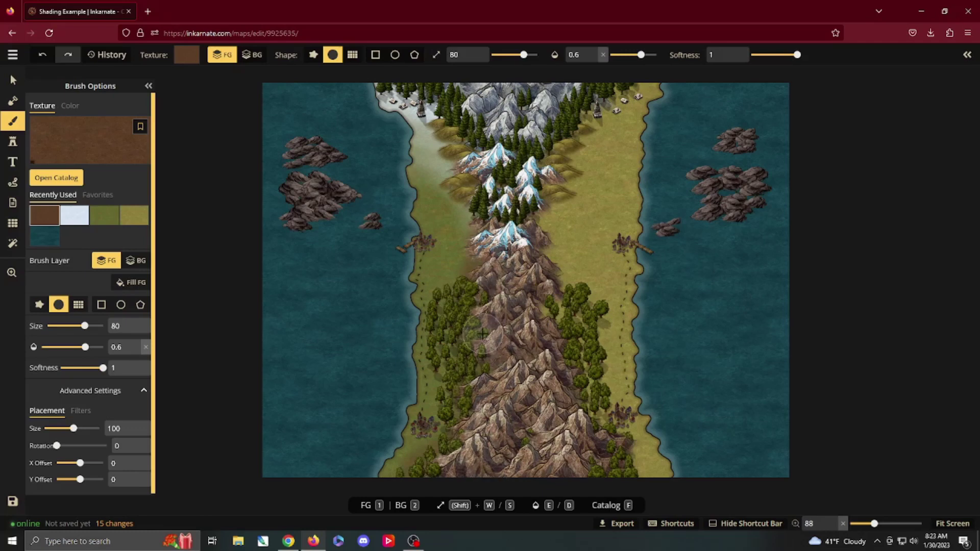
mouse_move(478, 280)
left_mouse_down()
mouse_move(469, 299)
mouse_move(476, 338)
mouse_move(452, 423)
left_mouse_up()
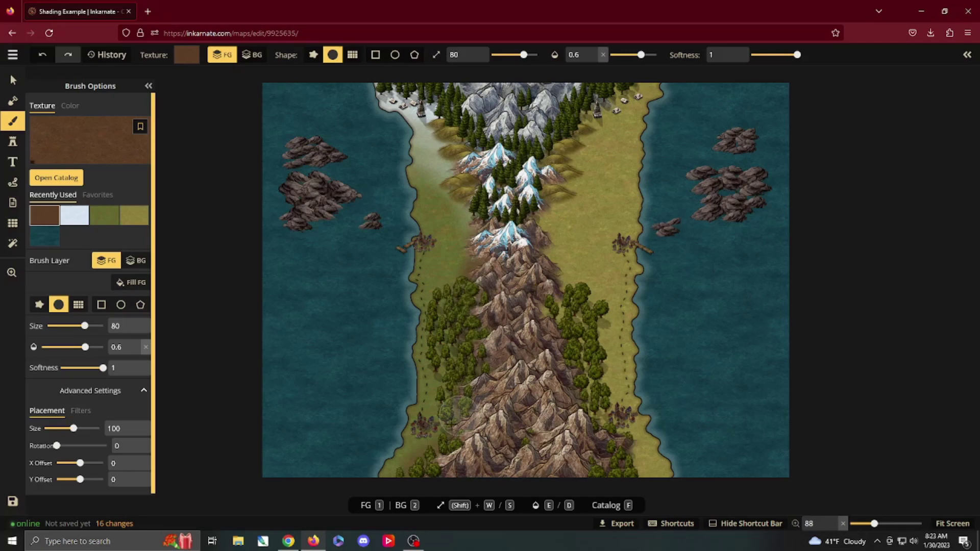
- Extend the brown shading northward along the western side of the snowy peaks and hills
left_click(481, 340)
left_click_drag(475, 281, 477, 226)
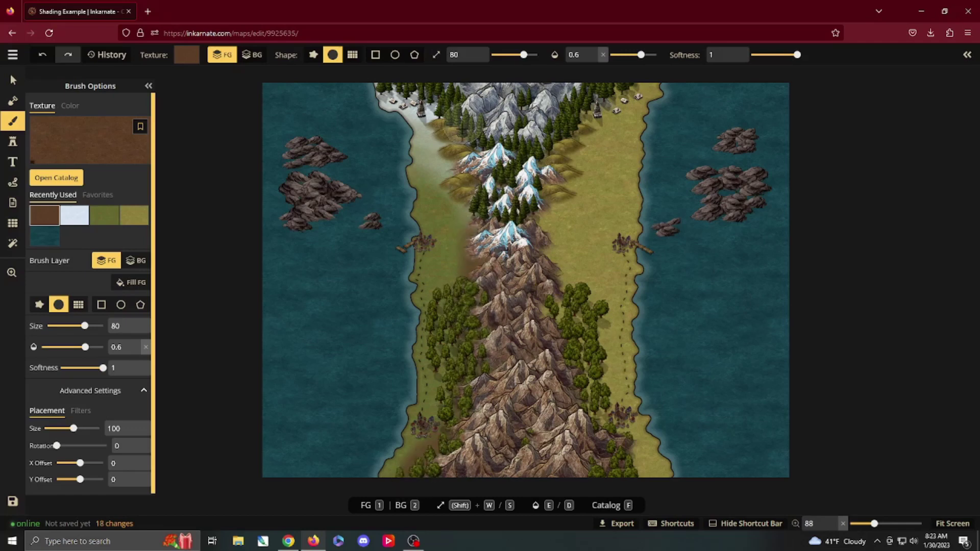
mouse_move(453, 130)
left_mouse_down()
mouse_move(477, 147)
mouse_move(463, 154)
mouse_move(472, 176)
mouse_move(462, 191)
mouse_move(476, 196)
mouse_move(455, 192)
mouse_move(476, 193)
mouse_move(453, 177)
mouse_move(517, 193)
left_mouse_up()
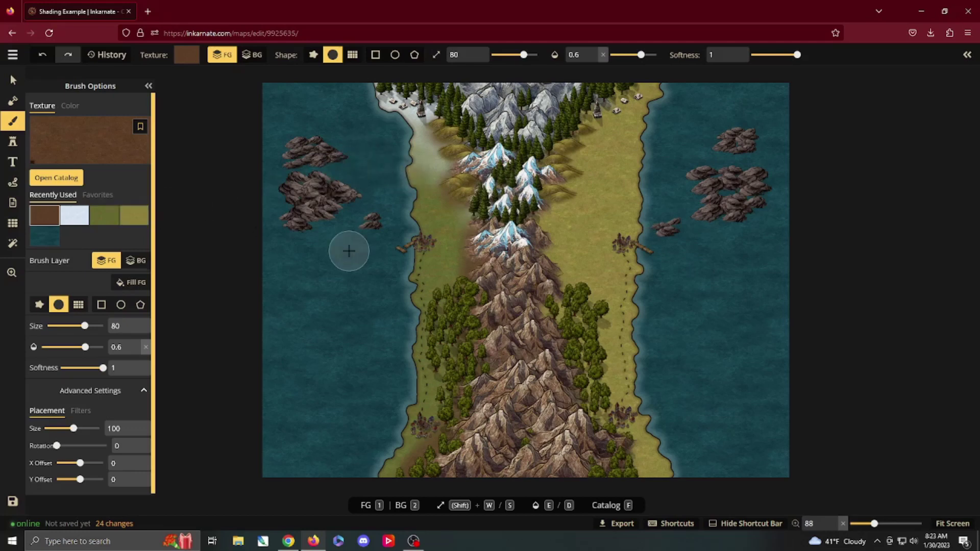
- Switch the brown brush to the rough-edged shape and set its size to 42 and opacity to 0.35
scroll(450, 268, "up", 3)
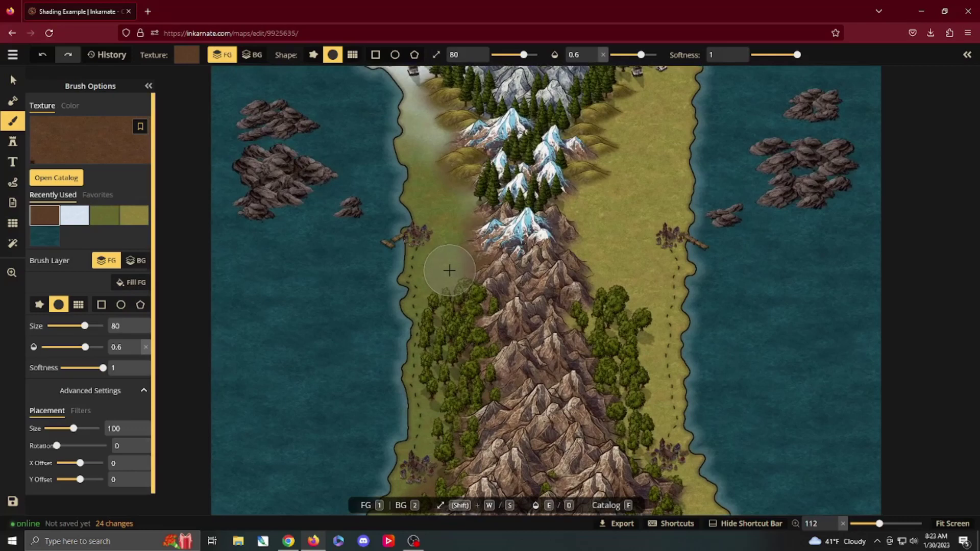
left_click(313, 55)
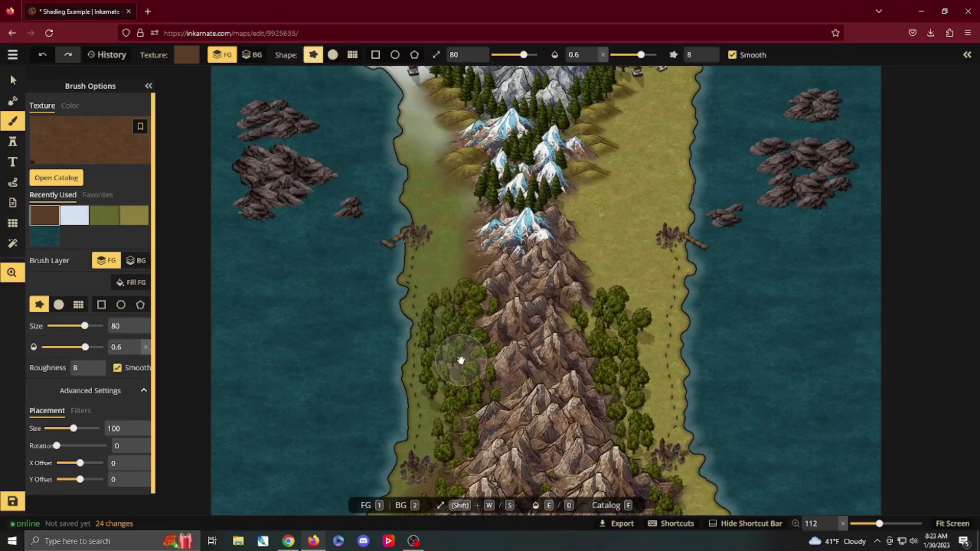
left_click_drag(460, 361, 456, 275)
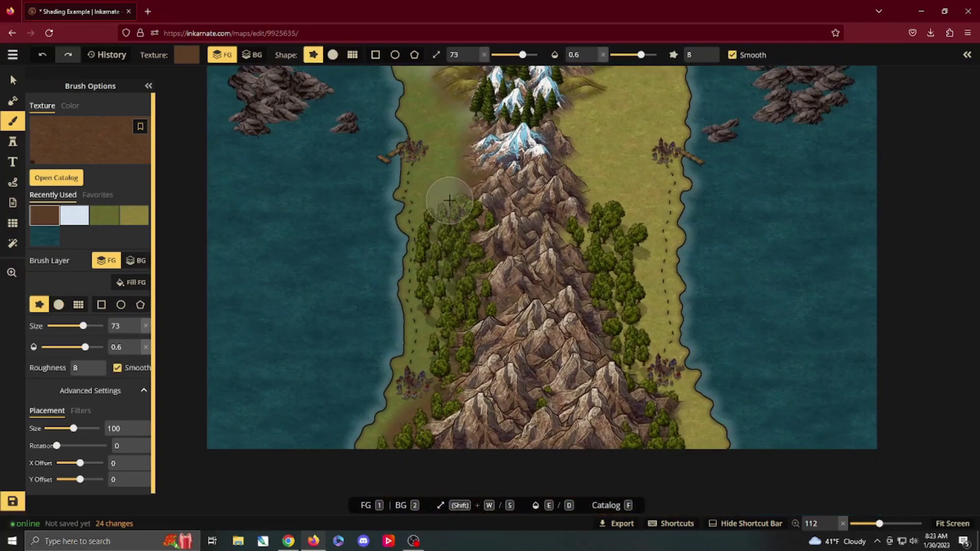
key("s")
key("s")
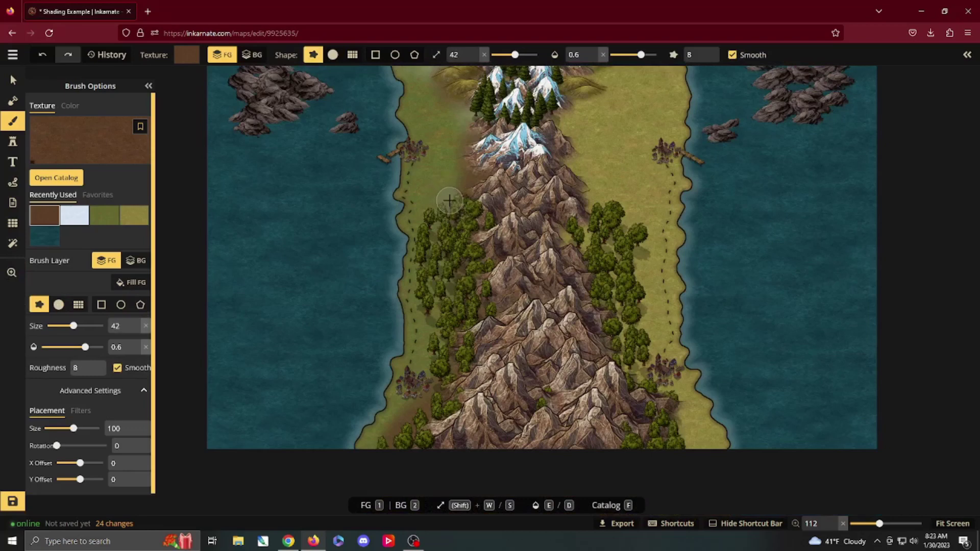
key("d")
key("d")
key("d")
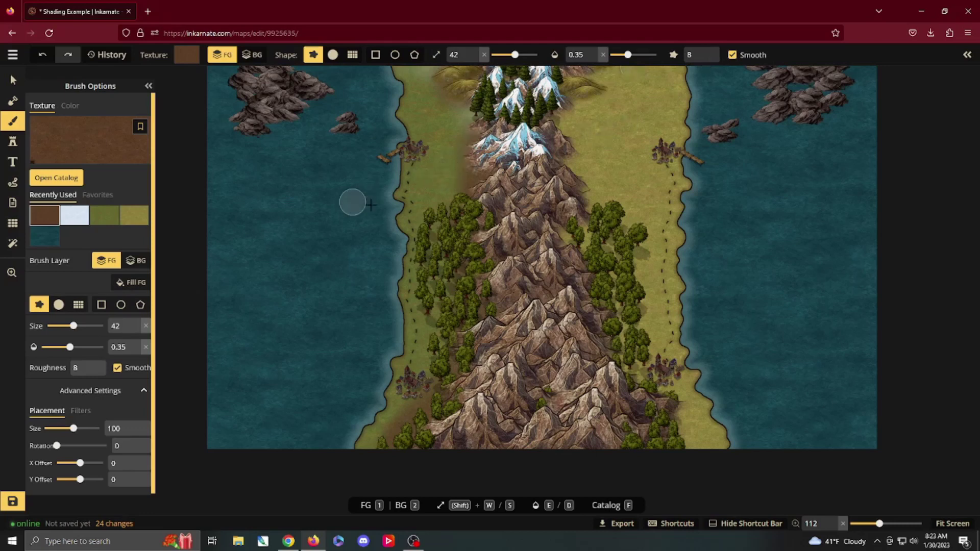
- Try rough brown strokes on the grass west of the mountains, including at roughness 25, and undo them
mouse_move(424, 176)
left_mouse_down()
mouse_move(439, 137)
mouse_move(433, 196)
left_mouse_up()
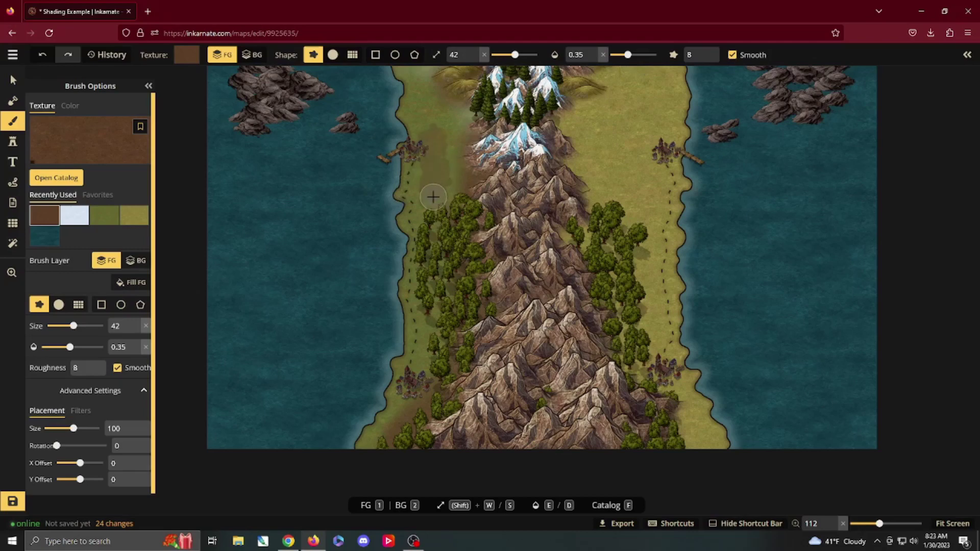
key("ctrl+z")
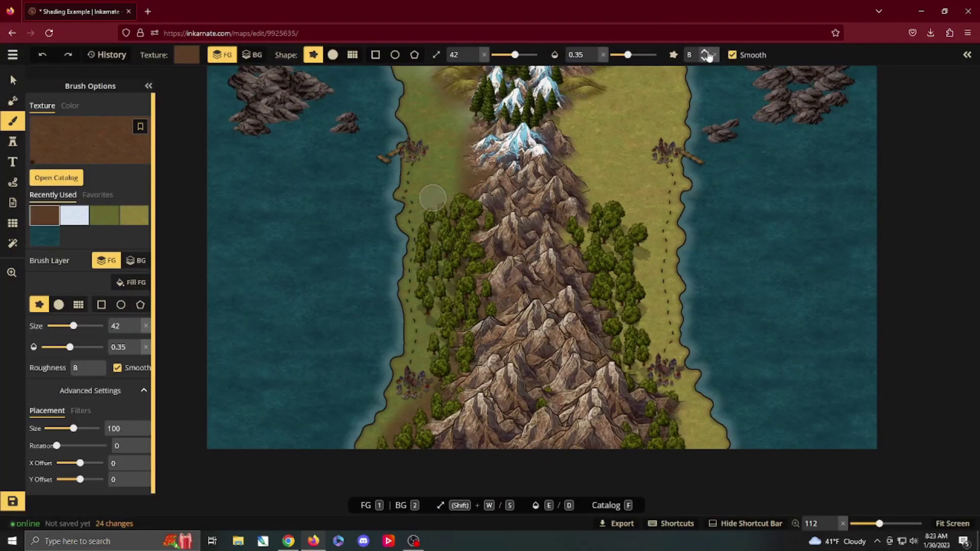
key("ctrl+y")
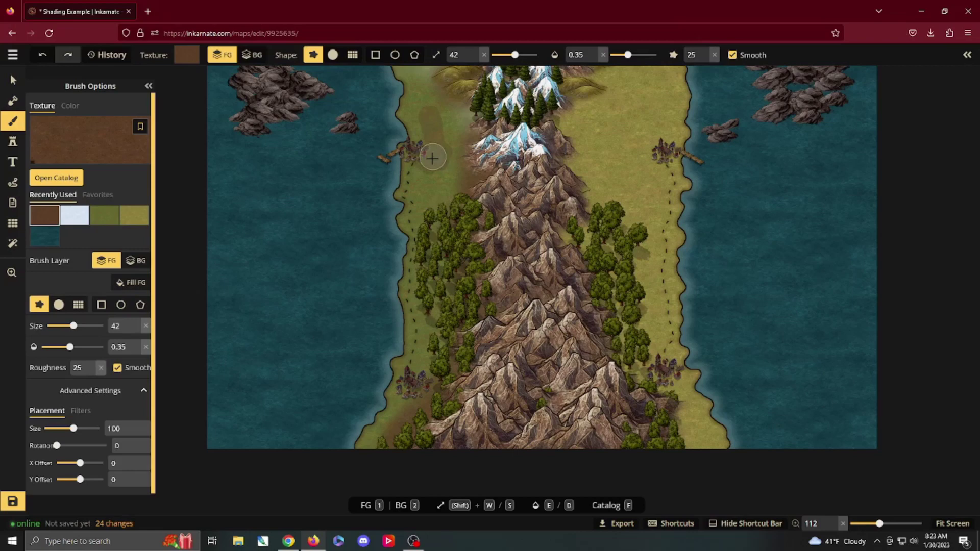
key("ctrl+z")
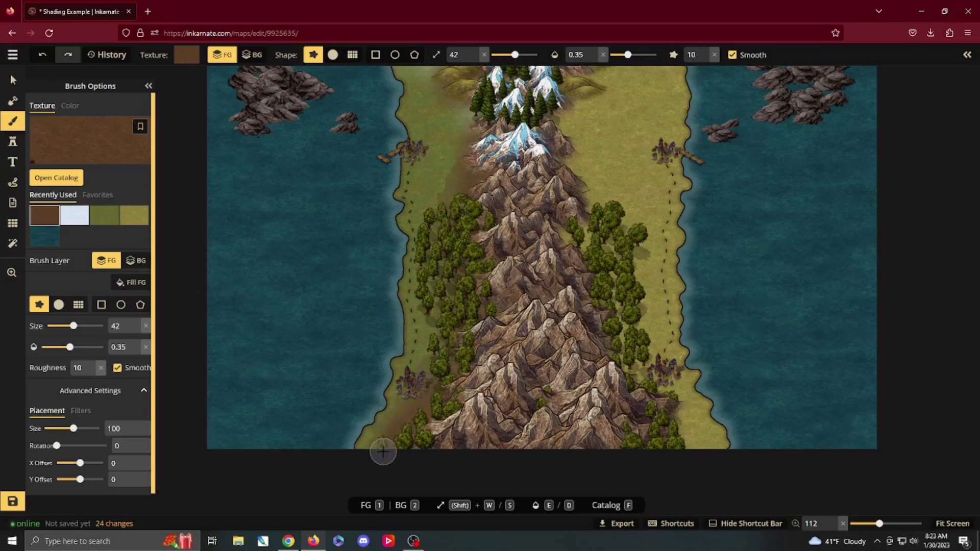
- Add rough brown strokes along the mountains' western edge with roughness 10, lowering the opacity to 0.25
left_click(445, 425)
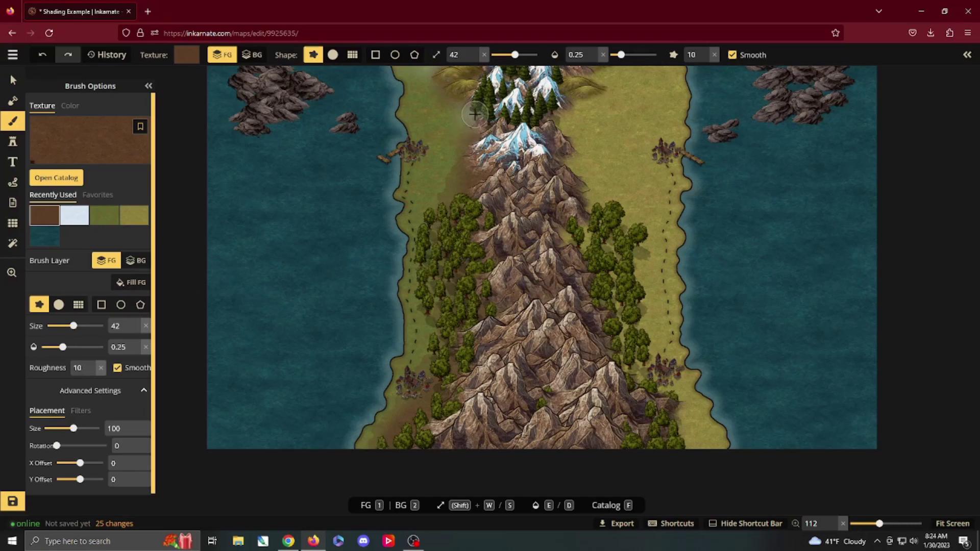
mouse_move(466, 121)
left_mouse_down()
mouse_move(444, 190)
mouse_move(447, 255)
left_mouse_up()
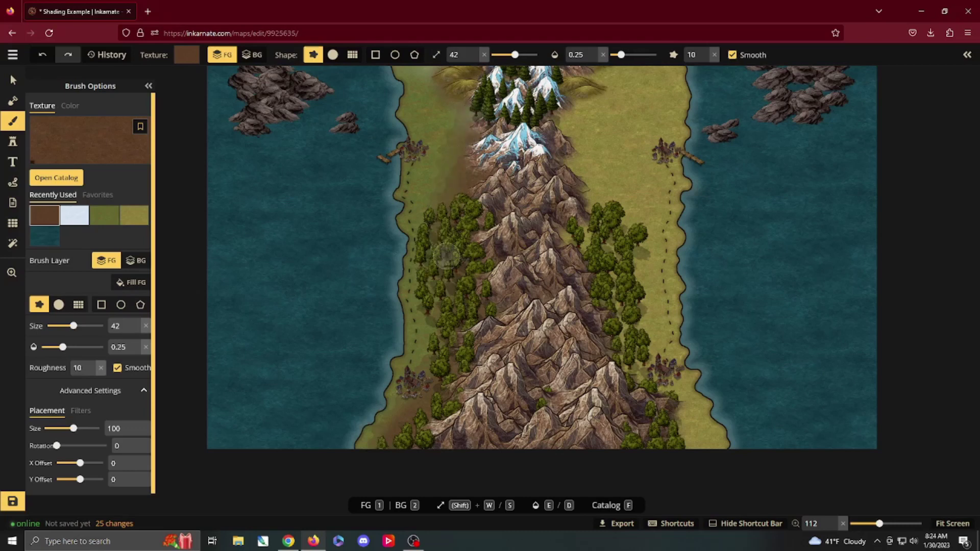
- Blend green grass over the brown shading west and southwest of the mountains with the round brush at size 42, opacity 0.25
left_click(107, 222)
left_click(332, 55)
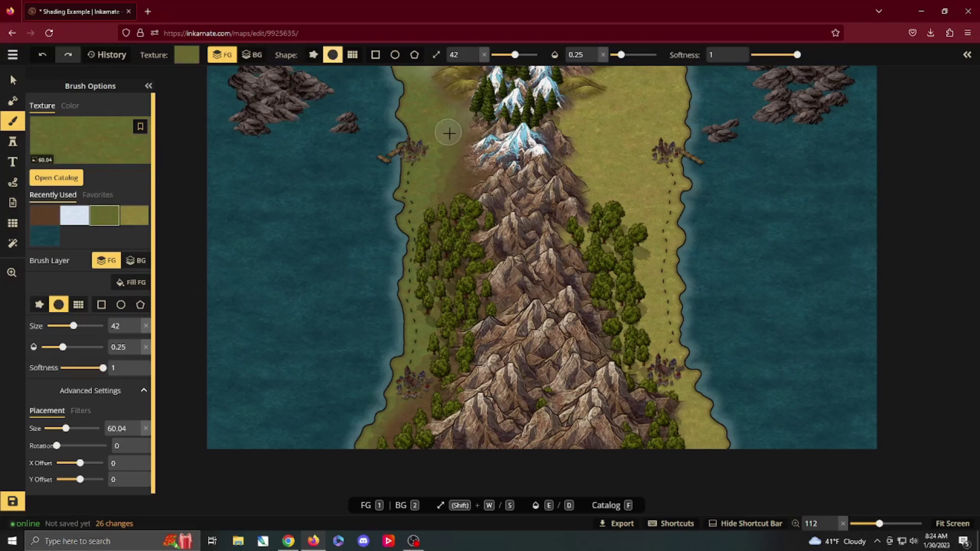
left_click_drag(451, 134, 440, 194)
left_click_drag(457, 159, 449, 186)
left_click_drag(455, 140, 446, 200)
mouse_move(462, 158)
left_mouse_down()
mouse_move(445, 194)
mouse_move(452, 144)
mouse_move(435, 181)
mouse_move(441, 144)
mouse_move(443, 208)
mouse_move(445, 151)
mouse_move(429, 244)
mouse_move(437, 243)
mouse_move(443, 292)
mouse_move(436, 280)
mouse_move(429, 337)
mouse_move(421, 274)
mouse_move(424, 322)
mouse_move(433, 324)
mouse_move(437, 291)
mouse_move(422, 368)
left_mouse_up()
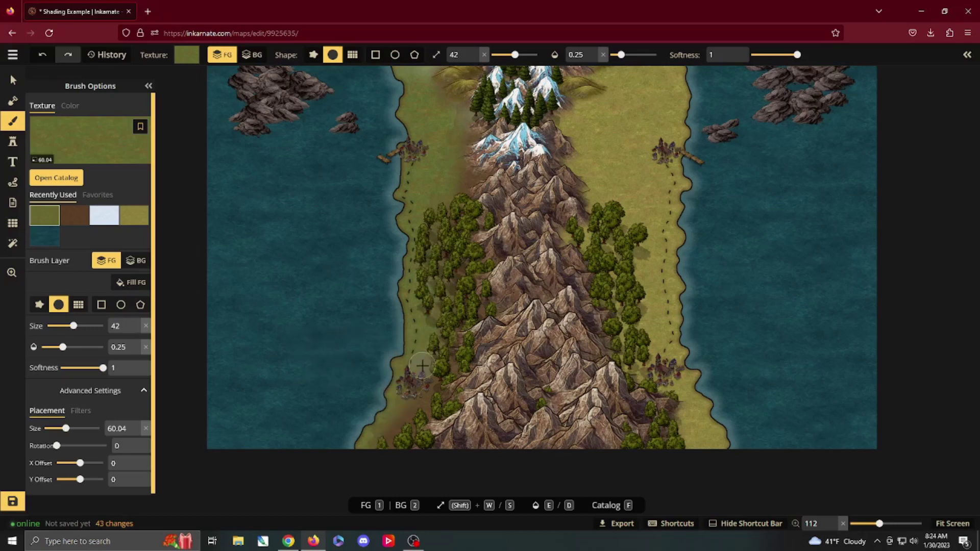
mouse_move(371, 442)
left_mouse_down()
mouse_move(372, 452)
mouse_move(415, 372)
mouse_move(387, 431)
mouse_move(416, 399)
mouse_move(380, 449)
mouse_move(412, 402)
mouse_move(435, 338)
mouse_move(414, 401)
mouse_move(425, 382)
mouse_move(404, 394)
mouse_move(397, 424)
left_mouse_up()
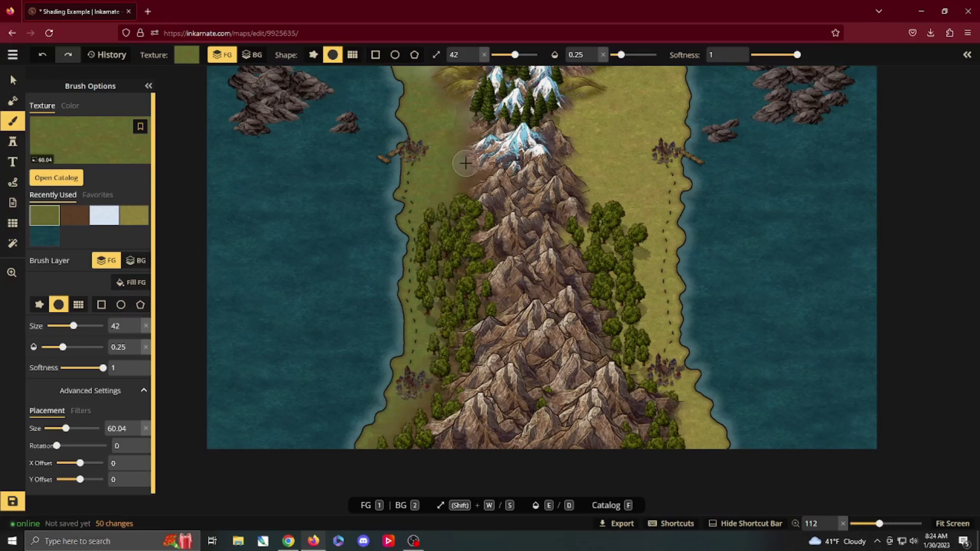
- Add more soft green strokes on the ground around the western harbour village and north toward the snow line
left_click_drag(438, 143, 458, 251)
mouse_move(425, 176)
left_mouse_down()
mouse_move(395, 131)
mouse_move(419, 139)
left_mouse_up()
mouse_move(451, 186)
left_mouse_down()
mouse_move(455, 194)
mouse_move(406, 122)
left_mouse_up()
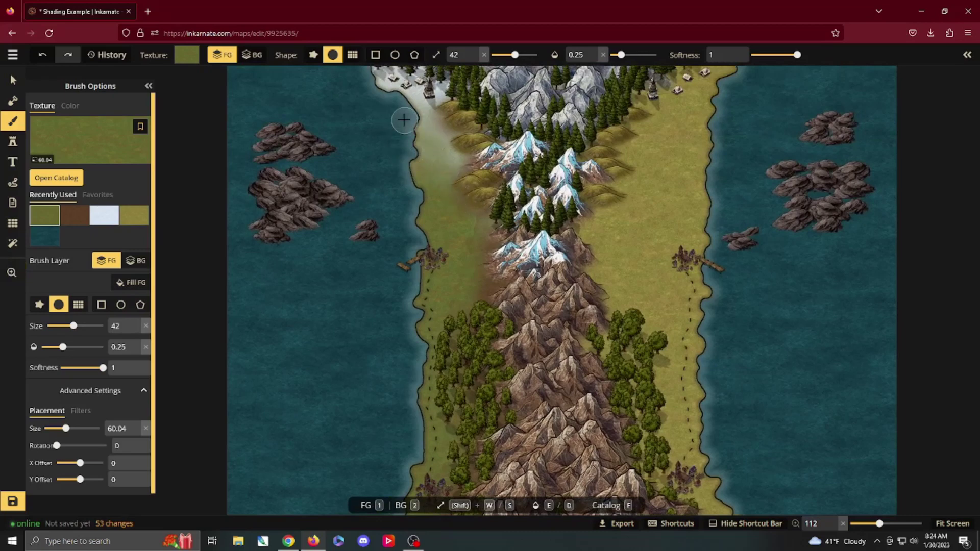
left_click_drag(453, 173, 417, 145)
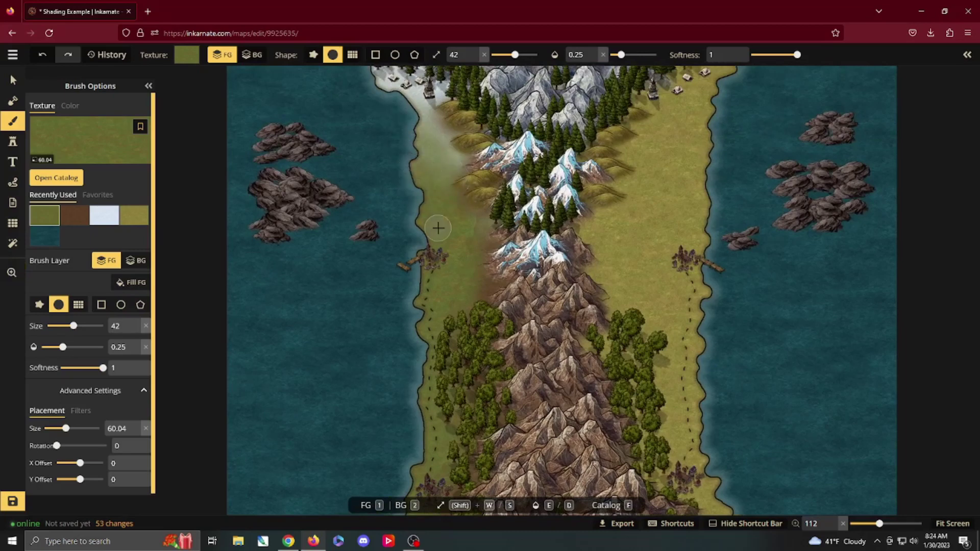
mouse_move(477, 225)
left_mouse_down()
mouse_move(493, 237)
mouse_move(448, 249)
mouse_move(462, 230)
mouse_move(455, 210)
mouse_move(482, 227)
left_mouse_up()
left_click(484, 227)
- Raise the grass brush's opacity to 1 and paint green over the ground within the western forest
key("space")
mouse_move(538, 344)
left_mouse_down()
mouse_move(523, 278)
mouse_move(475, 253)
mouse_move(432, 277)
mouse_move(436, 301)
left_mouse_up()
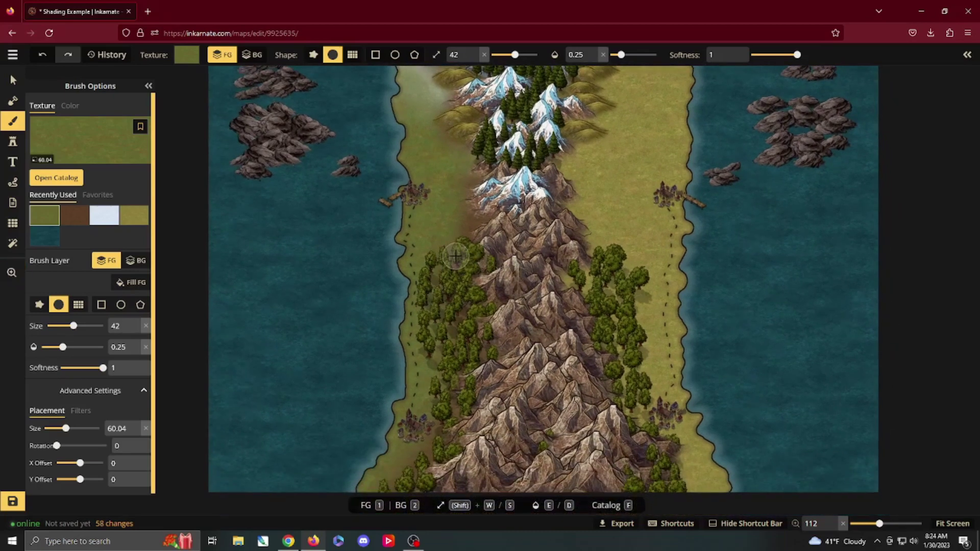
key("e")
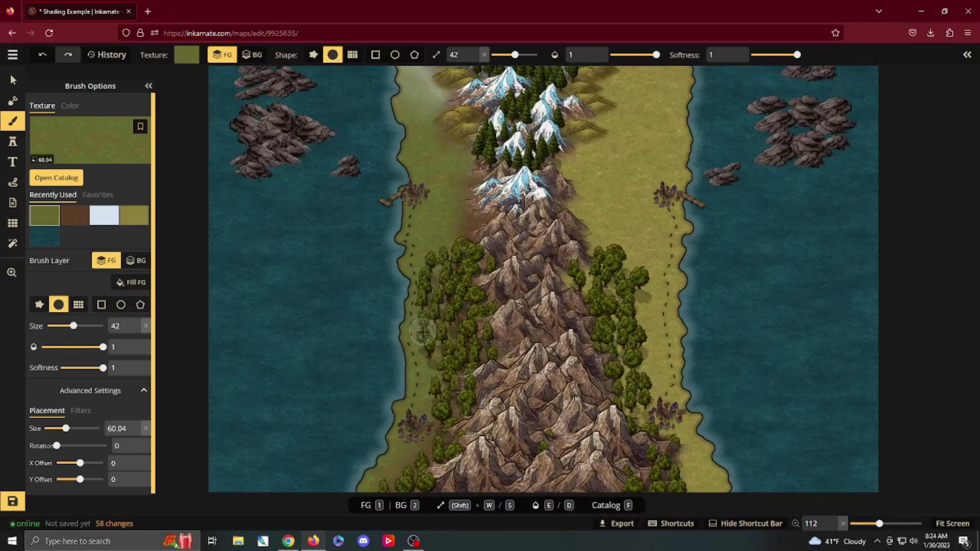
mouse_move(425, 333)
left_mouse_down()
mouse_move(455, 277)
mouse_move(438, 305)
mouse_move(439, 346)
left_mouse_up()
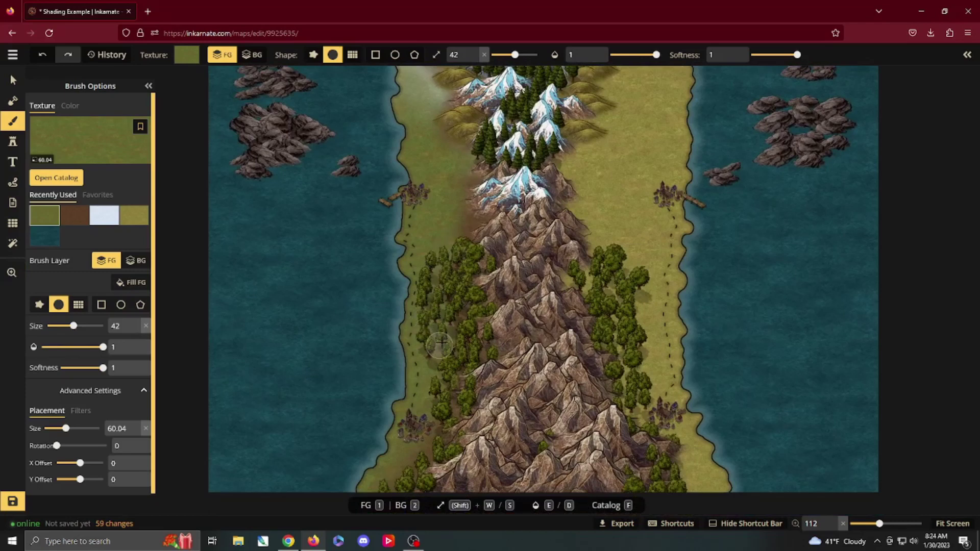
- Shade the dotted trail between the two western villages in brown with a round brush at size 12, opacity 0.6
key("space")
mouse_move(469, 234)
left_mouse_down()
mouse_move(656, 283)
mouse_move(589, 252)
left_mouse_up()
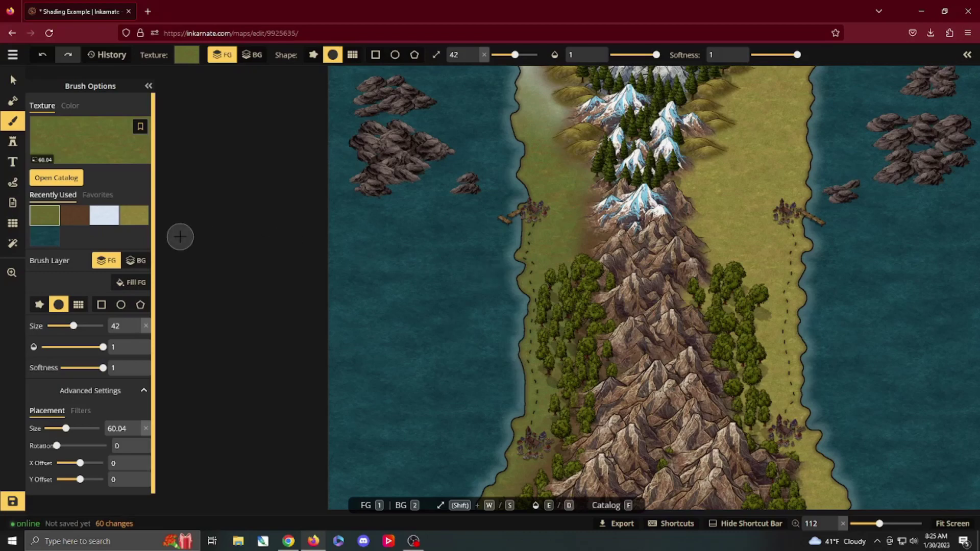
left_click(76, 215)
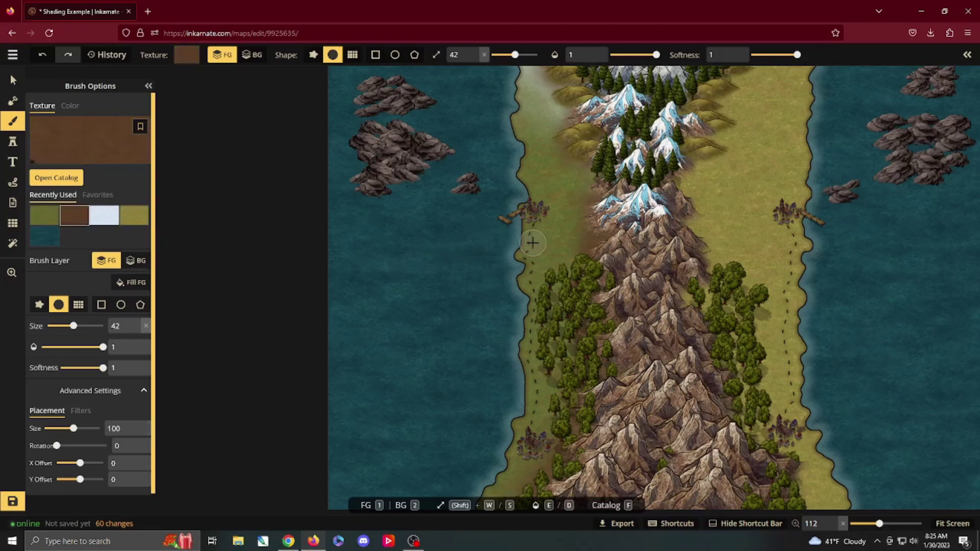
key("s")
scroll(528, 241, "up", 3)
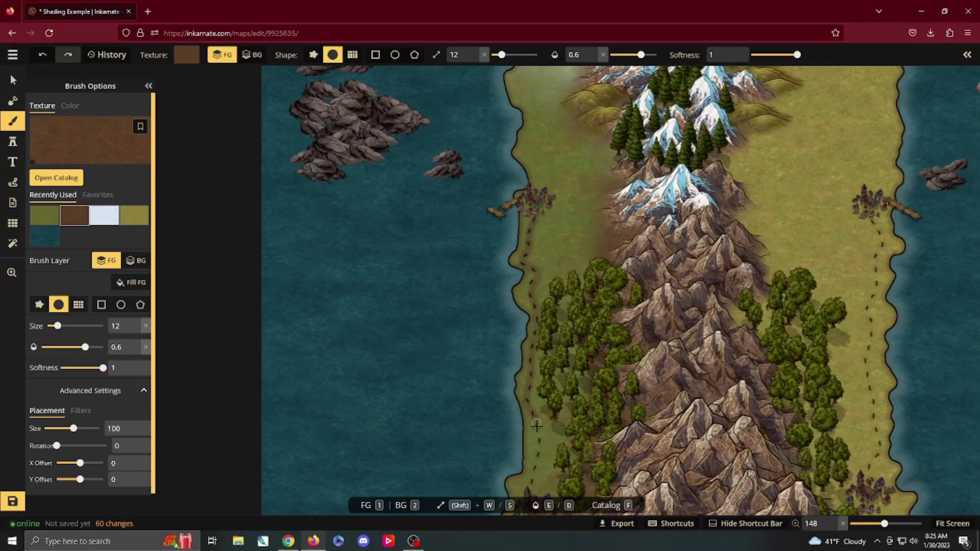
left_click_drag(524, 489, 533, 491)
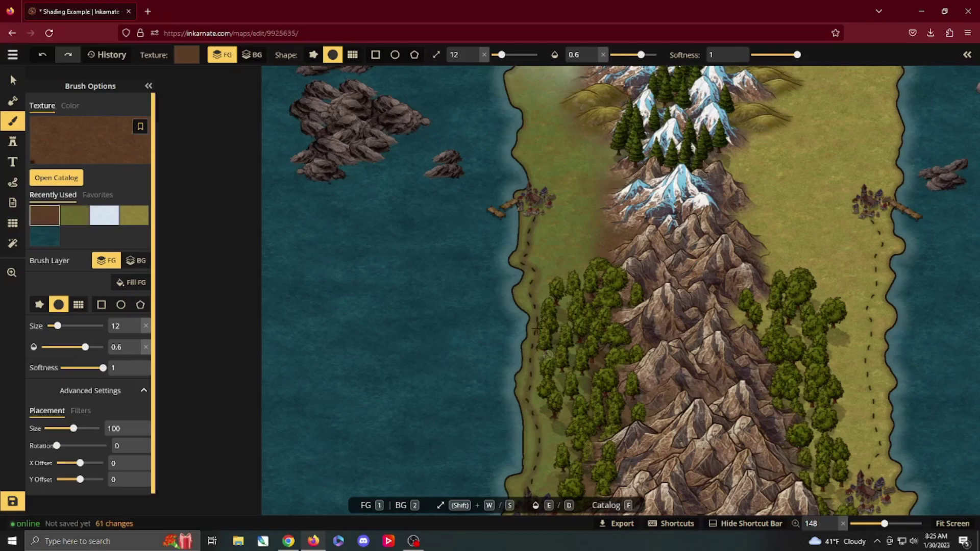
- Set the brown brush size to 20 and shade the southwestern coastline from the map edge up past the southern village
scroll(511, 279, "down", 3)
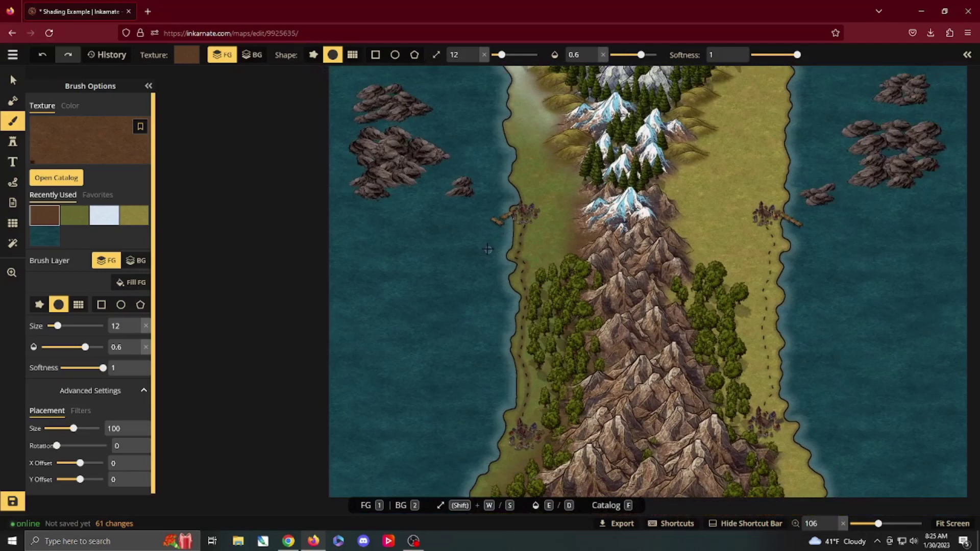
key("space")
left_click_drag(480, 148, 577, 154)
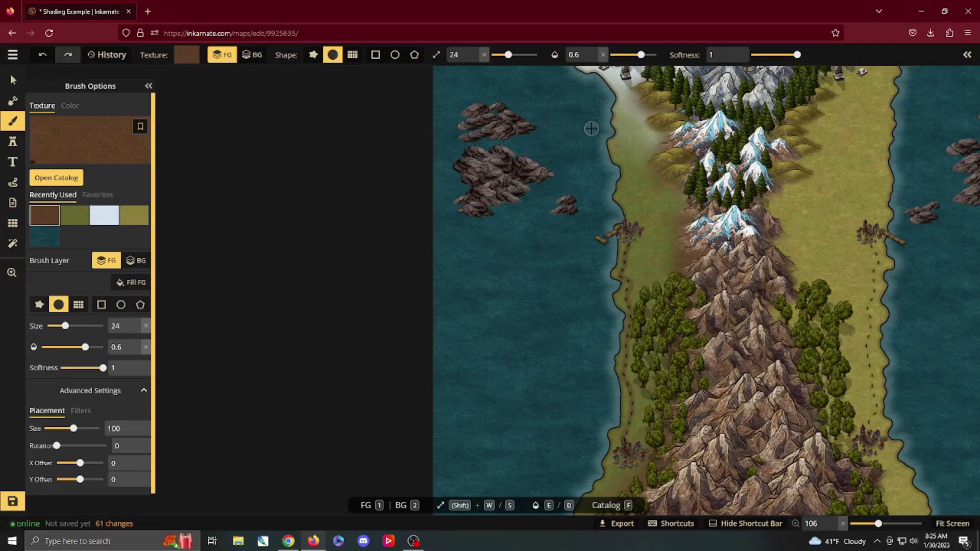
key("space")
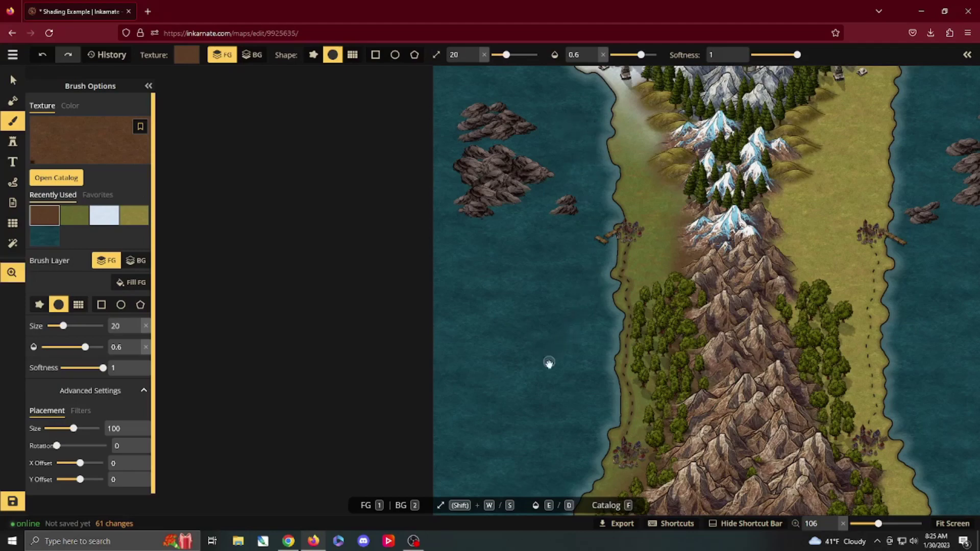
left_click_drag(549, 365, 544, 230)
scroll(560, 279, "up", 4)
scroll(560, 279, "up", 5)
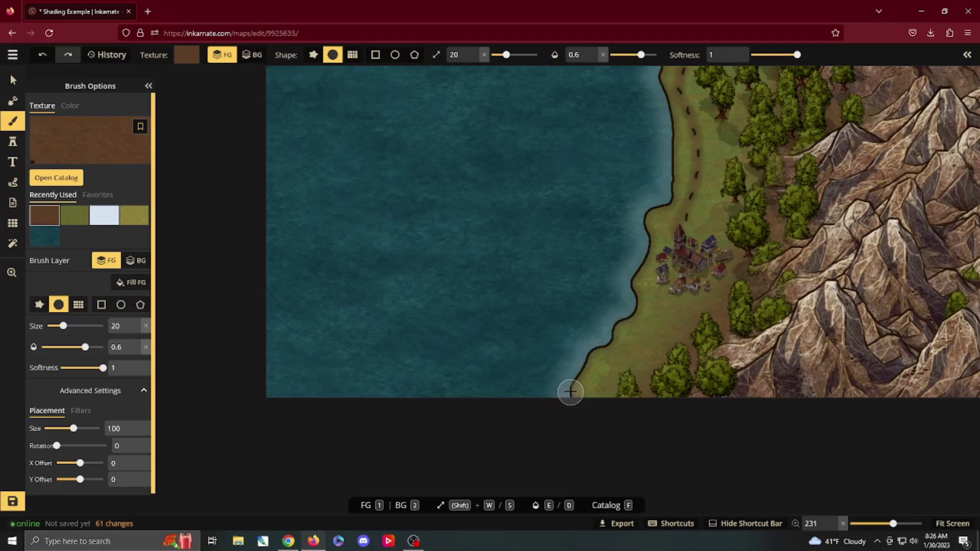
mouse_move(571, 392)
left_mouse_down()
mouse_move(588, 352)
mouse_move(631, 315)
mouse_move(631, 276)
mouse_move(650, 251)
mouse_move(646, 219)
mouse_move(676, 186)
mouse_move(660, 117)
left_mouse_up()
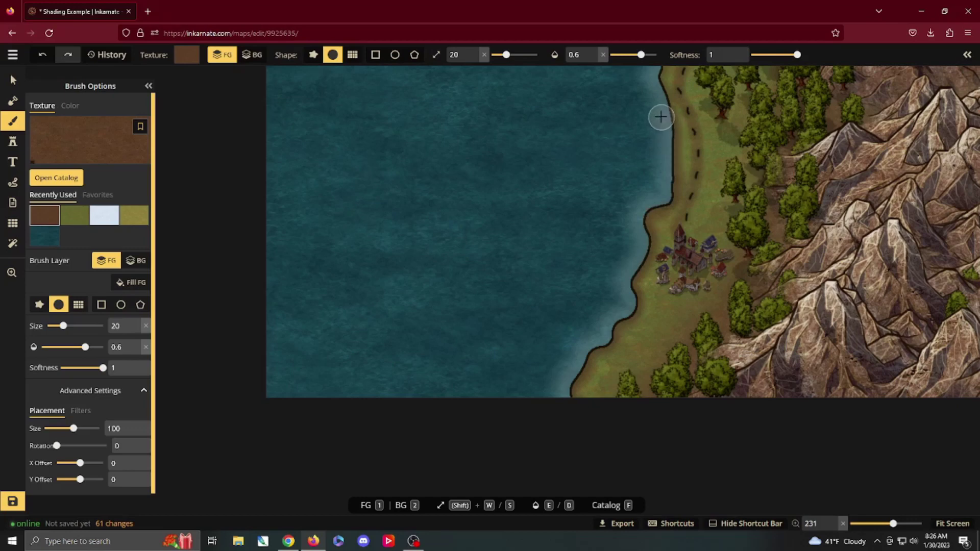
- Continue the brown edge shading north along the coast beside the western forest
key("space")
left_click_drag(588, 143, 502, 291)
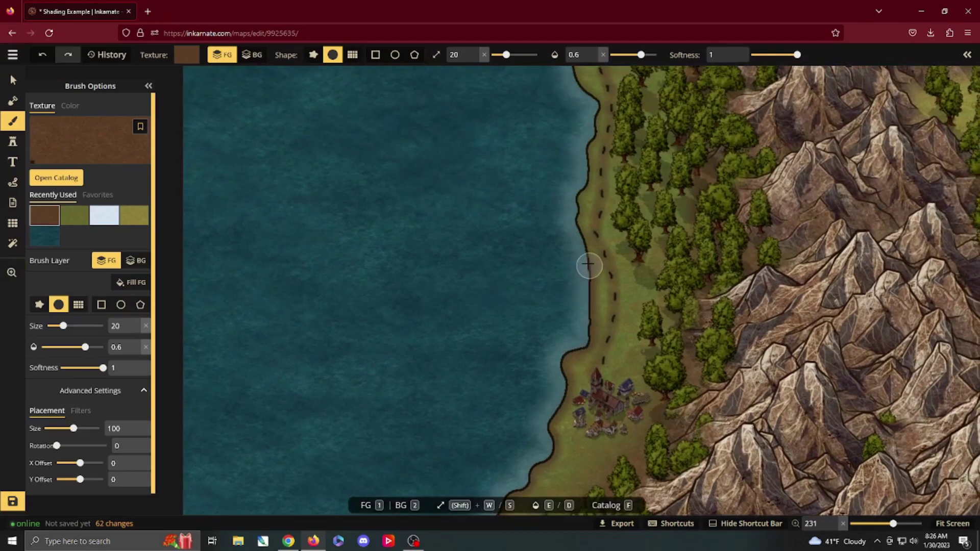
mouse_move(589, 265)
left_mouse_down()
mouse_move(573, 223)
mouse_move(577, 166)
left_mouse_up()
key("space")
mouse_move(576, 161)
left_mouse_down()
mouse_move(542, 182)
mouse_move(544, 269)
left_mouse_up()
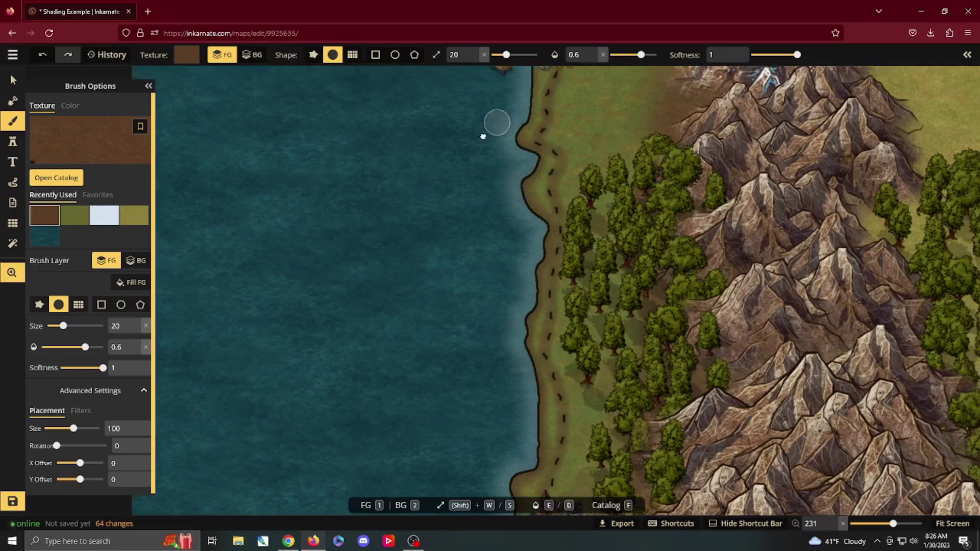
- Extend the brown coastal shading past the western harbour village up to the edge of the snowy area
mouse_move(482, 136)
left_mouse_down()
mouse_move(452, 289)
mouse_move(487, 321)
left_mouse_up()
left_click_drag(474, 164, 462, 280)
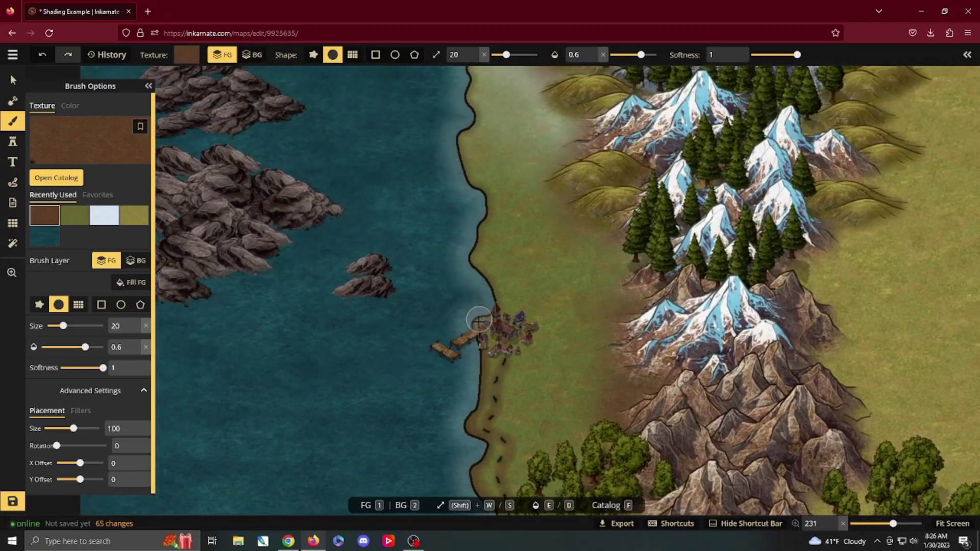
mouse_move(478, 321)
left_mouse_down()
mouse_move(471, 247)
mouse_move(482, 199)
mouse_move(465, 171)
mouse_move(465, 123)
left_mouse_up()
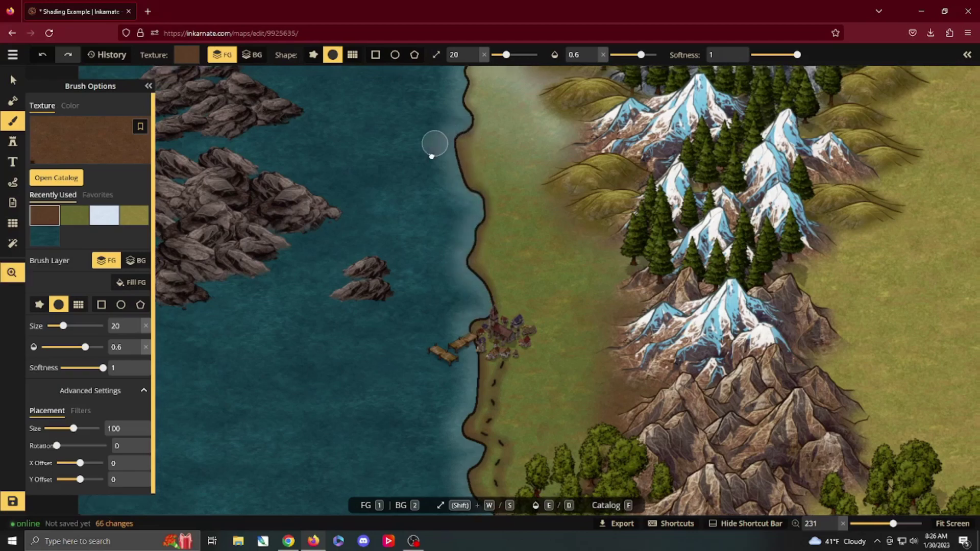
left_click_drag(432, 157, 442, 314)
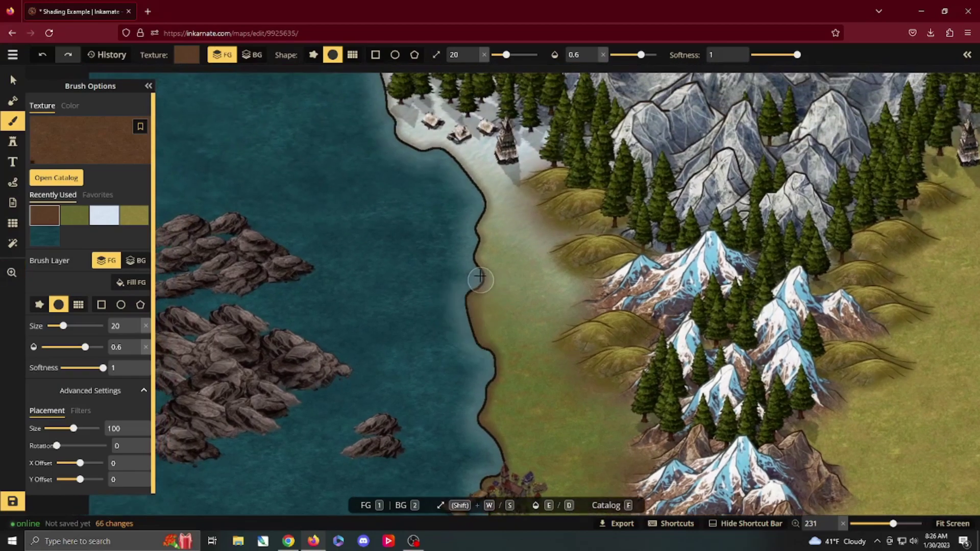
left_click_drag(480, 277, 458, 216)
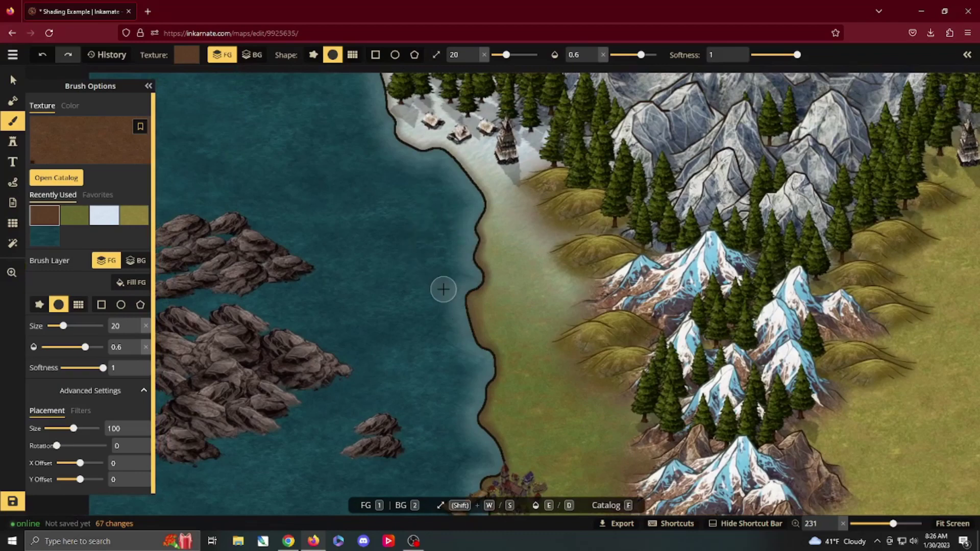
- Choose a sandy texture from the Core pack and paint the southwestern shoreline with it at size 10, opacity 0.75
left_click_drag(412, 352, 382, 275)
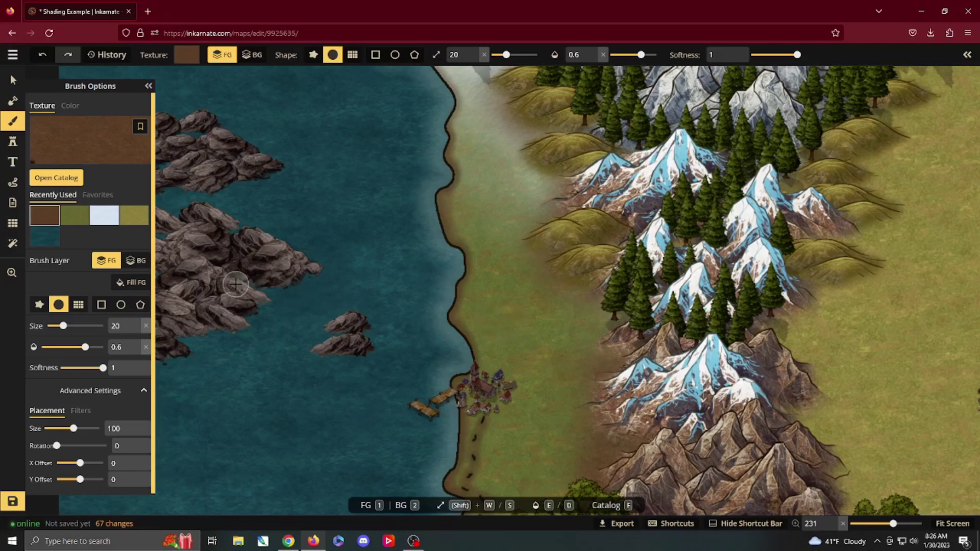
key("f")
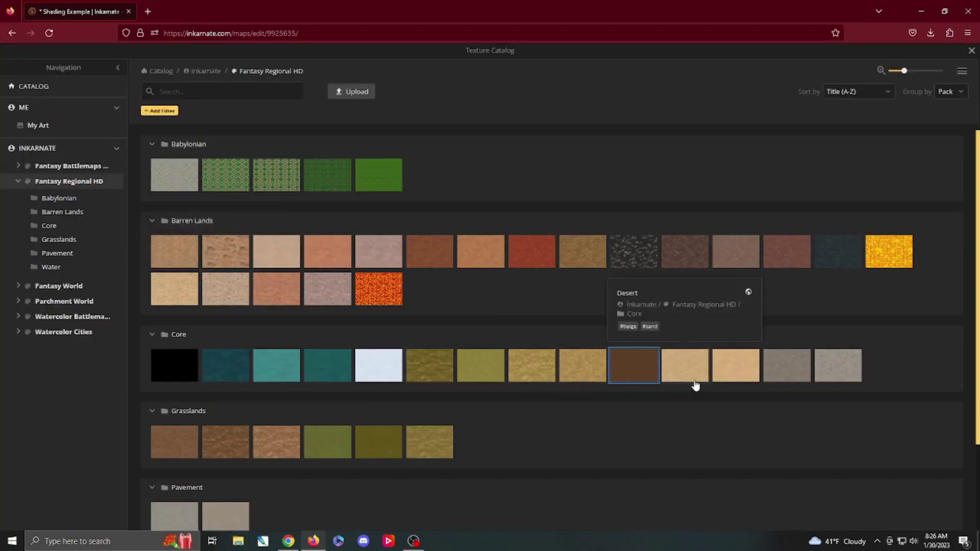
left_click(593, 375)
left_click_drag(451, 451, 460, 156)
left_click_drag(466, 392, 445, 175)
left_click_drag(402, 359, 406, 225)
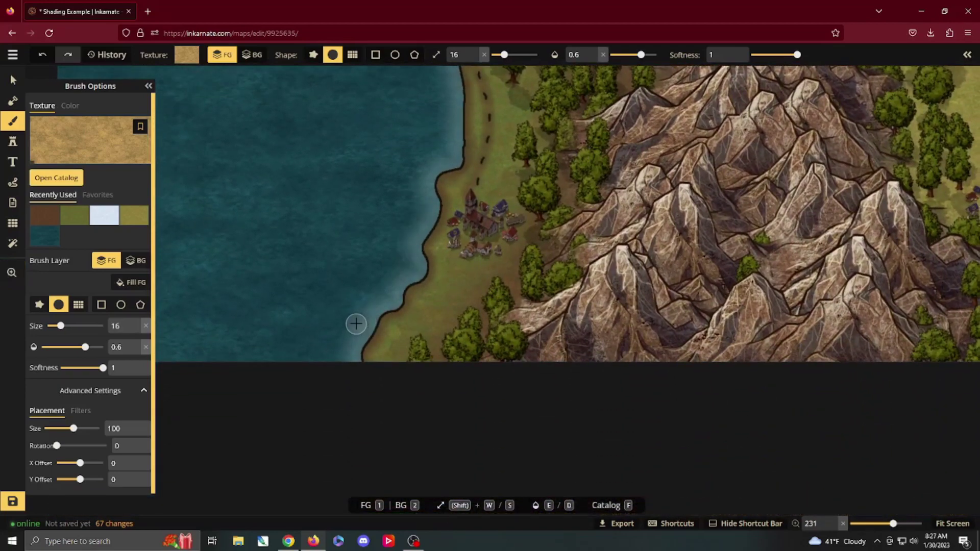
key("s")
key("s")
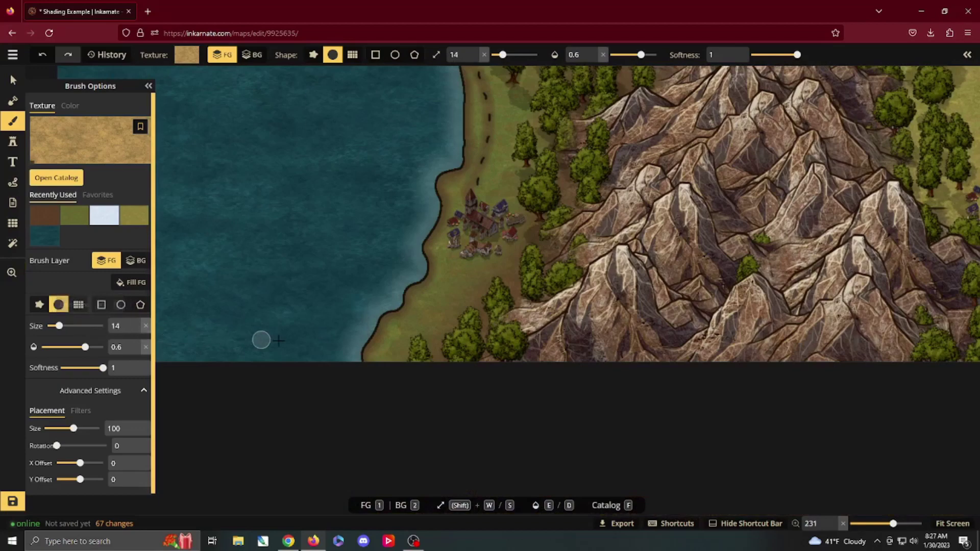
key("s")
scroll(346, 354, "up", 4)
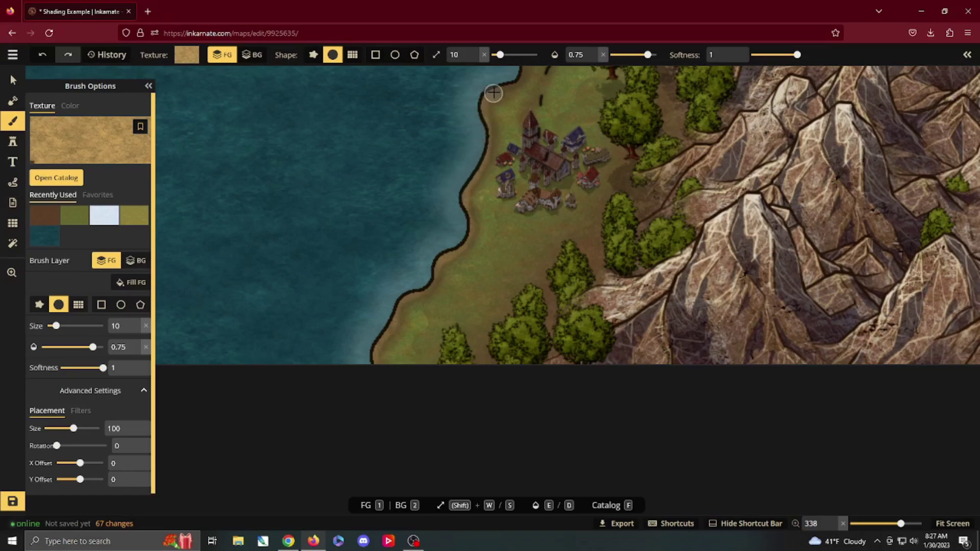
left_click_drag(511, 82, 512, 80)
- Continue the thin sand edge north along the shoreline from the southern village past the western forest
key("space")
mouse_move(465, 120)
left_mouse_down()
mouse_move(440, 308)
mouse_move(486, 268)
mouse_move(489, 248)
left_mouse_up()
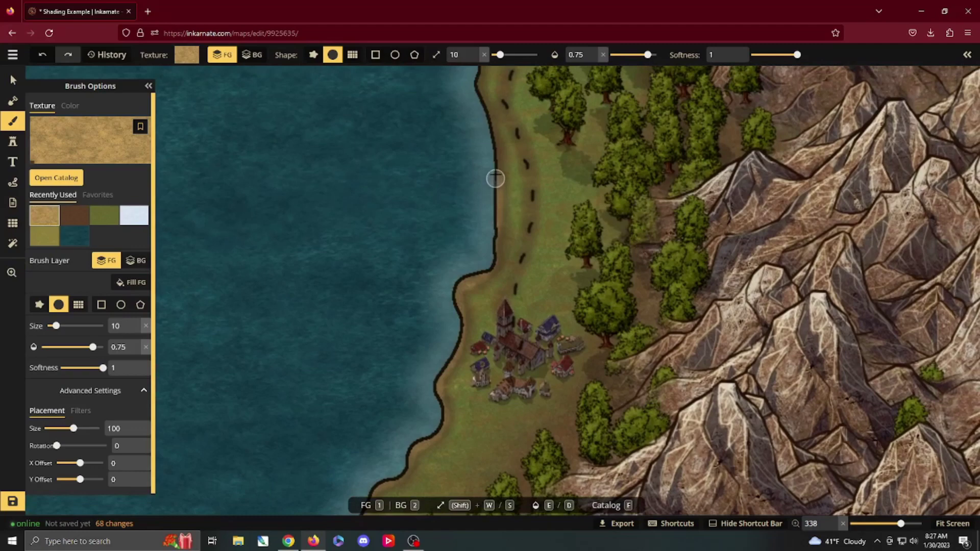
left_click_drag(489, 142, 465, 88)
key("space")
mouse_move(431, 101)
left_mouse_down()
mouse_move(404, 153)
mouse_move(364, 306)
left_mouse_up()
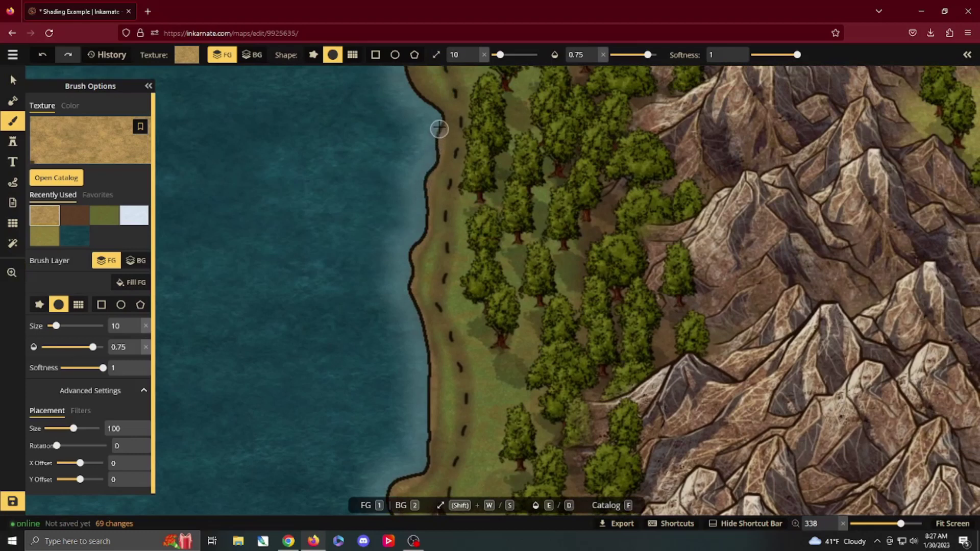
left_click_drag(413, 93, 188, 368)
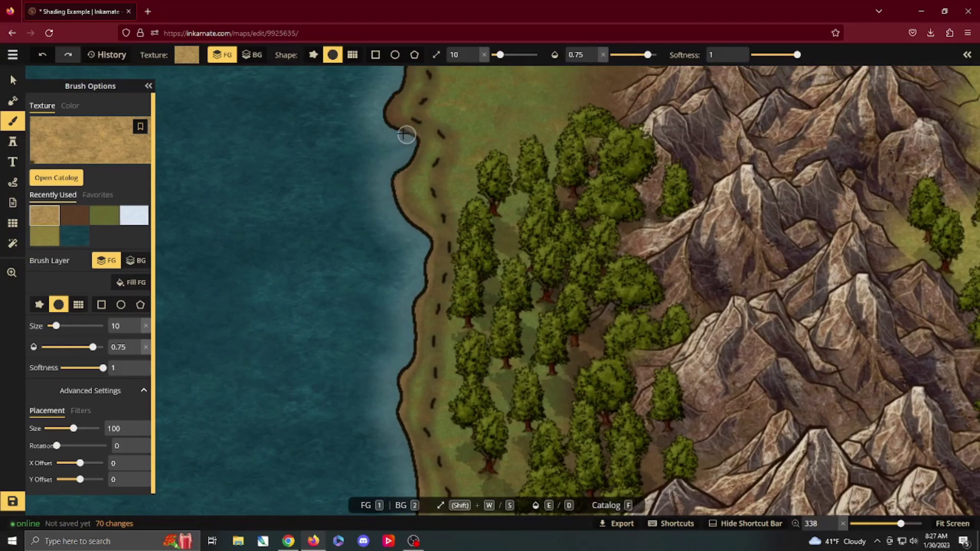
mouse_move(396, 84)
left_mouse_down()
mouse_move(344, 275)
mouse_move(348, 348)
left_mouse_up()
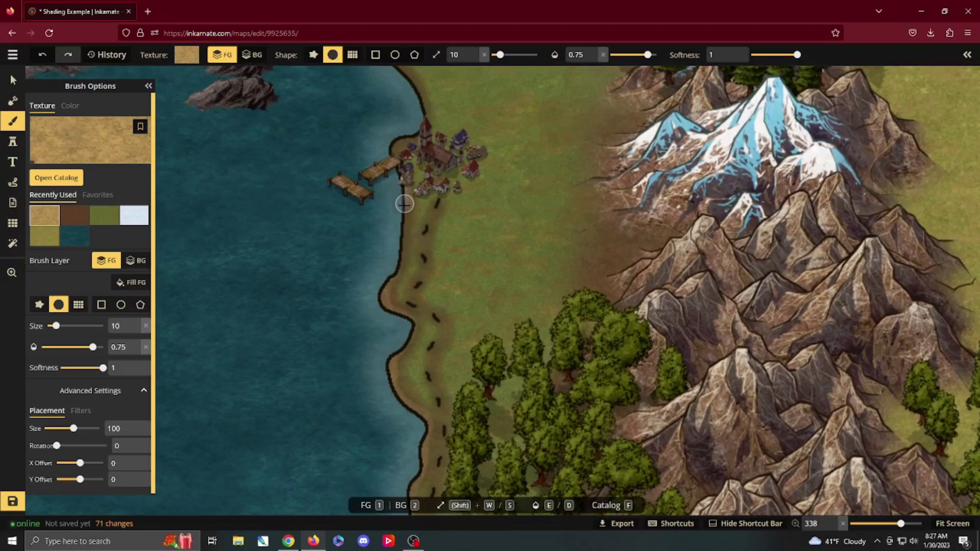
- Paint sand along the shoreline below the western harbour village and dab it around the docks
left_click_drag(395, 264, 379, 314)
left_click_drag(376, 194, 364, 321)
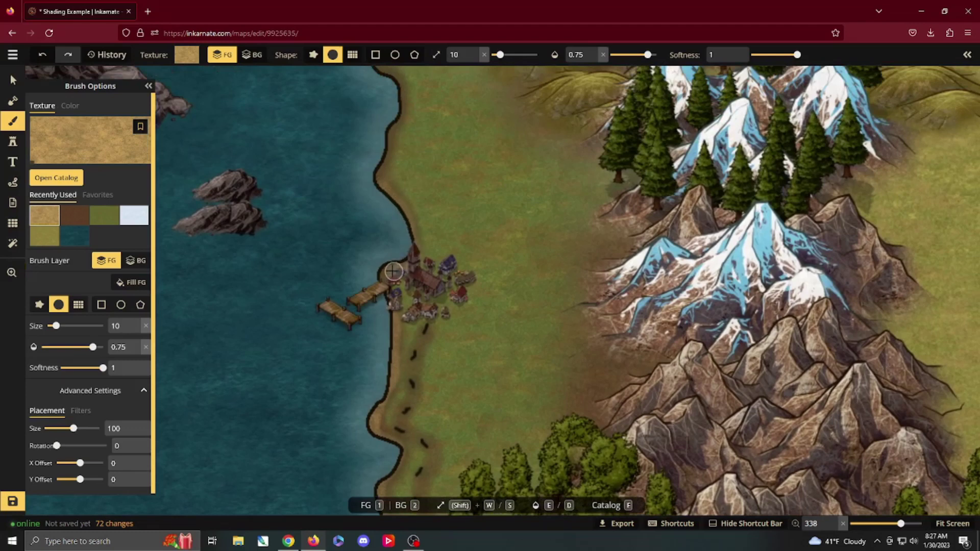
mouse_move(384, 289)
left_mouse_down()
mouse_move(395, 249)
mouse_move(379, 320)
left_mouse_up()
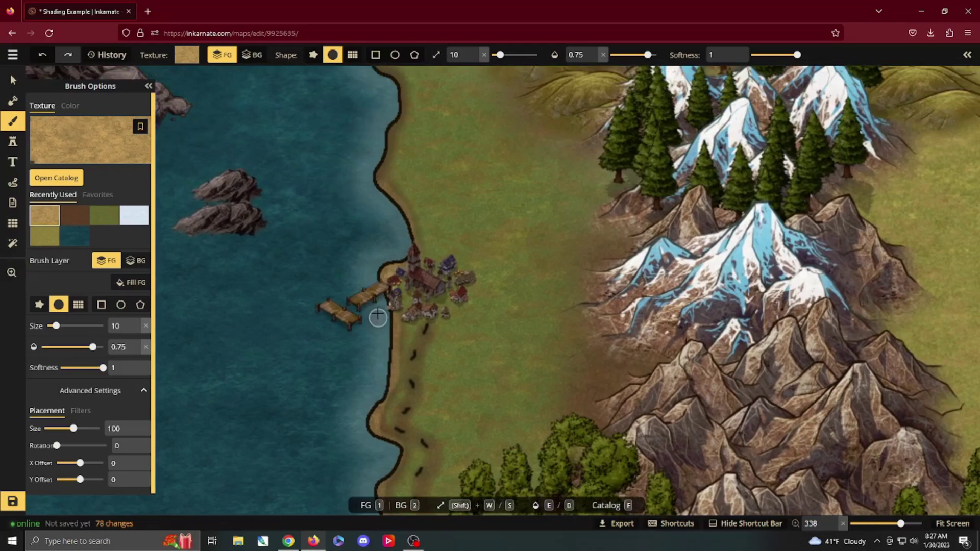
left_click(391, 304)
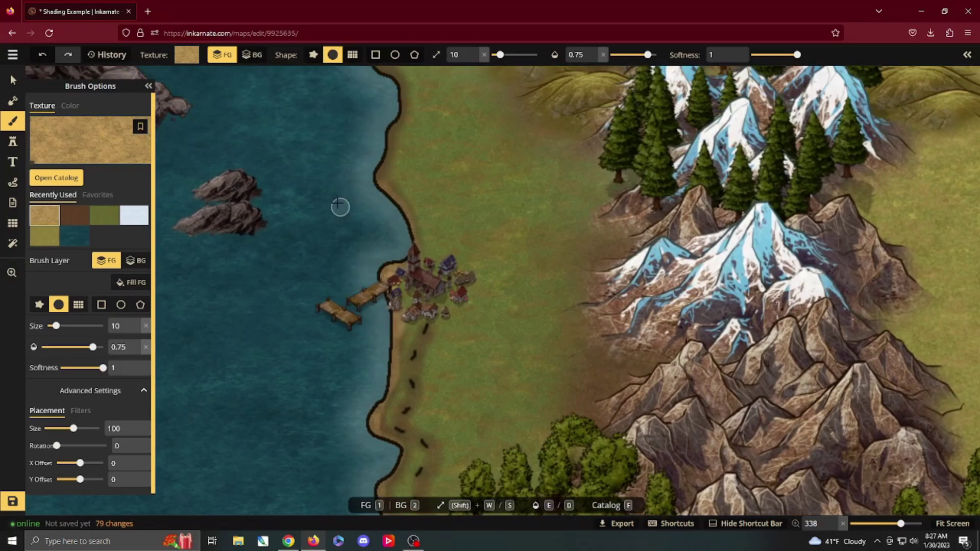
- Continue the thin sand edge along the shoreline north of the western harbour village towards the snowy area
key("space")
left_click_drag(338, 204, 360, 382)
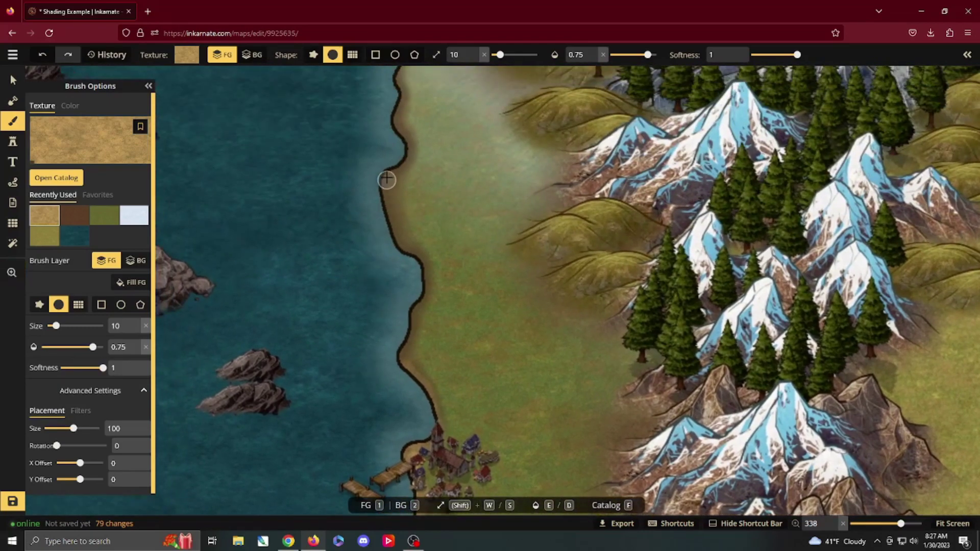
mouse_move(380, 188)
left_mouse_down()
mouse_move(385, 229)
mouse_move(391, 237)
mouse_move(385, 203)
mouse_move(419, 275)
mouse_move(401, 348)
left_mouse_up()
scroll(395, 375, "down", 5)
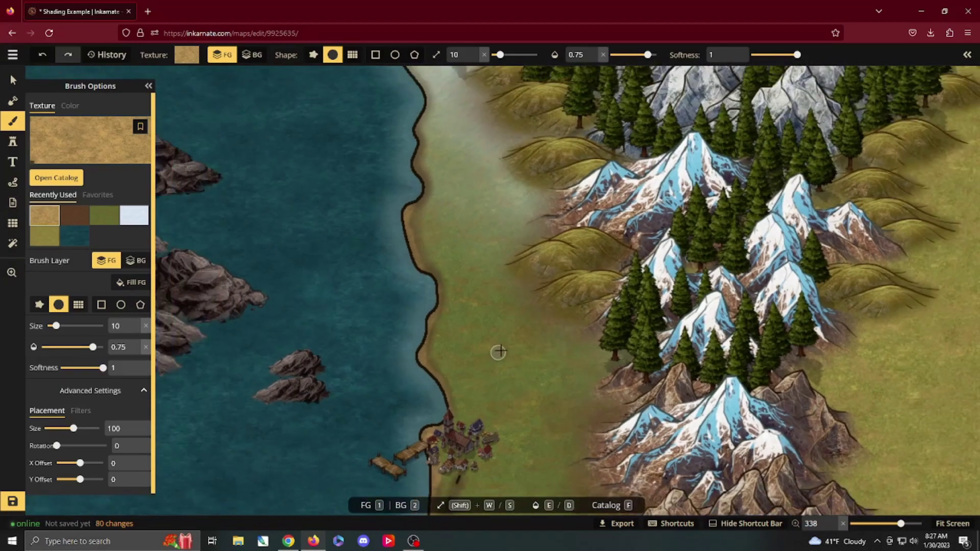
scroll(505, 214, "down", 2)
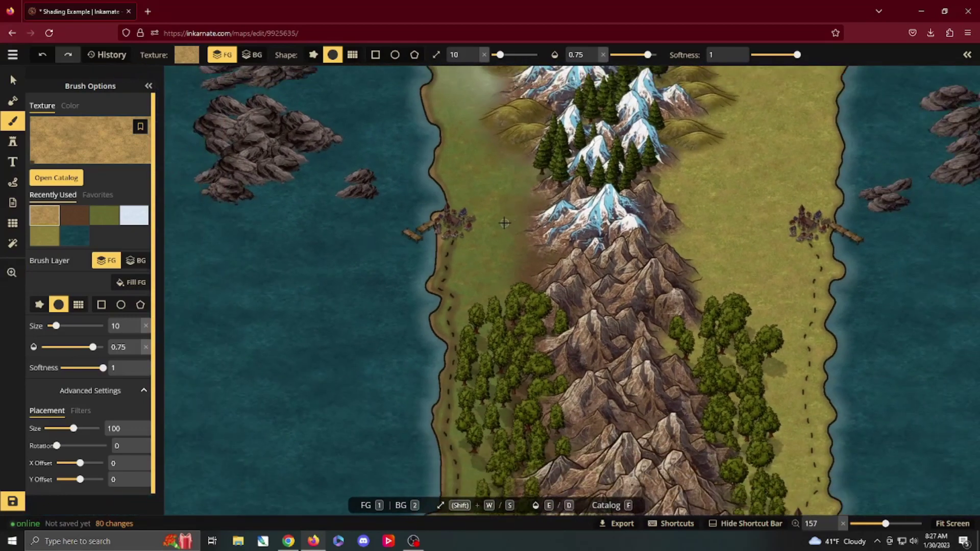
scroll(560, 262, "up", 2)
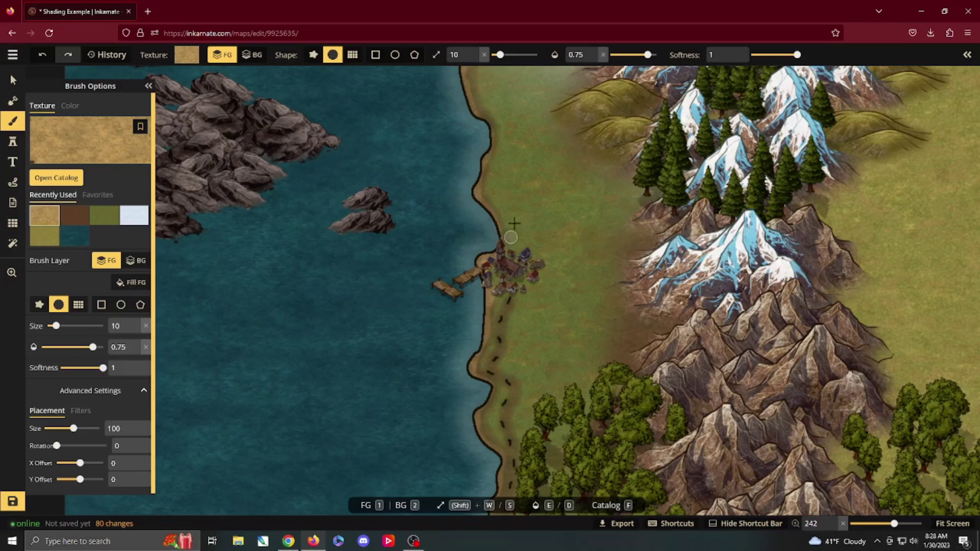
scroll(493, 175, "down", 3)
scroll(485, 178, "down", 3)
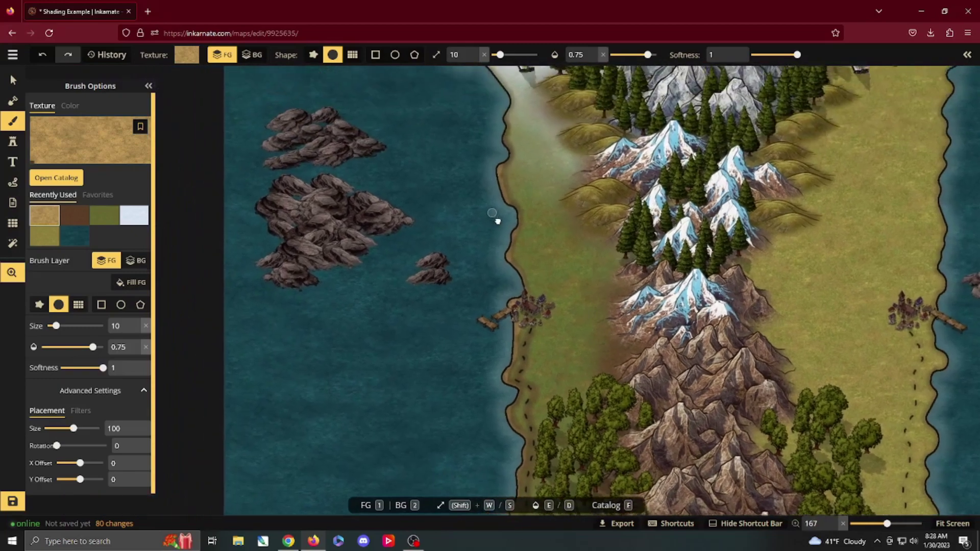
left_click_drag(562, 252, 539, 352)
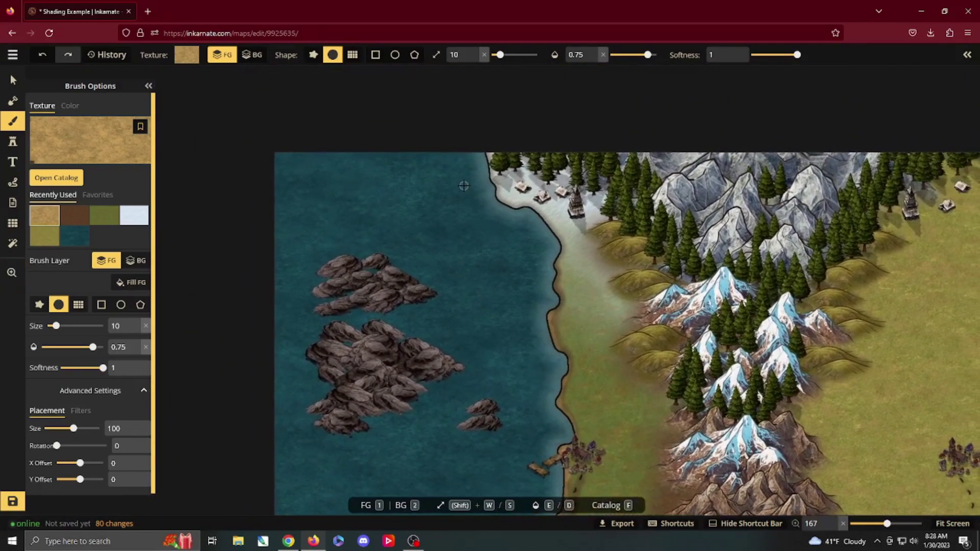
scroll(444, 302, "down", 2)
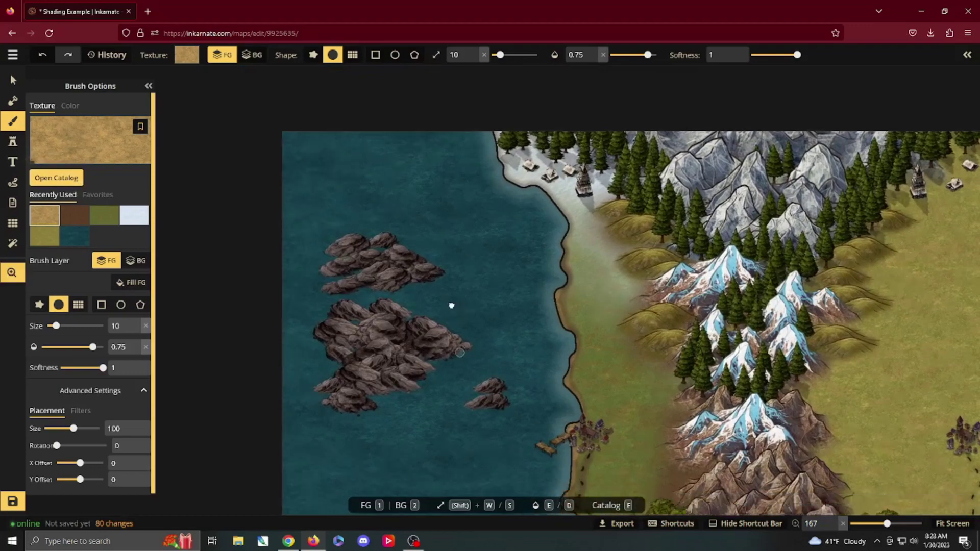
left_click_drag(414, 300, 503, 262)
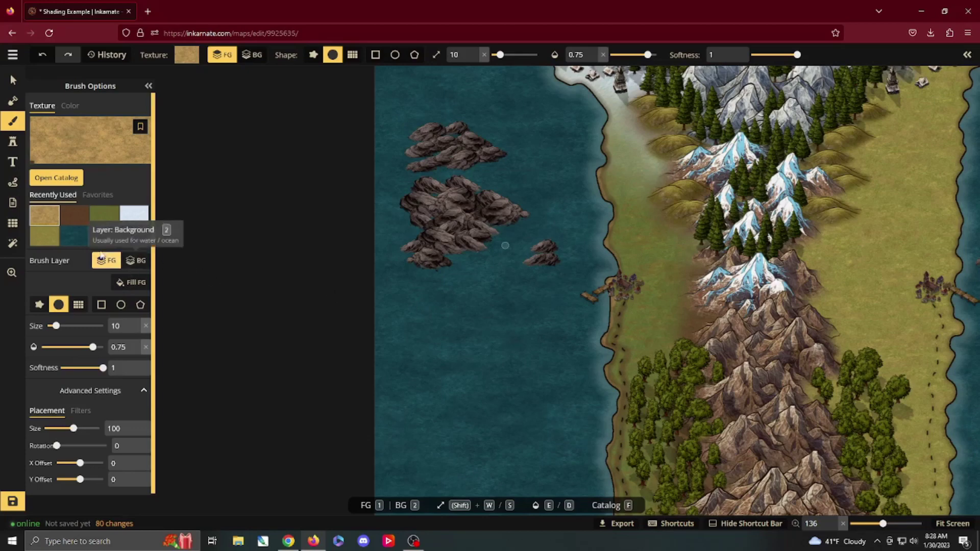
- Choose the black texture from the Core pack and enlarge the brush to size 74
left_click(48, 178)
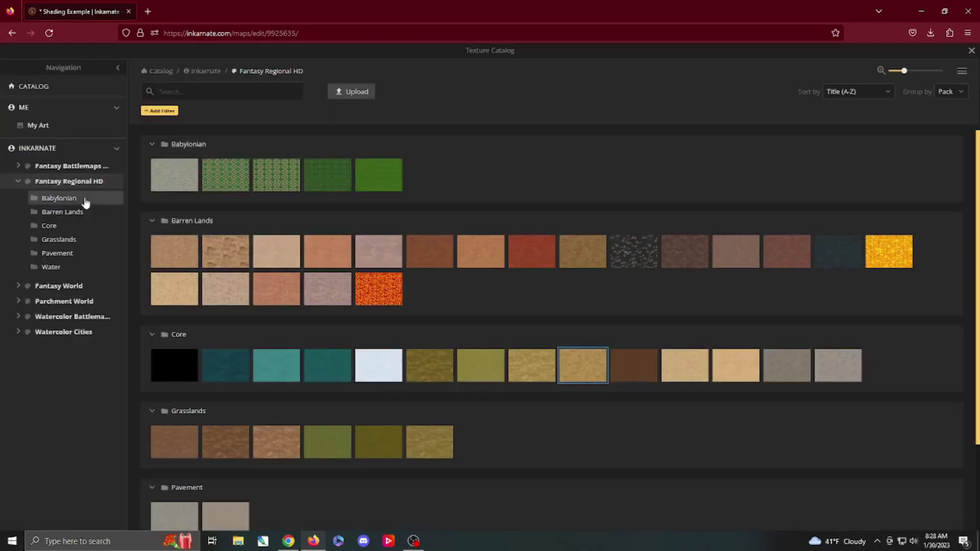
left_click(173, 365)
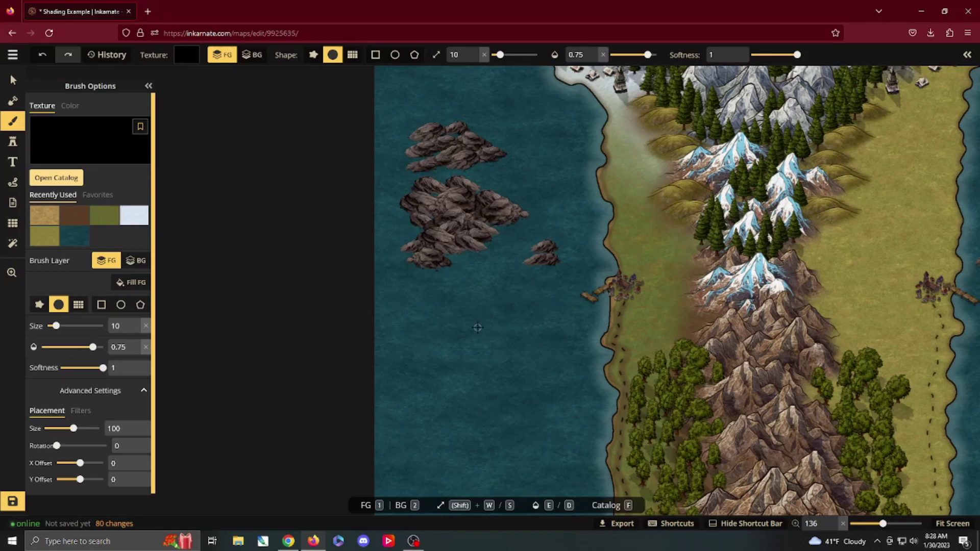
key("shift+w")
key("shift+w")
key("shift+w")
key("shift+w")
key("shift+w")
key("shift+w")
key("shift+w")
key("shift+w")
key("shift+w")
key("shift+w")
key("shift+w")
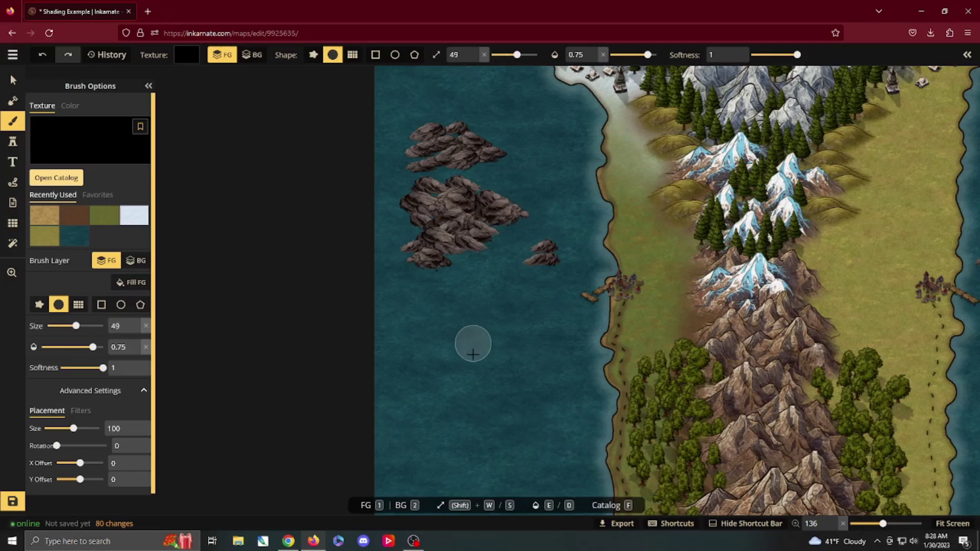
left_click_drag(477, 365, 460, 267)
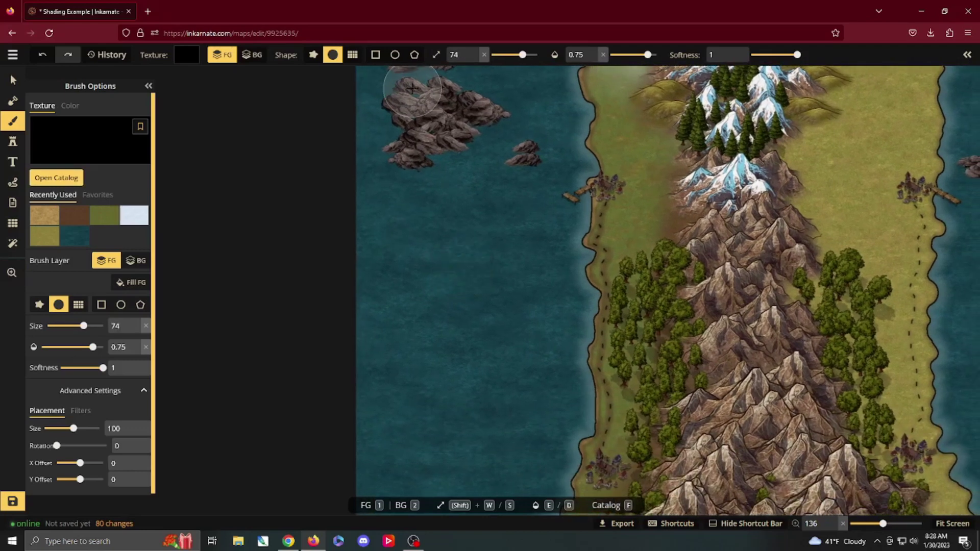
- Switch to the rough-edged brush, lower its opacity to 0.2 and dab black on the foreground layer at the southwestern map edge
left_click(317, 56)
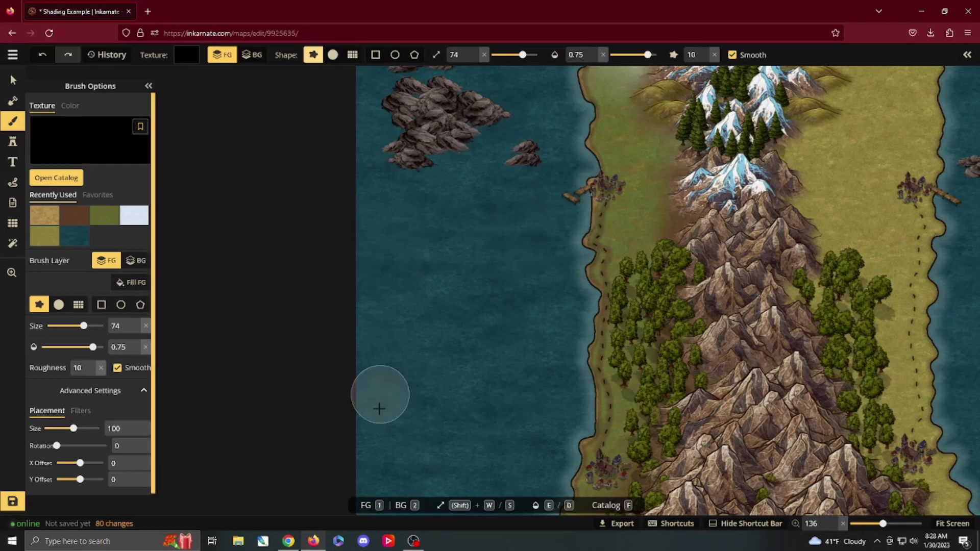
left_click_drag(405, 393, 392, 291)
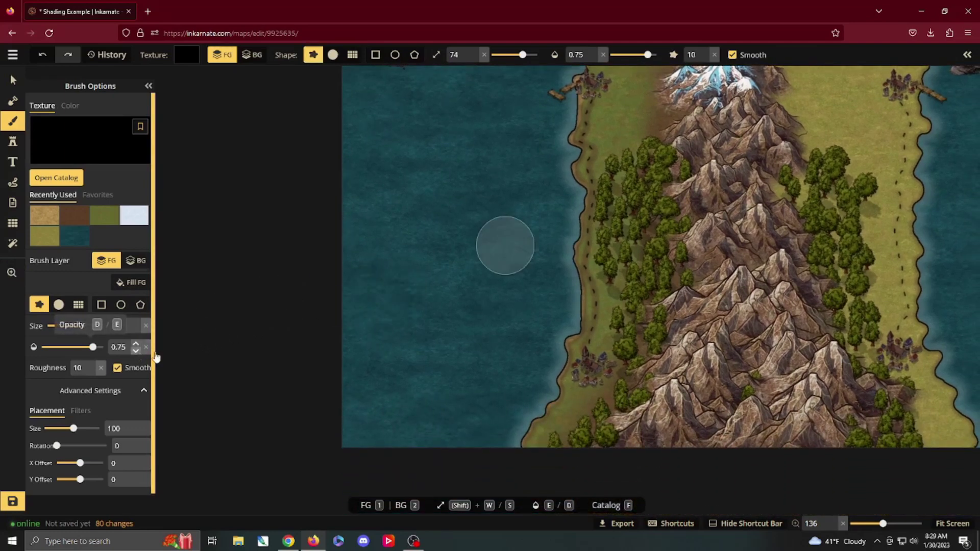
key("d")
key("d")
key("d")
key("d")
key("d")
key("d")
key("d")
key("d")
key("d")
key("d")
key("d")
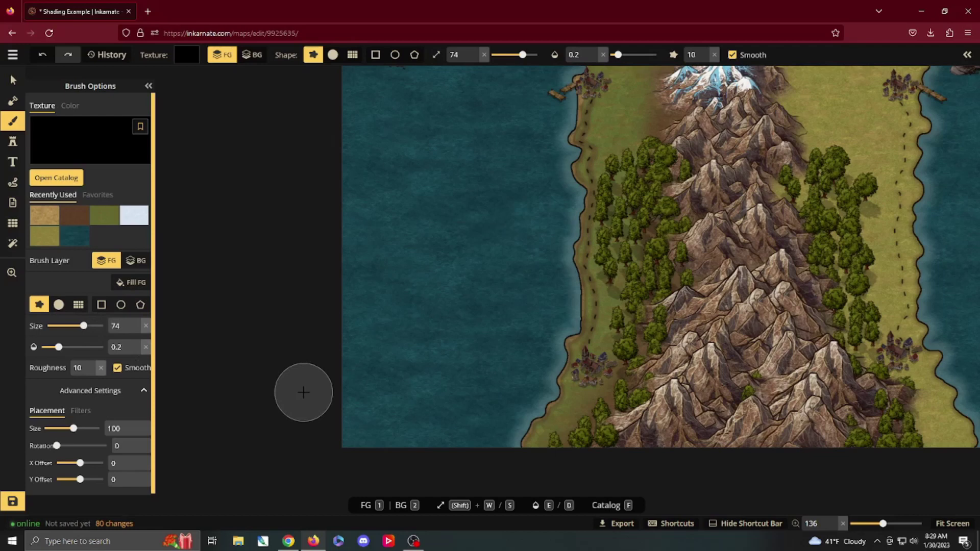
left_click(334, 404)
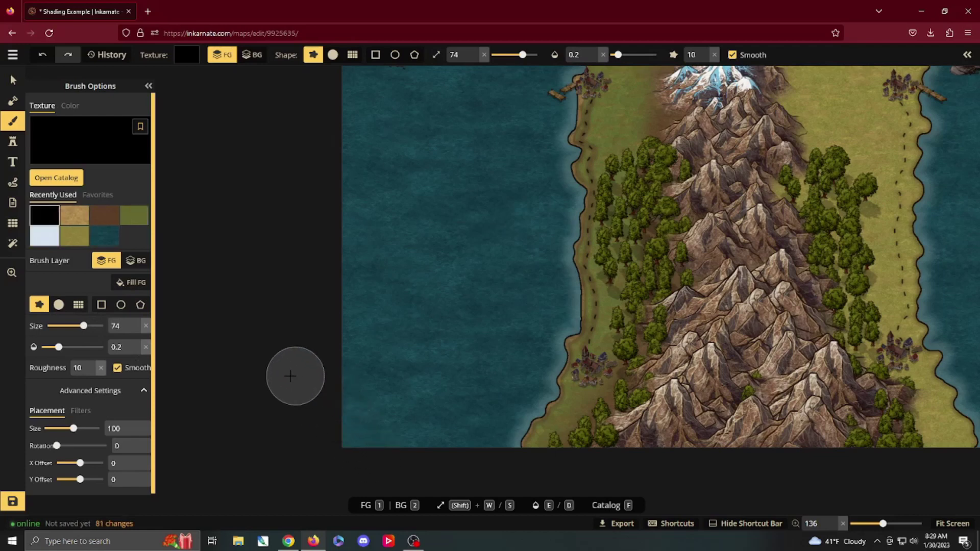
- Switch the brush to the background layer, set opacity to 0.75 and paint black over the southwestern ocean edge
left_click(137, 261)
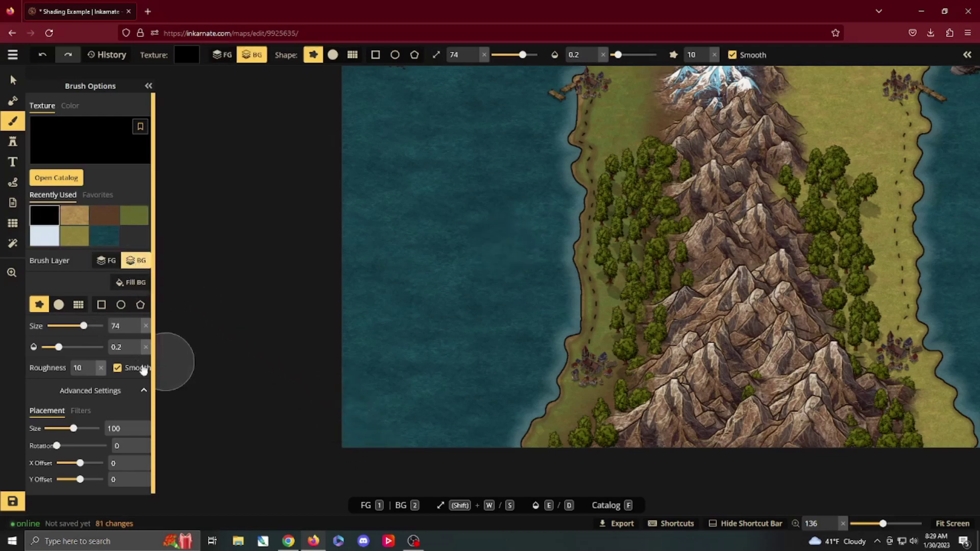
key("e")
key("e")
key("e")
key("e")
key("e")
key("e")
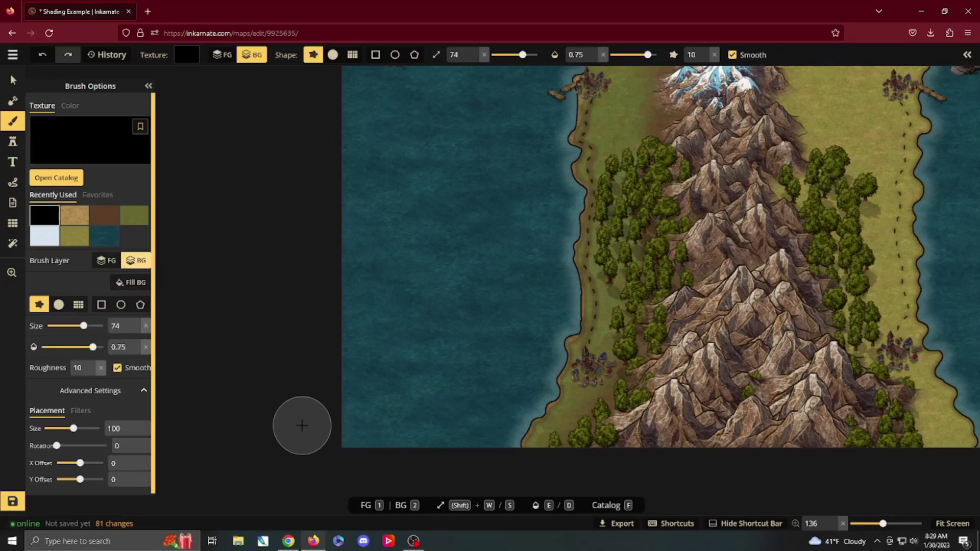
mouse_move(302, 426)
left_mouse_down()
mouse_move(357, 446)
mouse_move(325, 387)
mouse_move(325, 380)
mouse_move(332, 392)
mouse_move(339, 362)
mouse_move(334, 333)
mouse_move(393, 286)
mouse_move(402, 260)
mouse_move(368, 170)
mouse_move(341, 145)
mouse_move(363, 245)
mouse_move(325, 300)
left_mouse_up()
- Paint black at opacity 0.6 over the northwestern ocean corner and add a second, darker pass to the southwestern ocean
left_click_drag(271, 217, 266, 386)
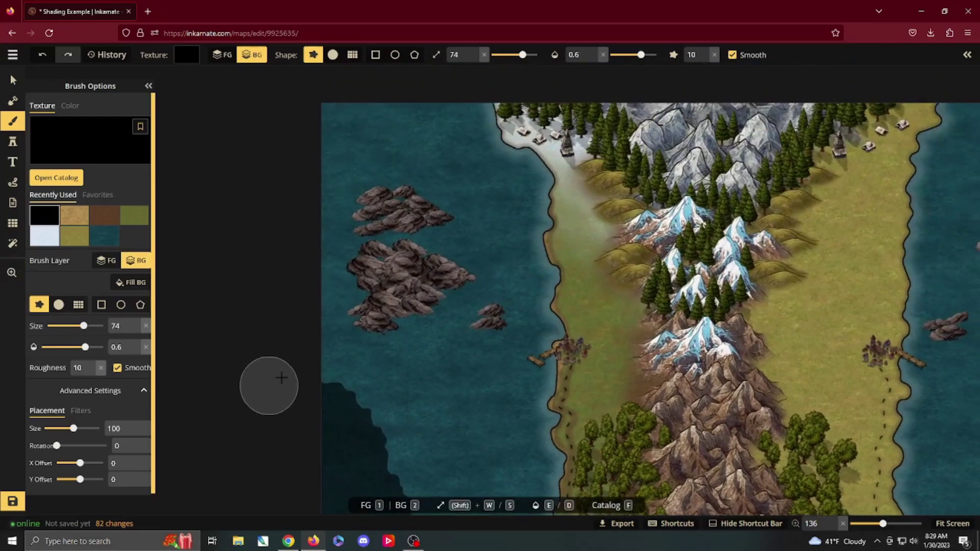
mouse_move(400, 110)
left_mouse_down()
mouse_move(330, 126)
mouse_move(279, 267)
mouse_move(325, 364)
mouse_move(381, 399)
mouse_move(399, 439)
mouse_move(429, 456)
mouse_move(452, 457)
left_mouse_up()
mouse_move(449, 449)
left_mouse_down()
mouse_move(447, 315)
mouse_move(419, 208)
mouse_move(379, 242)
mouse_move(390, 257)
mouse_move(335, 327)
mouse_move(356, 344)
mouse_move(328, 395)
mouse_move(325, 415)
mouse_move(345, 444)
mouse_move(339, 462)
mouse_move(321, 456)
mouse_move(318, 438)
mouse_move(353, 422)
mouse_move(369, 330)
mouse_move(383, 306)
mouse_move(369, 279)
mouse_move(383, 250)
left_mouse_up()
scroll(348, 205, "up", 3)
scroll(343, 197, "down", 4)
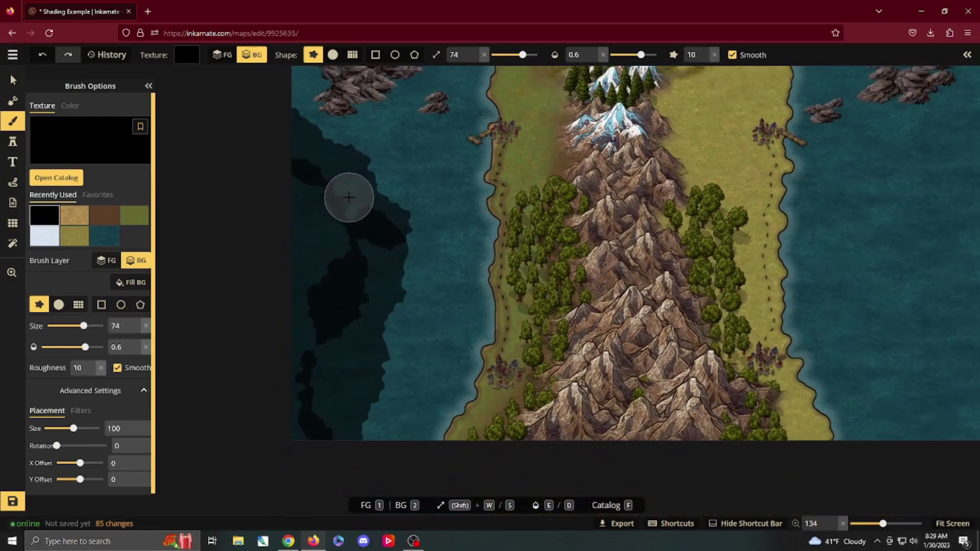
scroll(355, 291, "up", 2)
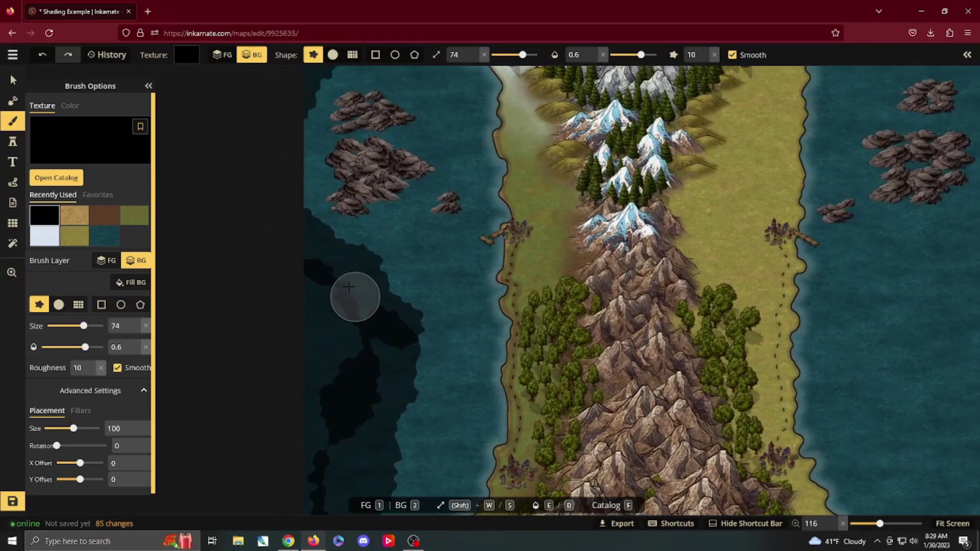
- Select the teal water texture with the round brush at size 68, opacity 0.5, and paint it over the dark southwestern ocean
left_click(98, 243)
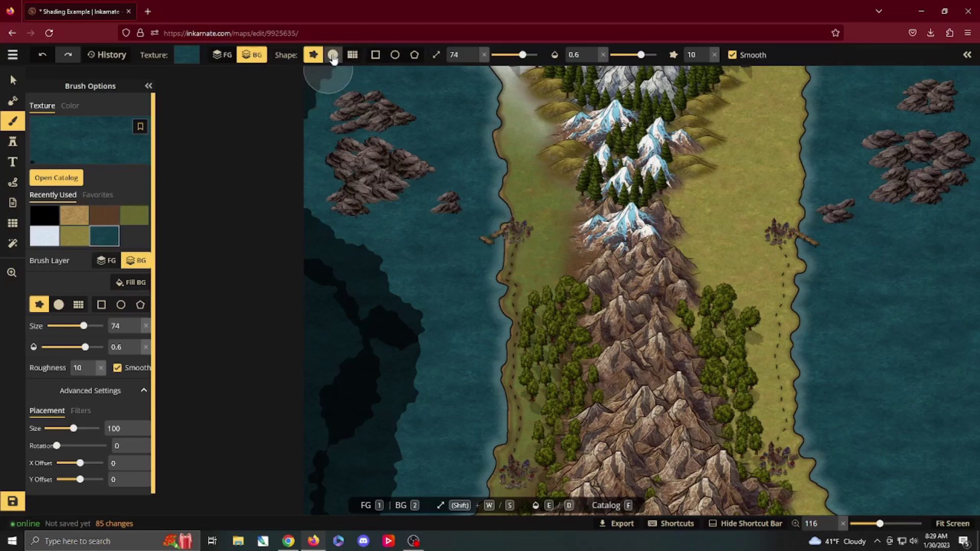
left_click(332, 55)
key("s")
key("s")
key("s")
key("s")
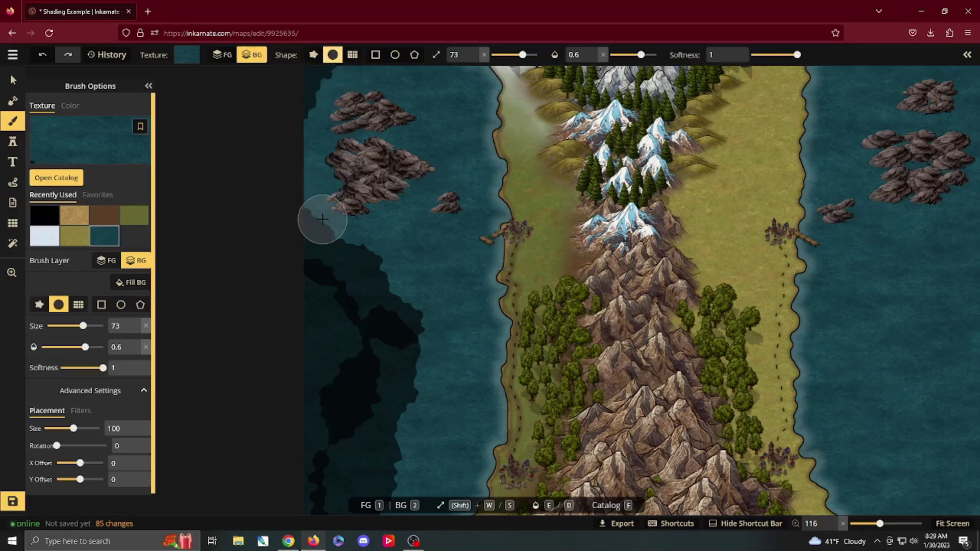
key("s")
key("s")
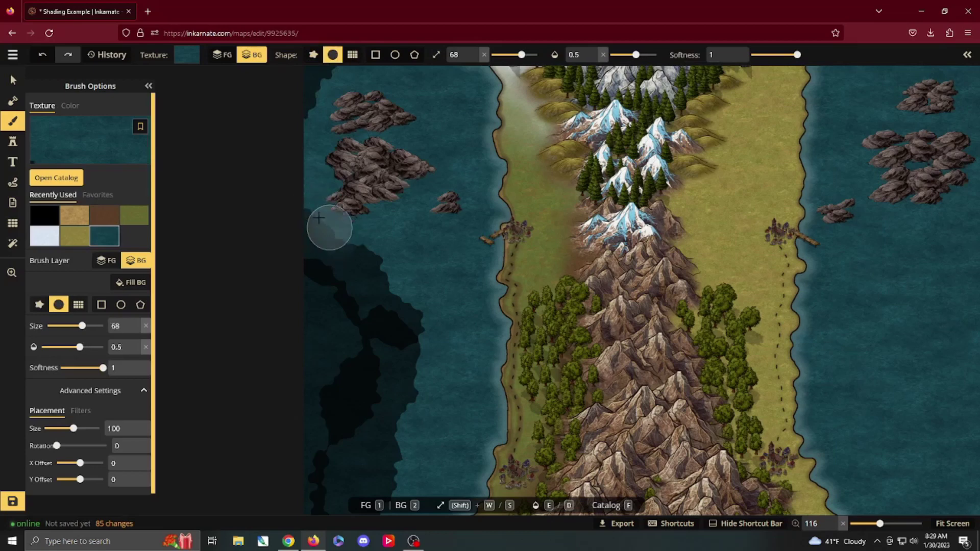
mouse_move(319, 217)
left_mouse_down()
mouse_move(370, 260)
mouse_move(318, 220)
mouse_move(396, 268)
mouse_move(359, 238)
mouse_move(425, 316)
mouse_move(402, 311)
mouse_move(422, 350)
mouse_move(442, 348)
mouse_move(415, 322)
mouse_move(427, 402)
mouse_move(404, 413)
mouse_move(427, 399)
mouse_move(393, 442)
mouse_move(424, 433)
mouse_move(426, 294)
left_mouse_up()
- Soften the remaining black streaks in the southwestern ocean and blend the dark northwestern corner with the teal water texture
key("space")
mouse_move(401, 326)
left_mouse_down()
mouse_move(428, 212)
mouse_move(417, 164)
mouse_move(418, 257)
mouse_move(373, 402)
mouse_move(381, 362)
mouse_move(380, 405)
mouse_move(405, 349)
mouse_move(375, 413)
mouse_move(407, 416)
mouse_move(417, 405)
mouse_move(366, 325)
mouse_move(350, 410)
mouse_move(395, 264)
mouse_move(304, 430)
mouse_move(383, 321)
mouse_move(330, 280)
mouse_move(353, 226)
mouse_move(389, 218)
mouse_move(353, 265)
mouse_move(399, 205)
left_mouse_up()
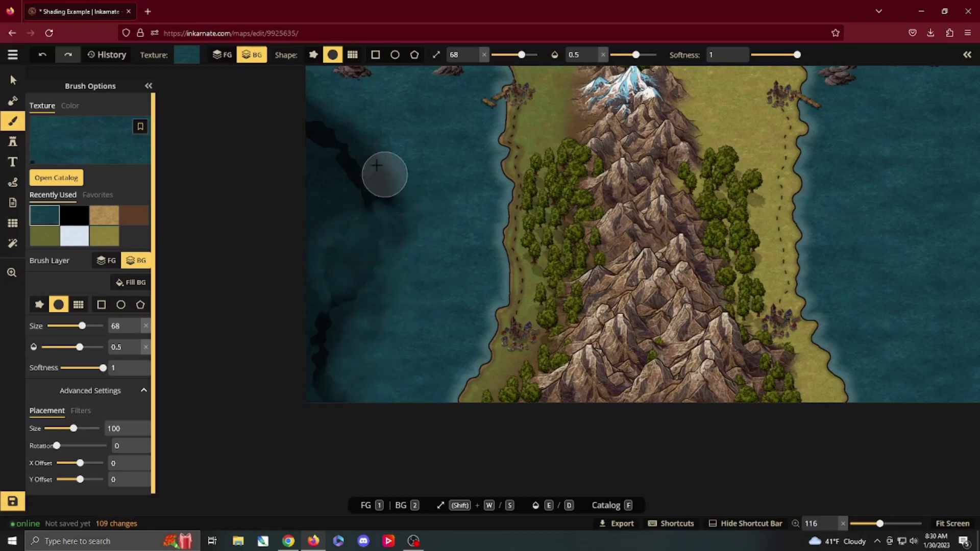
mouse_move(376, 165)
left_mouse_down()
mouse_move(322, 124)
mouse_move(392, 221)
mouse_move(294, 148)
mouse_move(348, 226)
mouse_move(293, 269)
mouse_move(326, 238)
mouse_move(254, 162)
mouse_move(252, 241)
mouse_move(312, 318)
mouse_move(344, 306)
mouse_move(324, 370)
mouse_move(329, 403)
mouse_move(316, 274)
mouse_move(321, 191)
left_mouse_up()
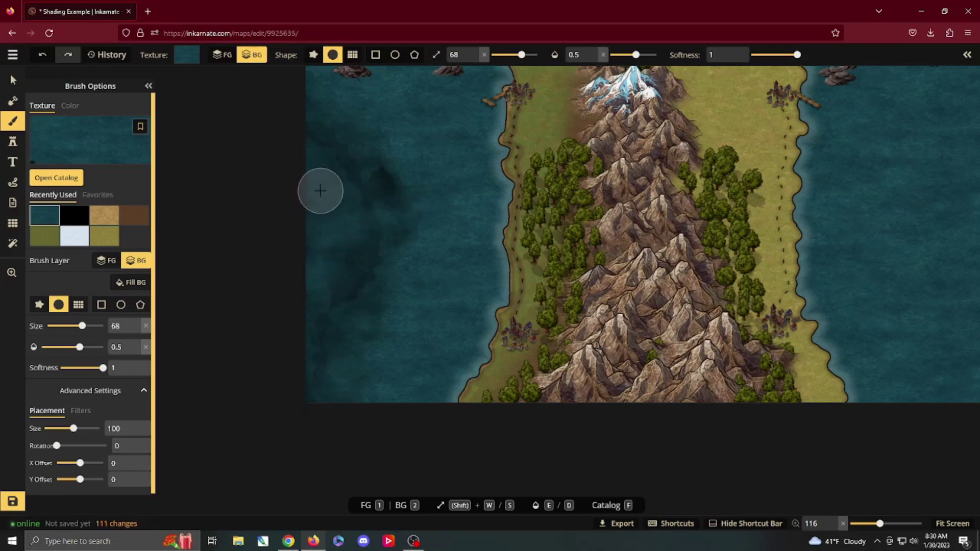
mouse_move(309, 355)
left_mouse_down()
mouse_move(306, 321)
mouse_move(329, 396)
left_mouse_up()
left_click_drag(308, 179, 380, 410)
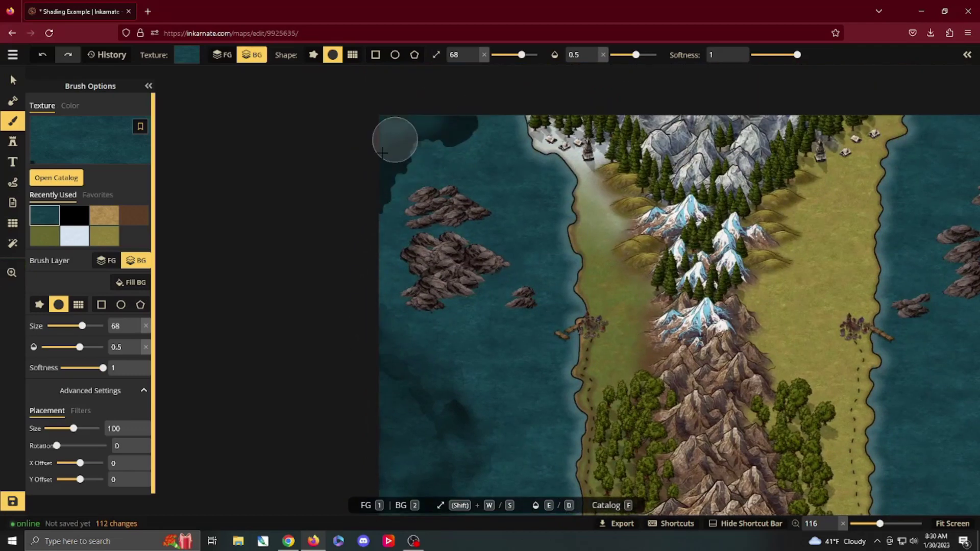
mouse_move(383, 151)
left_mouse_down()
mouse_move(383, 190)
mouse_move(423, 141)
mouse_move(380, 207)
mouse_move(432, 149)
mouse_move(371, 202)
mouse_move(379, 214)
mouse_move(417, 169)
mouse_move(477, 128)
mouse_move(464, 128)
mouse_move(468, 111)
mouse_move(456, 153)
left_mouse_up()
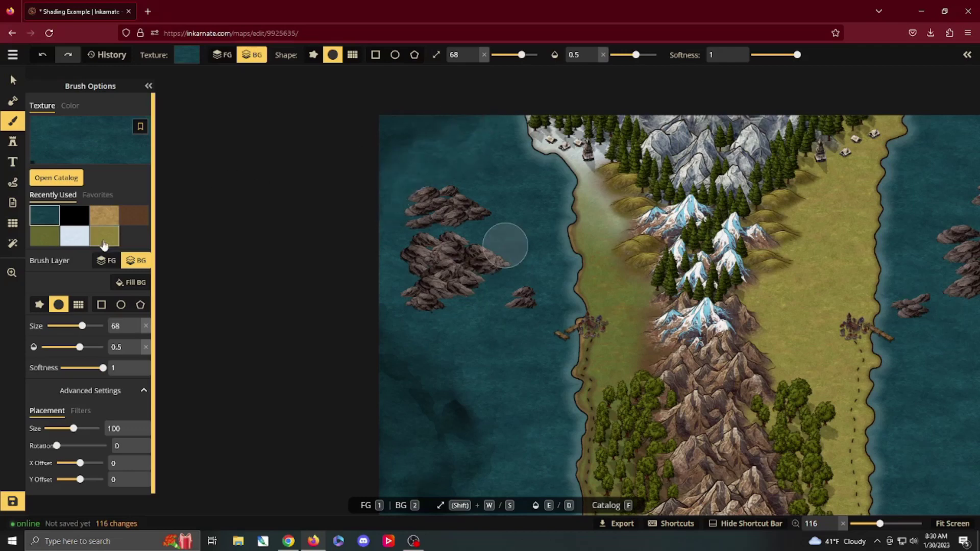
- Reselect the black texture, set the brush opacity to 0.25 and dab the northwestern ocean corner with it
left_click(81, 217)
key("d")
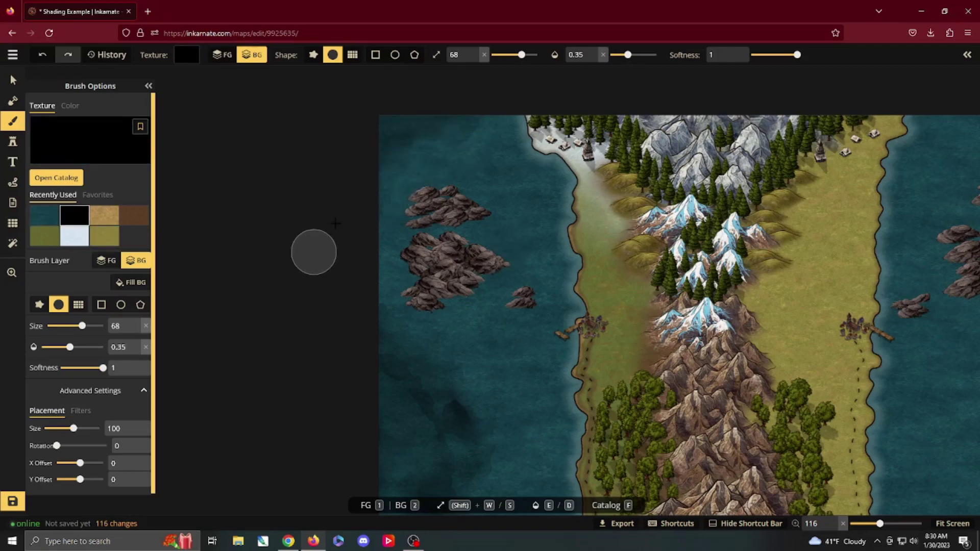
key("d")
key("d")
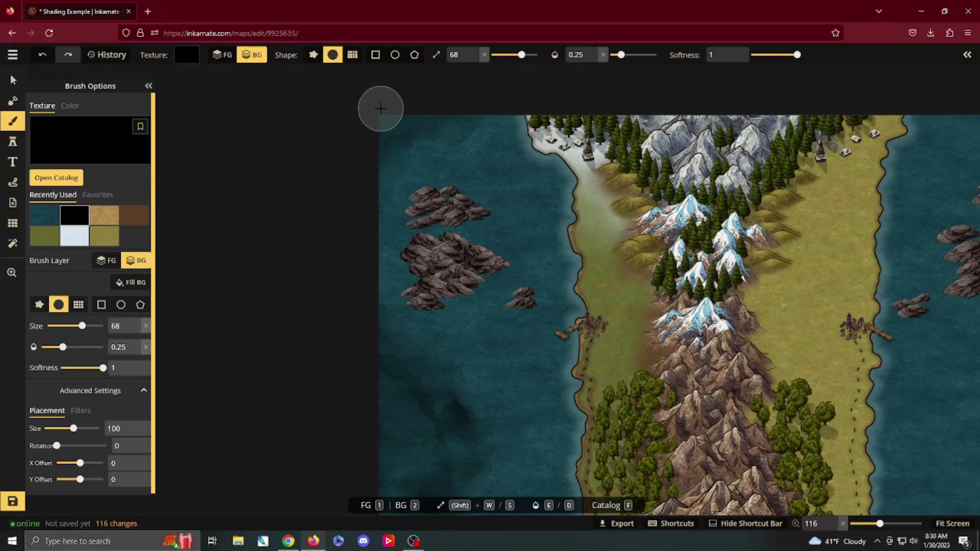
left_click(381, 108)
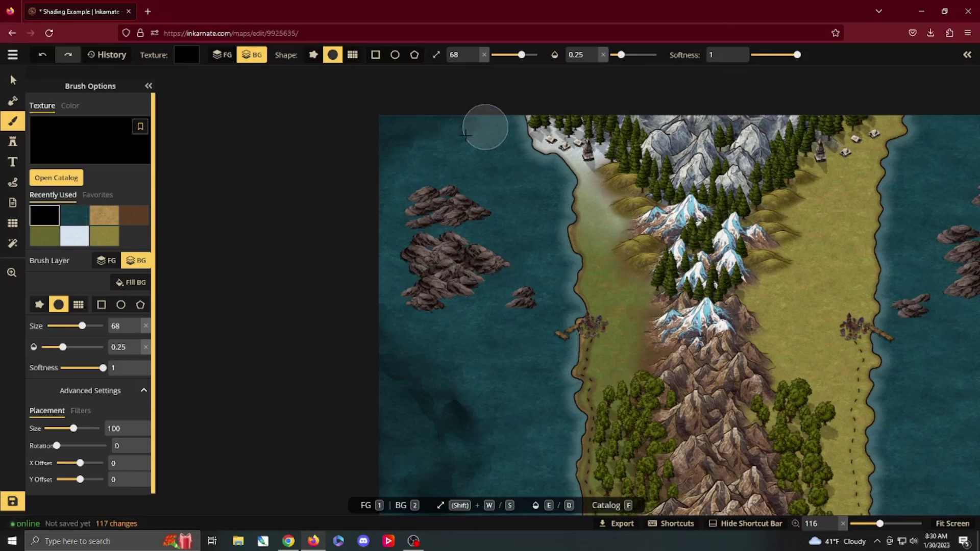
- Switch to the rough-edged brush with roughness 8 and lightly paint black over the northwestern ocean corner
left_click(312, 55)
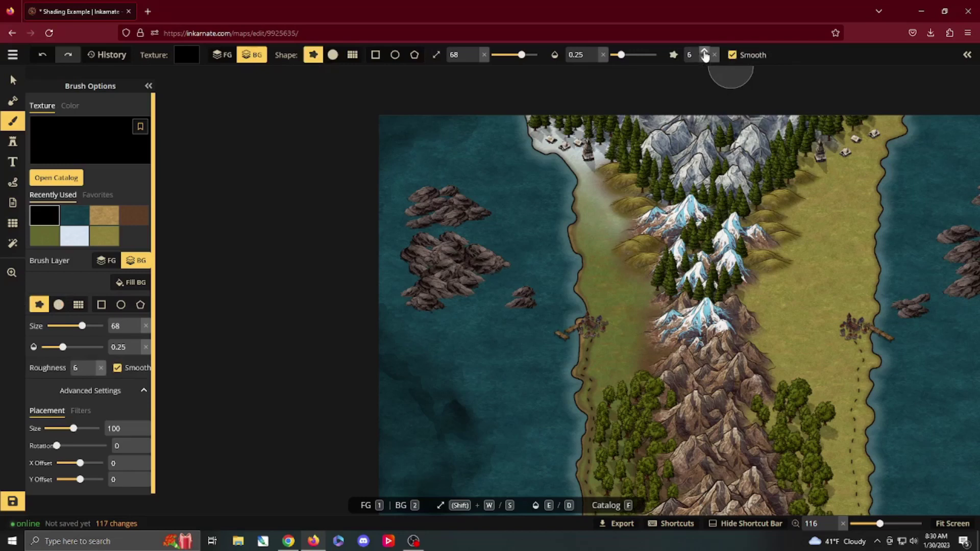
left_click(705, 54)
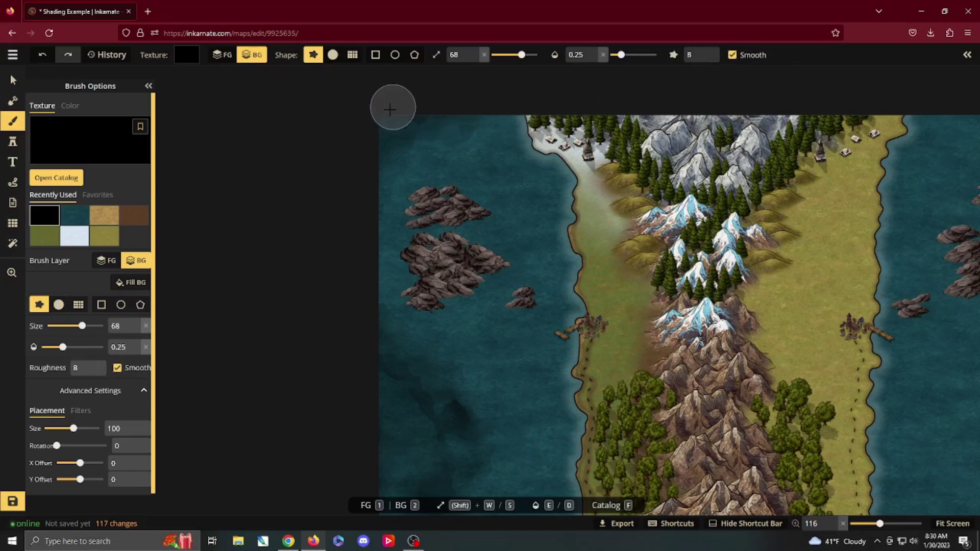
mouse_move(390, 109)
left_mouse_down()
mouse_move(337, 146)
mouse_move(318, 230)
left_mouse_up()
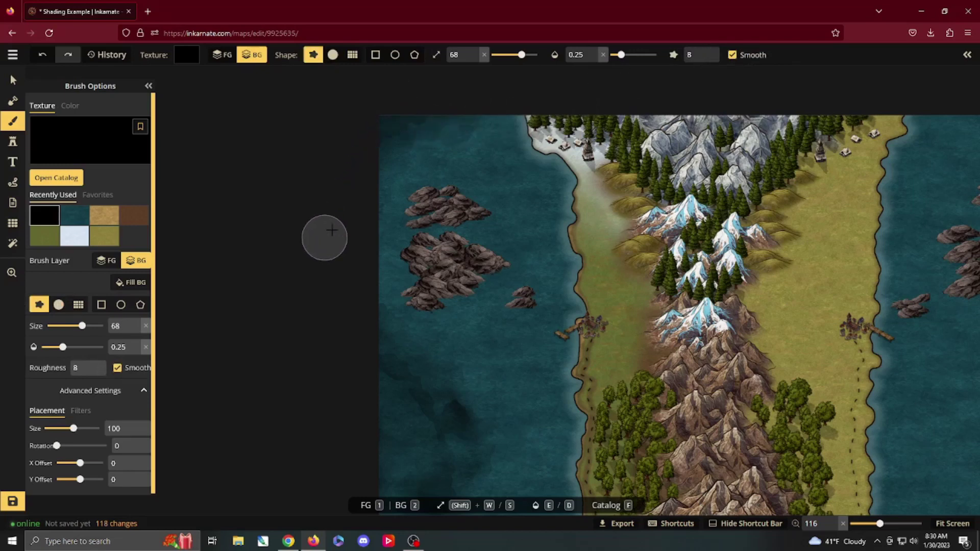
scroll(343, 227, "down", 4)
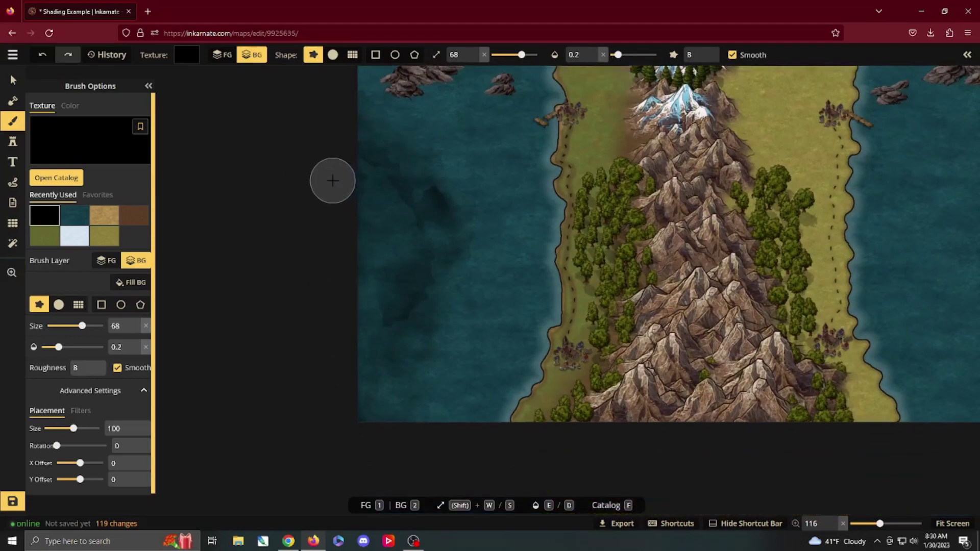
- Paint black lightly over the western ocean and its northwestern corner with the rough brush at size 68, opacity 0.15
mouse_move(371, 251)
left_mouse_down()
mouse_move(381, 328)
mouse_move(367, 409)
mouse_move(350, 336)
mouse_move(369, 299)
mouse_move(359, 269)
mouse_move(371, 195)
mouse_move(417, 243)
mouse_move(393, 287)
mouse_move(395, 334)
mouse_move(373, 407)
mouse_move(396, 424)
mouse_move(421, 312)
mouse_move(389, 204)
mouse_move(424, 240)
mouse_move(379, 275)
mouse_move(386, 293)
mouse_move(363, 221)
mouse_move(343, 224)
mouse_move(371, 250)
mouse_move(353, 319)
mouse_move(372, 375)
mouse_move(363, 415)
mouse_move(394, 434)
mouse_move(431, 412)
mouse_move(423, 292)
mouse_move(459, 260)
mouse_move(440, 242)
mouse_move(455, 199)
mouse_move(448, 181)
mouse_move(464, 239)
mouse_move(444, 266)
mouse_move(450, 297)
mouse_move(424, 352)
mouse_move(426, 407)
mouse_move(415, 426)
mouse_move(413, 367)
mouse_move(426, 310)
mouse_move(414, 391)
mouse_move(421, 423)
mouse_move(412, 424)
mouse_move(430, 394)
mouse_move(433, 415)
mouse_move(413, 355)
mouse_move(373, 368)
mouse_move(344, 311)
mouse_move(348, 300)
mouse_move(384, 415)
mouse_move(403, 421)
mouse_move(362, 290)
mouse_move(402, 421)
mouse_move(344, 366)
mouse_move(409, 438)
mouse_move(382, 418)
mouse_move(357, 278)
mouse_move(383, 261)
left_mouse_up()
key("space")
left_click_drag(403, 209, 393, 350)
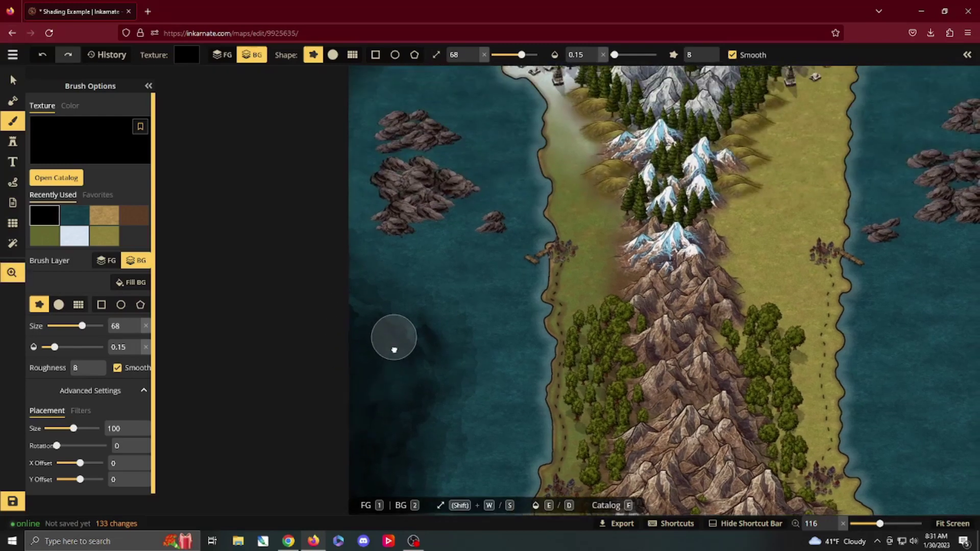
scroll(357, 221, "up", 3)
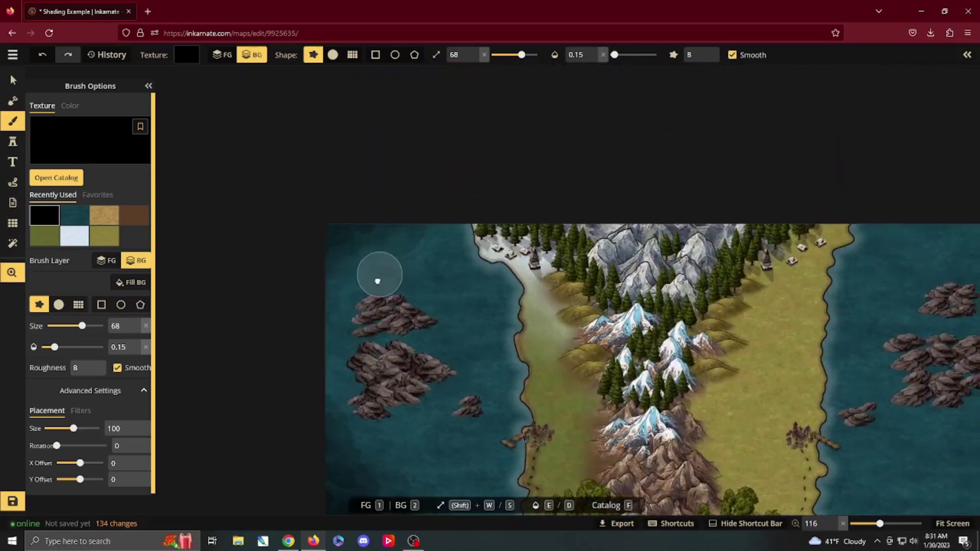
mouse_move(327, 280)
left_mouse_down()
mouse_move(390, 250)
mouse_move(394, 232)
mouse_move(315, 275)
mouse_move(342, 274)
mouse_move(396, 229)
mouse_move(421, 236)
mouse_move(362, 253)
left_mouse_up()
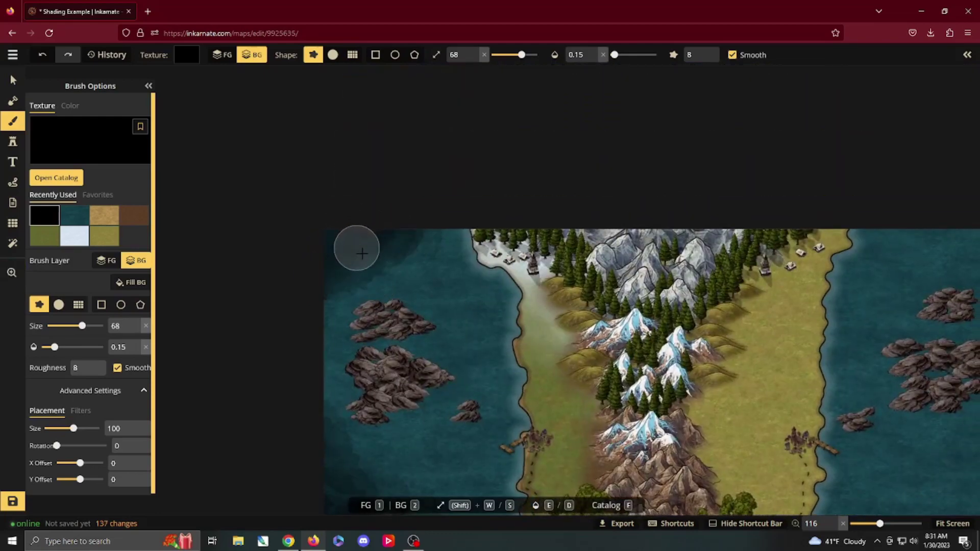
mouse_move(374, 220)
left_mouse_down()
mouse_move(331, 245)
mouse_move(322, 284)
mouse_move(295, 321)
left_mouse_up()
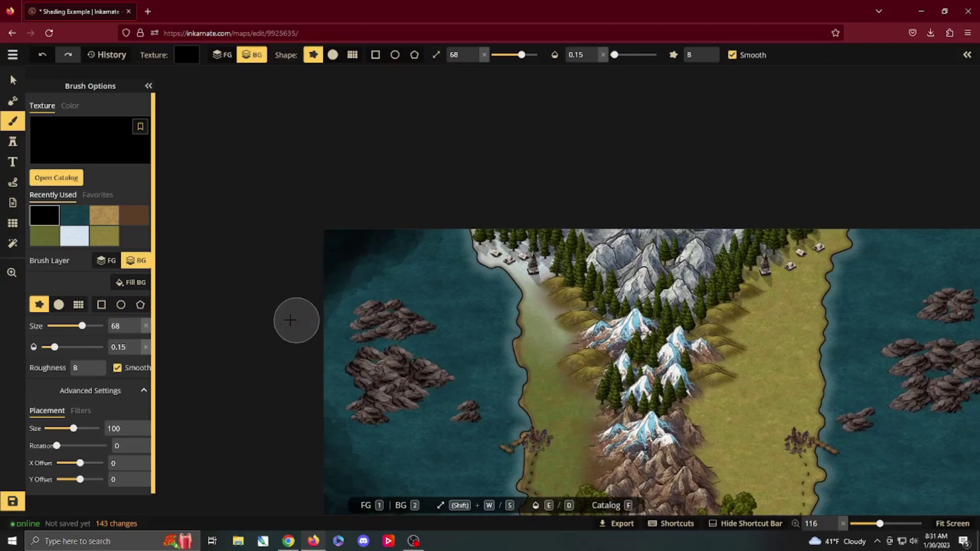
- Reduce the brush size to 58 and darken the southwestern ocean with broad black strokes at opacity 0.15
left_click_drag(388, 389, 323, 246)
key("shift+s")
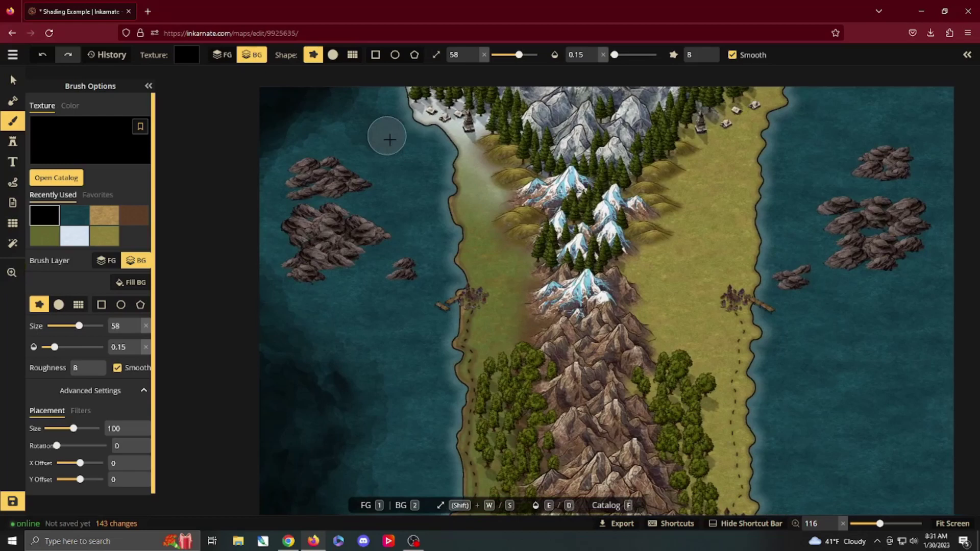
left_click_drag(416, 237, 401, 319)
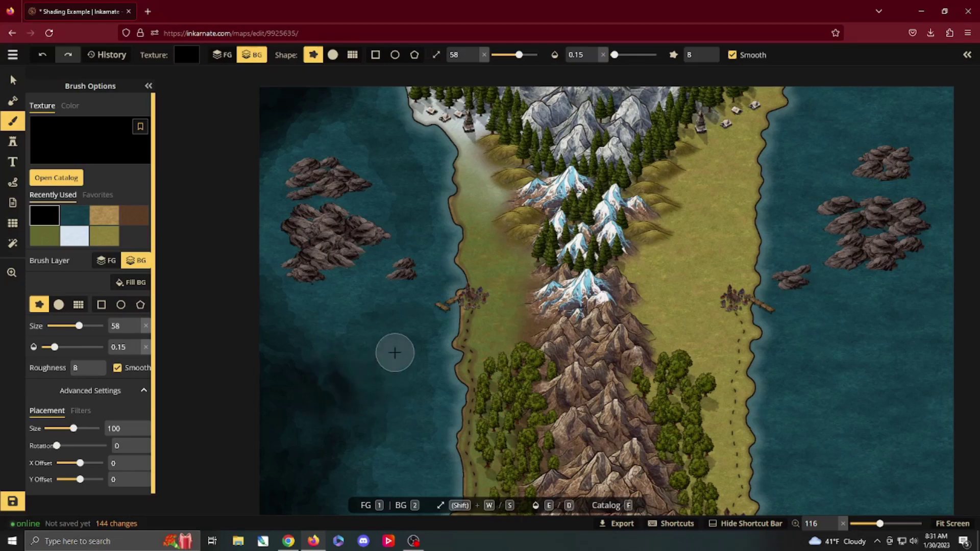
mouse_move(401, 424)
left_mouse_down()
mouse_move(413, 377)
mouse_move(398, 321)
mouse_move(345, 339)
mouse_move(343, 350)
mouse_move(393, 340)
mouse_move(419, 397)
mouse_move(403, 390)
mouse_move(397, 367)
mouse_move(362, 381)
mouse_move(381, 356)
mouse_move(362, 362)
mouse_move(401, 397)
mouse_move(367, 365)
mouse_move(362, 410)
mouse_move(388, 363)
mouse_move(335, 403)
mouse_move(360, 419)
mouse_move(372, 403)
mouse_move(331, 379)
mouse_move(322, 432)
mouse_move(376, 398)
mouse_move(385, 358)
mouse_move(306, 361)
mouse_move(342, 433)
mouse_move(393, 385)
mouse_move(334, 344)
mouse_move(270, 401)
mouse_move(378, 433)
mouse_move(387, 416)
mouse_move(385, 443)
mouse_move(289, 454)
mouse_move(392, 407)
mouse_move(323, 455)
mouse_move(384, 429)
mouse_move(392, 405)
mouse_move(332, 462)
mouse_move(298, 470)
mouse_move(347, 436)
mouse_move(371, 330)
mouse_move(364, 322)
mouse_move(384, 307)
mouse_move(393, 263)
mouse_move(321, 259)
mouse_move(274, 227)
mouse_move(299, 311)
mouse_move(272, 247)
mouse_move(308, 318)
mouse_move(294, 347)
mouse_move(281, 321)
mouse_move(286, 440)
mouse_move(297, 388)
mouse_move(315, 463)
mouse_move(280, 422)
mouse_move(296, 446)
mouse_move(322, 306)
mouse_move(367, 282)
mouse_move(291, 311)
left_mouse_up()
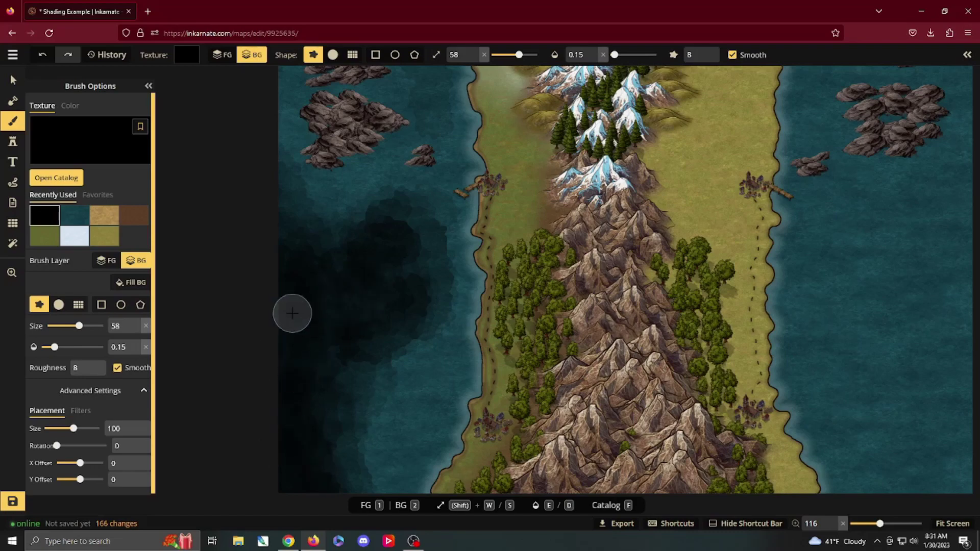
scroll(344, 273, "down", 3)
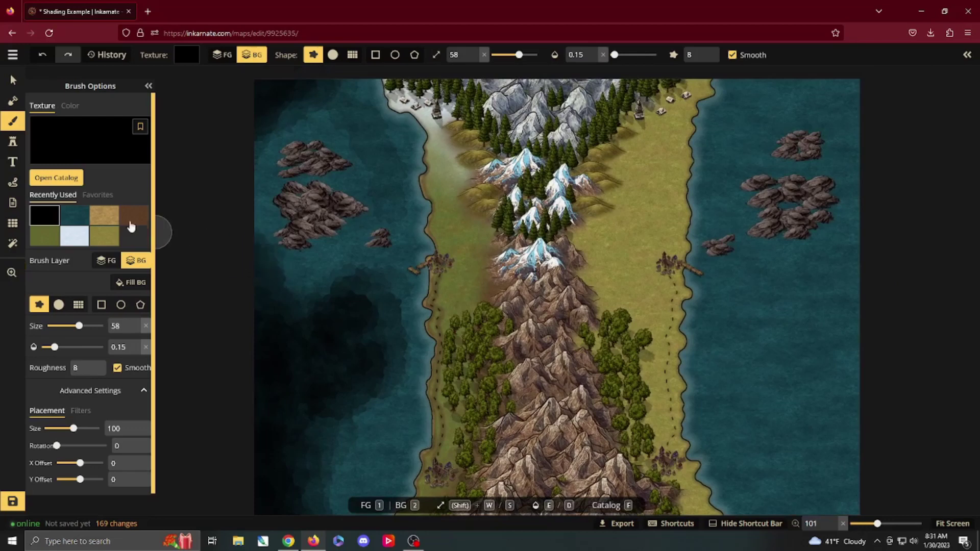
- Select the dark teal water texture, enlarge the brush to about 125 and blend it over the black southwestern and northwestern ocean
left_click(81, 219)
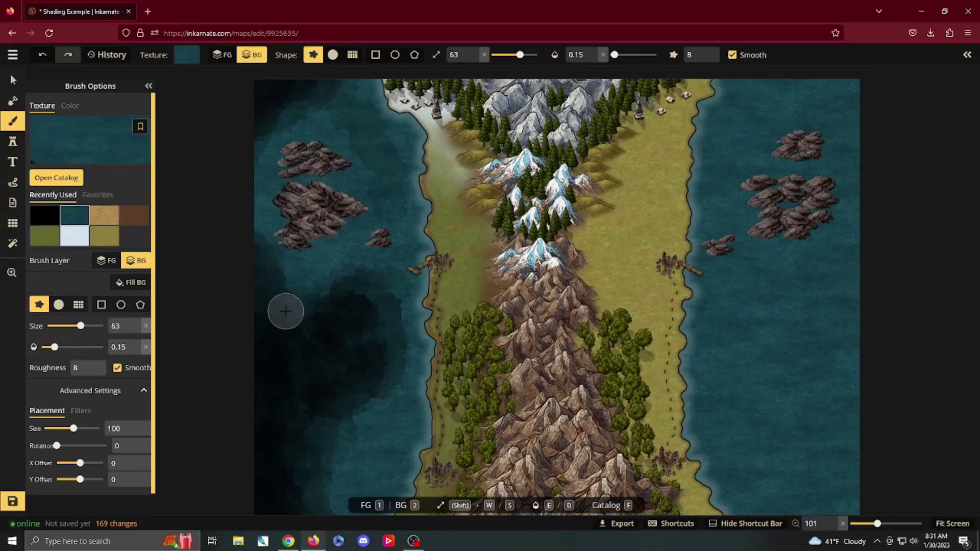
key("w")
key("w")
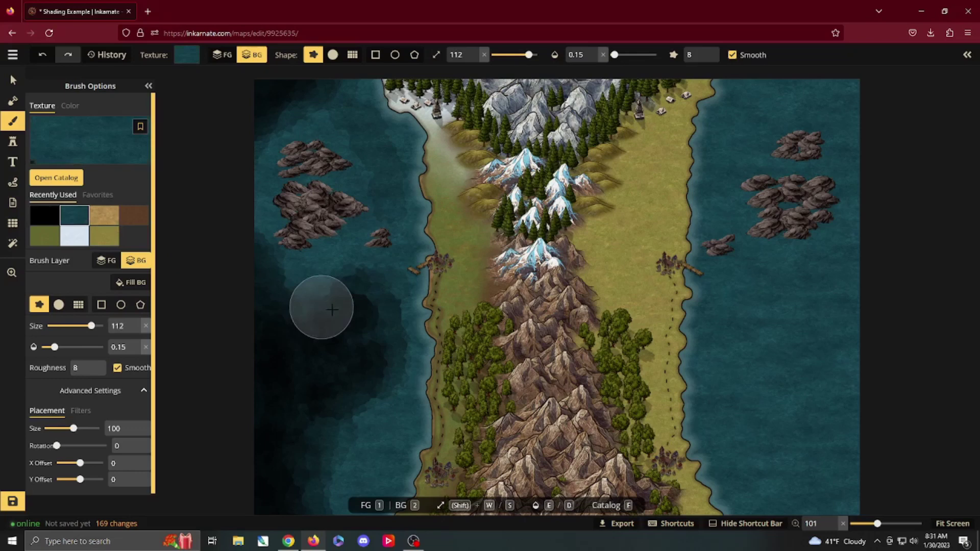
mouse_move(350, 308)
left_mouse_down()
mouse_move(265, 339)
mouse_move(343, 380)
mouse_move(271, 464)
mouse_move(323, 477)
left_mouse_up()
scroll(339, 230, "up", 5)
mouse_move(341, 216)
left_mouse_down()
mouse_move(250, 282)
mouse_move(241, 351)
left_mouse_up()
mouse_move(321, 247)
left_mouse_down()
mouse_move(232, 274)
mouse_move(217, 384)
left_mouse_up()
mouse_move(269, 430)
left_mouse_down()
mouse_move(267, 149)
mouse_move(258, 313)
mouse_move(280, 350)
left_mouse_up()
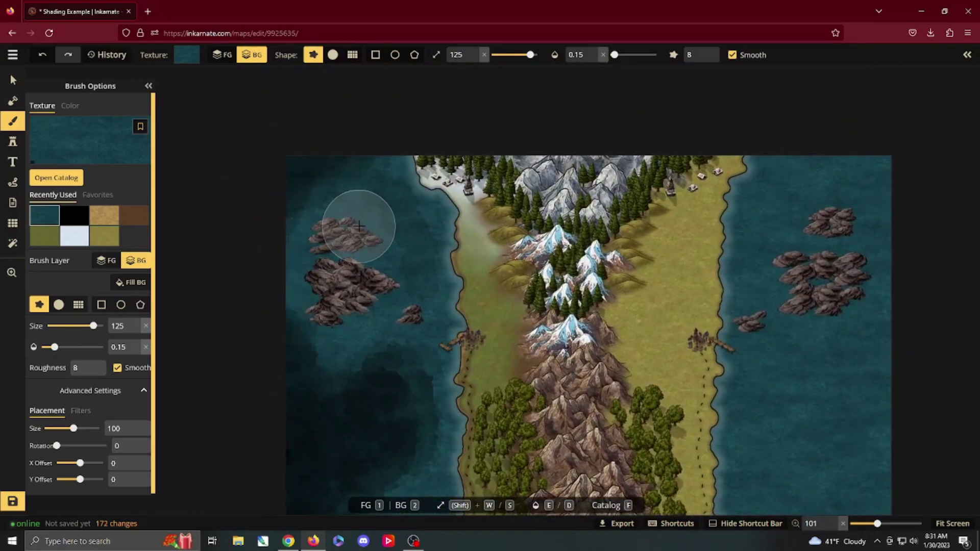
- Blend the dark teal texture into the water around the western rocks at size 124, raising the opacity to 0.3
mouse_move(358, 221)
left_mouse_down()
mouse_move(319, 238)
mouse_move(329, 280)
left_mouse_up()
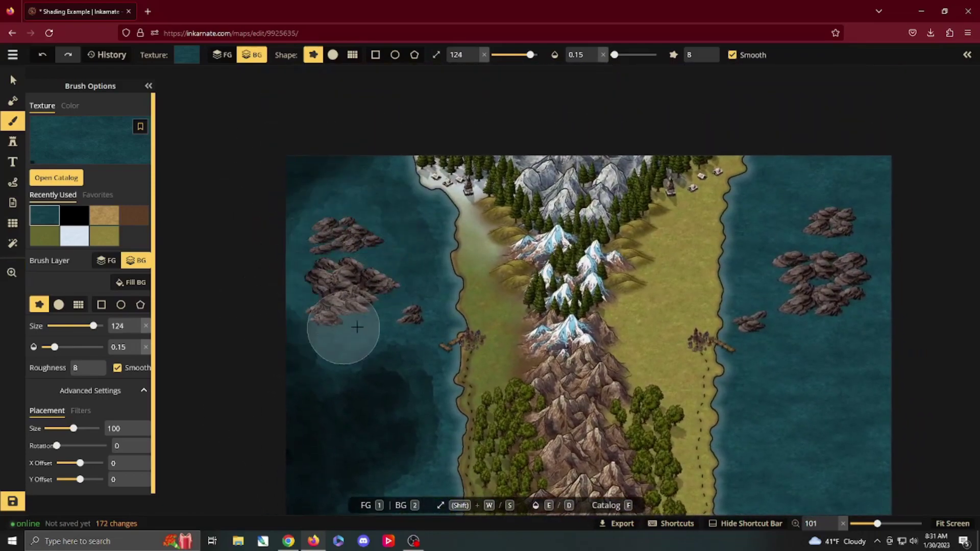
mouse_move(375, 322)
left_mouse_down()
mouse_move(322, 259)
mouse_move(372, 234)
mouse_move(376, 299)
mouse_move(407, 309)
left_mouse_up()
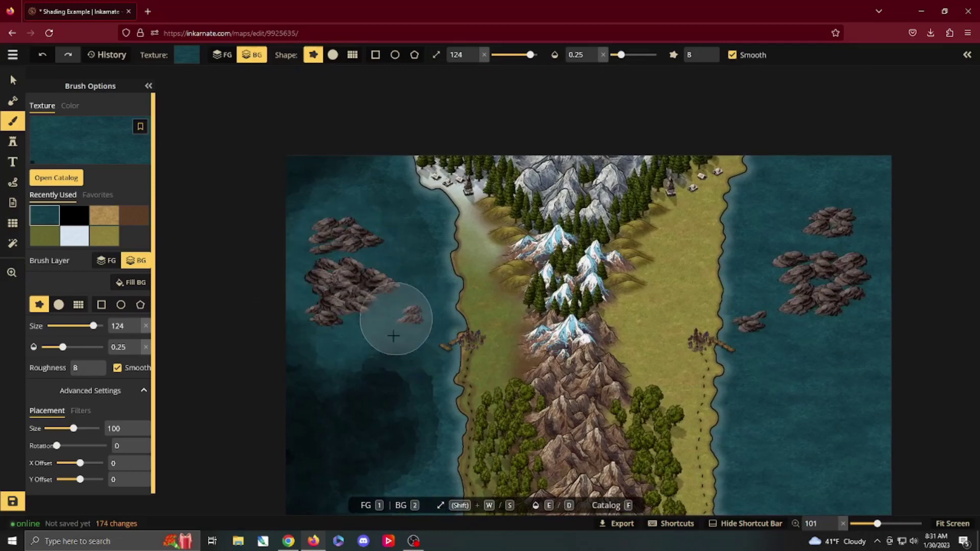
key("e")
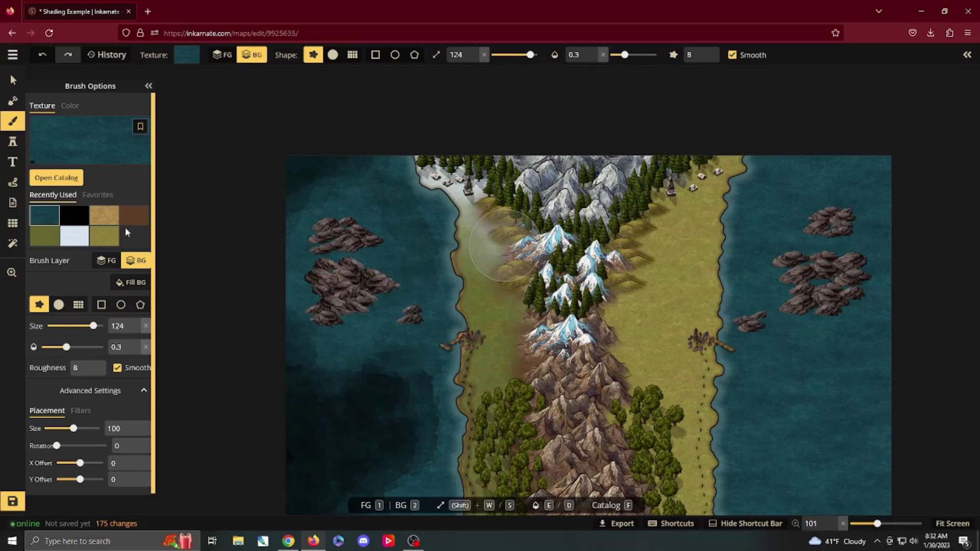
- Reselect the black texture and lightly darken the southwestern ocean at size 124, lowering the opacity to 0.1
left_click(73, 218)
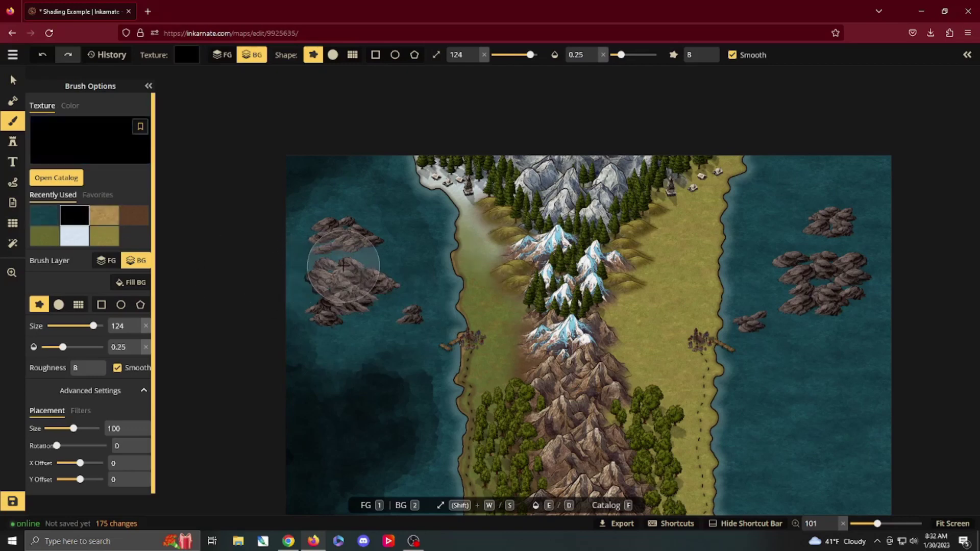
mouse_move(344, 266)
left_mouse_down()
mouse_move(357, 243)
mouse_move(321, 291)
mouse_move(385, 309)
mouse_move(427, 407)
mouse_move(382, 407)
mouse_move(373, 438)
left_mouse_up()
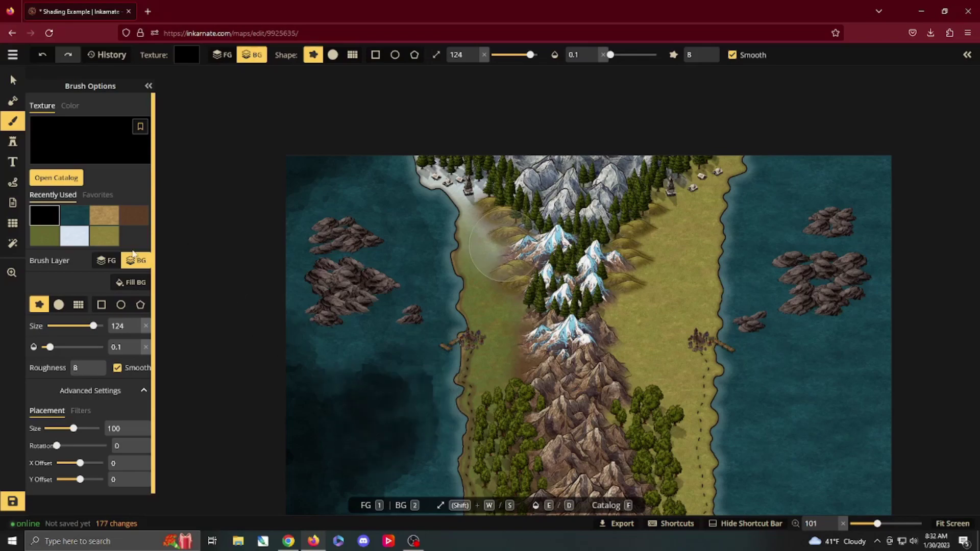
- Choose the light turquoise water texture from the catalog's Core group and set the rough-edged brush to size 42
left_click(56, 178)
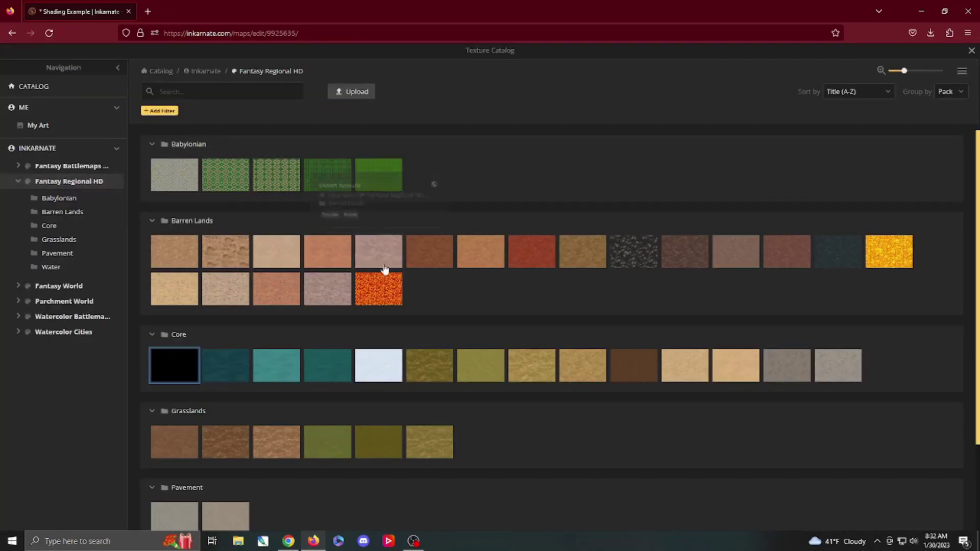
left_click(291, 374)
scroll(372, 219, "up", 5)
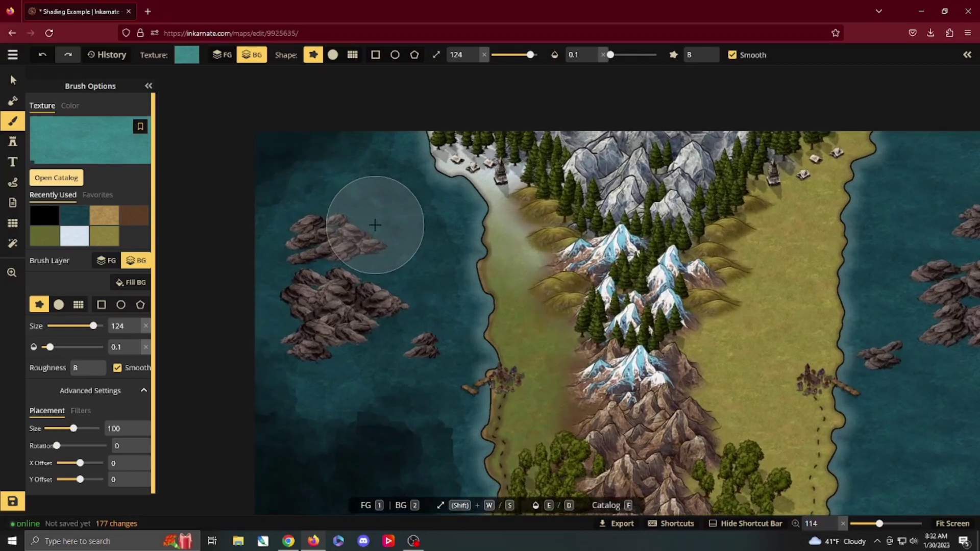
scroll(375, 225, "up", 4)
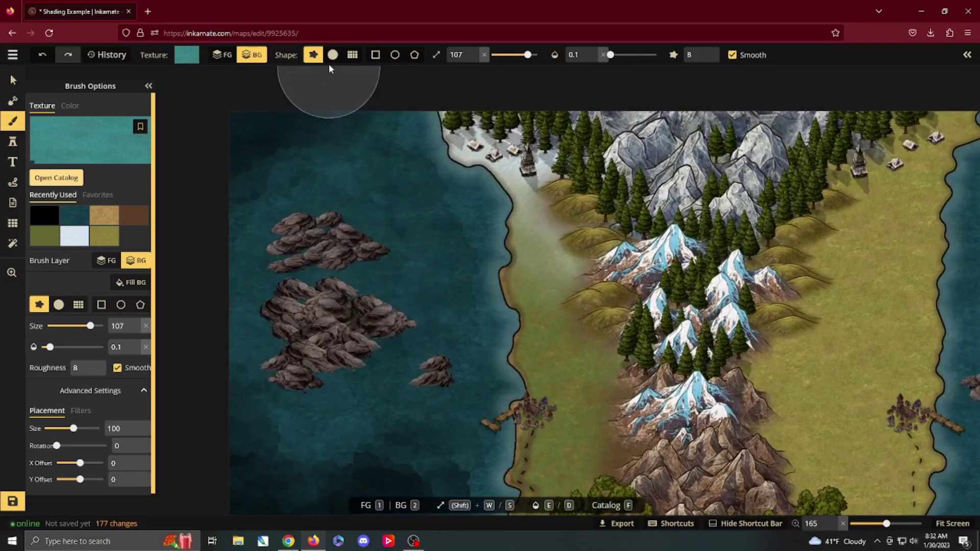
left_click(333, 55)
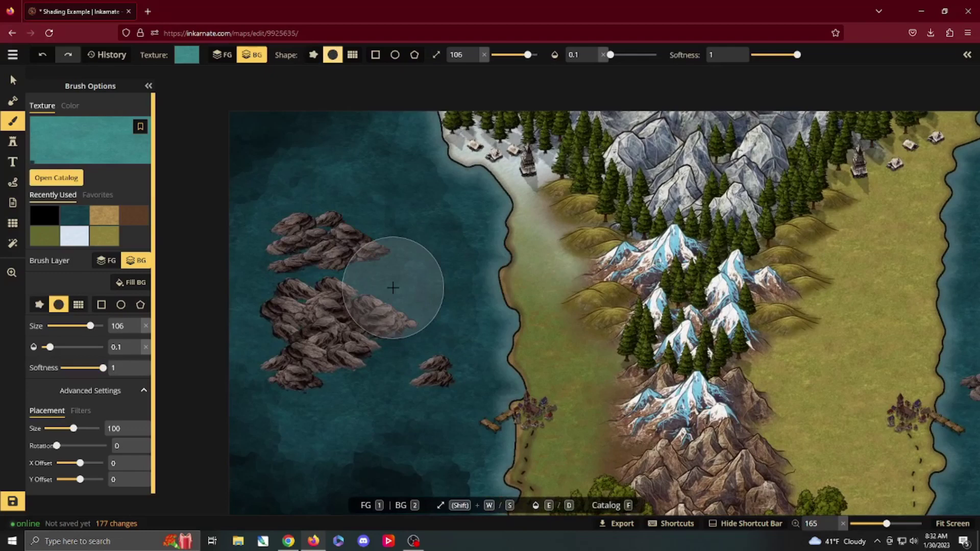
key("shift+s")
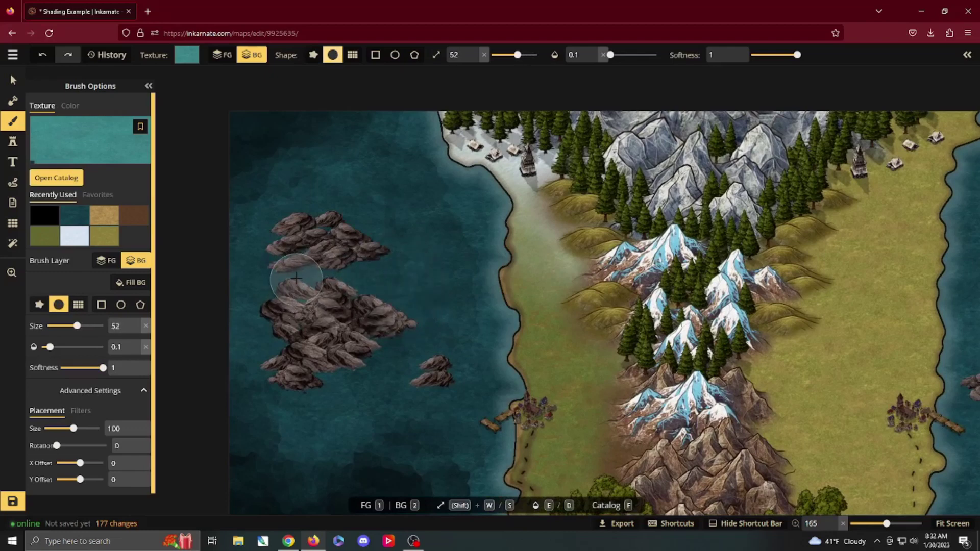
left_click(313, 55)
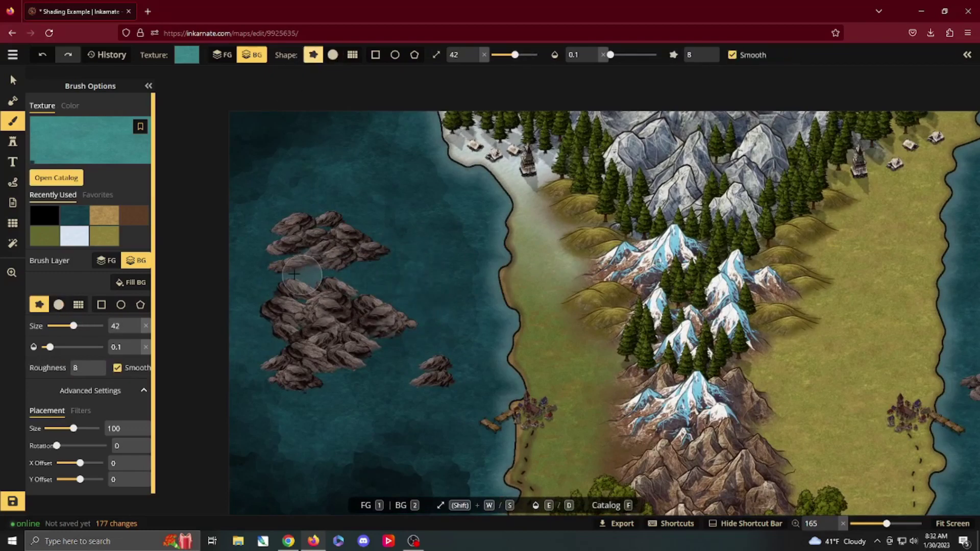
- Paint layered turquoise shallows around the western rock clusters and the small neighbouring rock at opacity 0.3
mouse_move(287, 279)
left_mouse_down()
mouse_move(332, 277)
mouse_move(392, 296)
mouse_move(338, 277)
mouse_move(287, 303)
mouse_move(309, 309)
left_mouse_up()
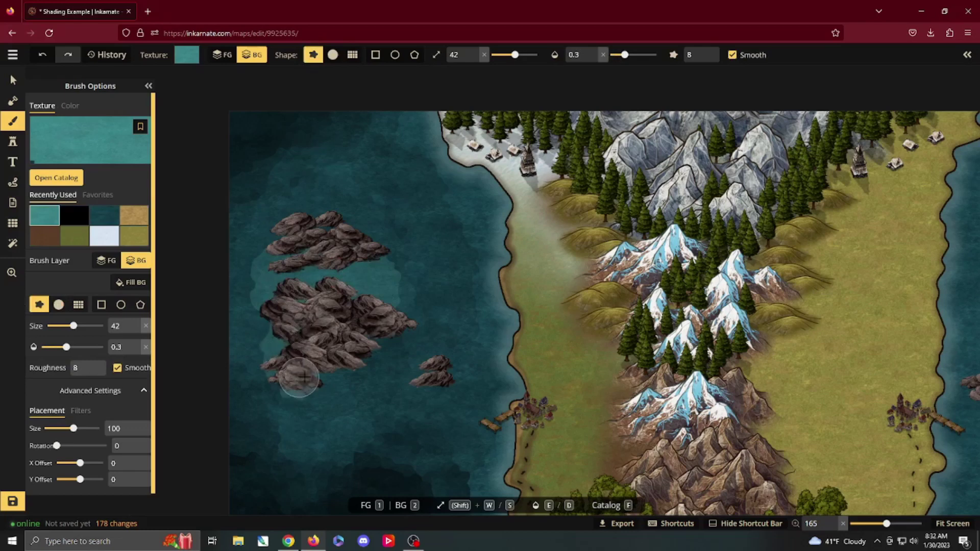
left_click_drag(364, 325, 343, 255)
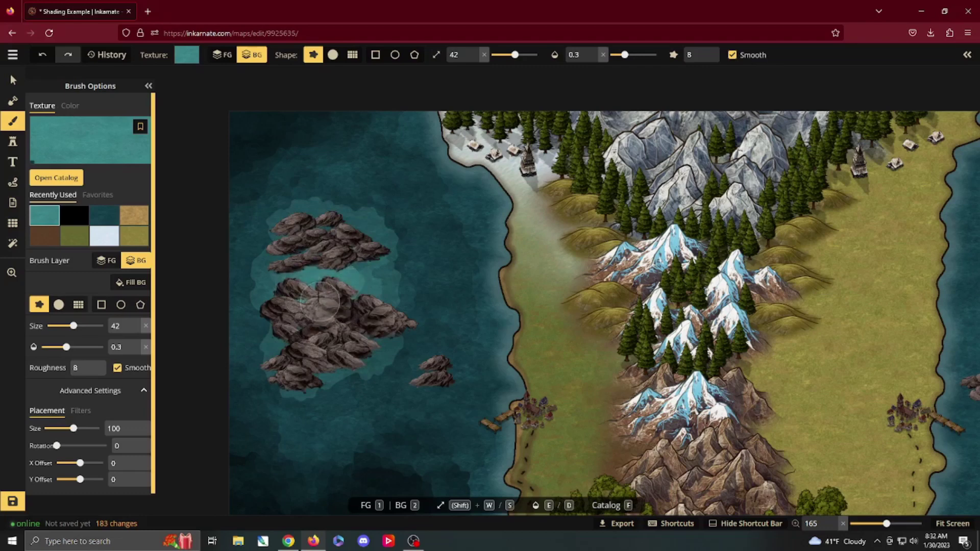
left_click_drag(310, 316, 333, 259)
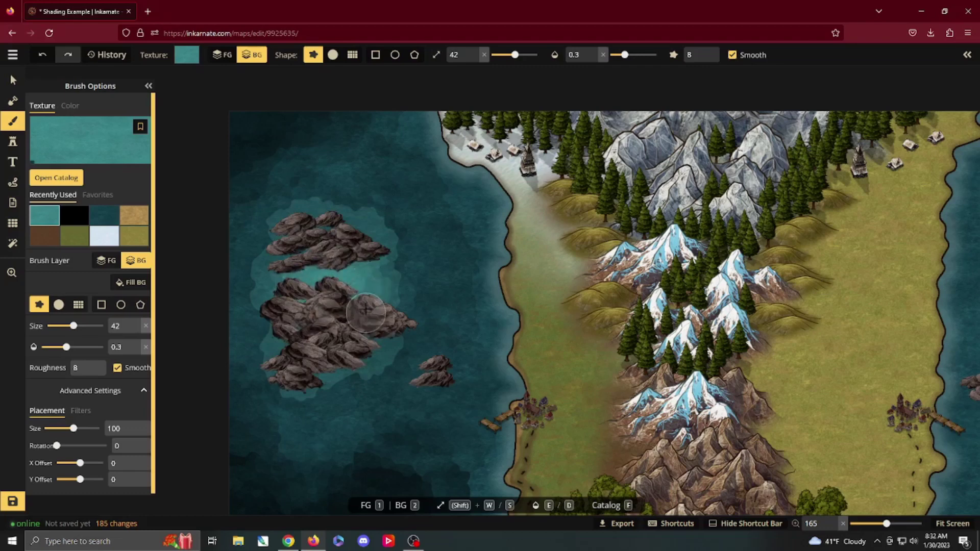
left_click_drag(364, 337, 346, 274)
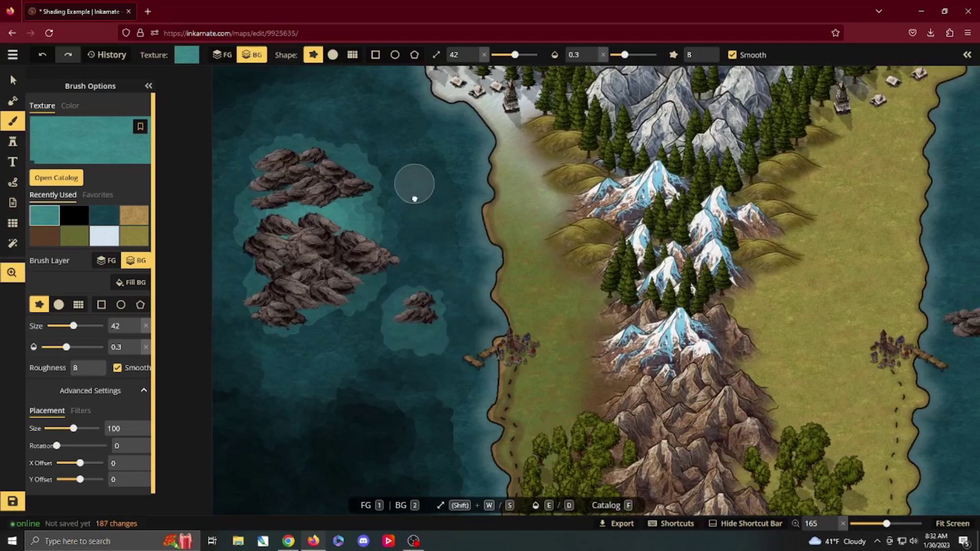
- Lower the opacity to 0.2 and paint turquoise shallows along the northern part of the western coastline
left_click_drag(413, 185, 431, 273)
left_click_drag(436, 211, 459, 244)
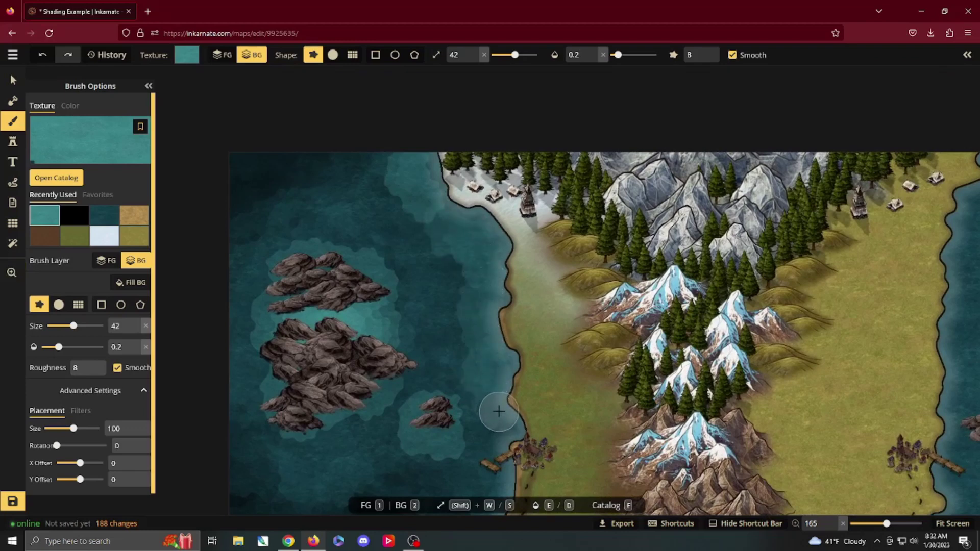
mouse_move(394, 168)
left_mouse_down()
mouse_move(339, 143)
mouse_move(386, 153)
mouse_move(403, 168)
mouse_move(422, 160)
left_mouse_up()
left_click_drag(496, 237, 488, 384)
- Continue the turquoise shallows southward along the western coastline past the dock and beside the forest
key("space")
left_click_drag(500, 314, 407, 147)
key("space")
left_click_drag(393, 350, 374, 226)
left_click_drag(382, 277, 337, 441)
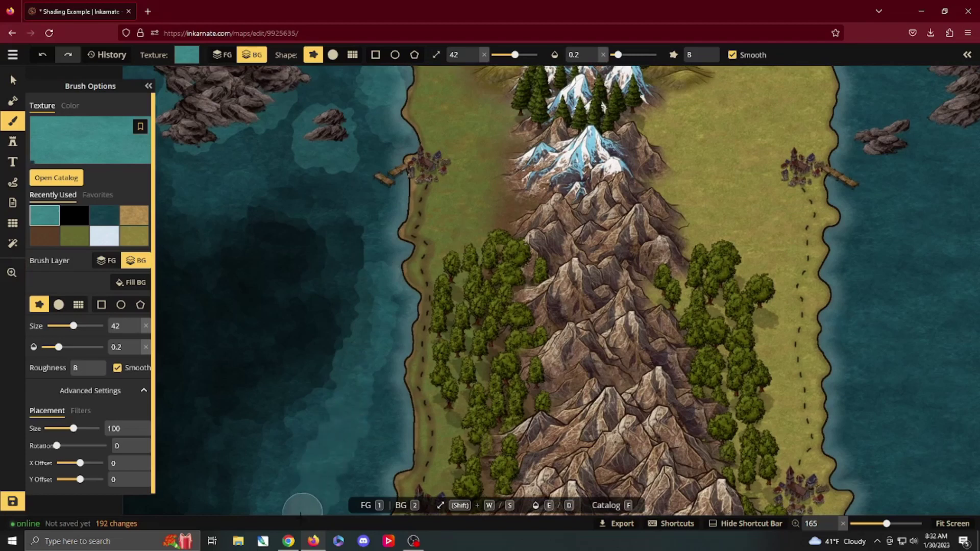
key("space")
left_click_drag(350, 363, 433, 411)
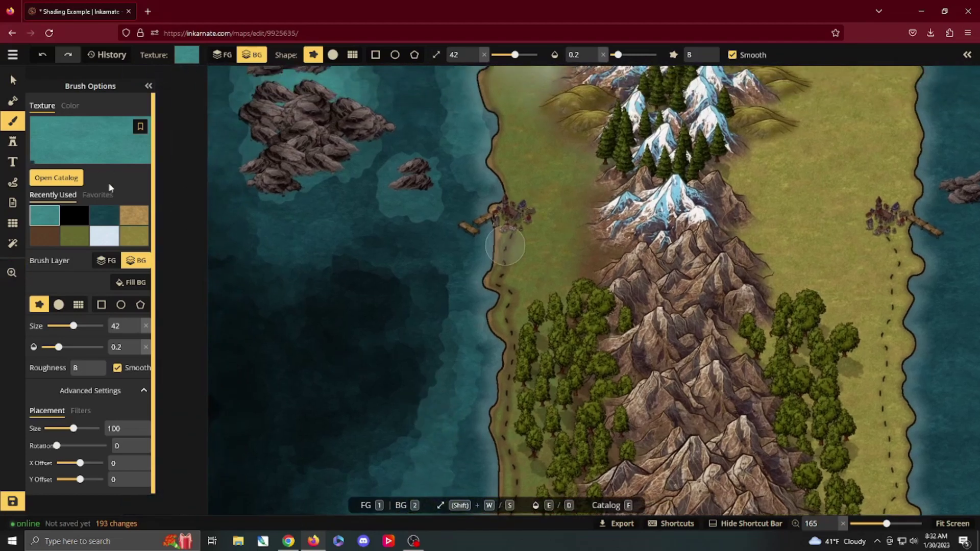
- Switch to the round brush with the dark teal texture at opacity 0.15 and soften the outer edge of the northwestern coastal shallows
left_click(331, 55)
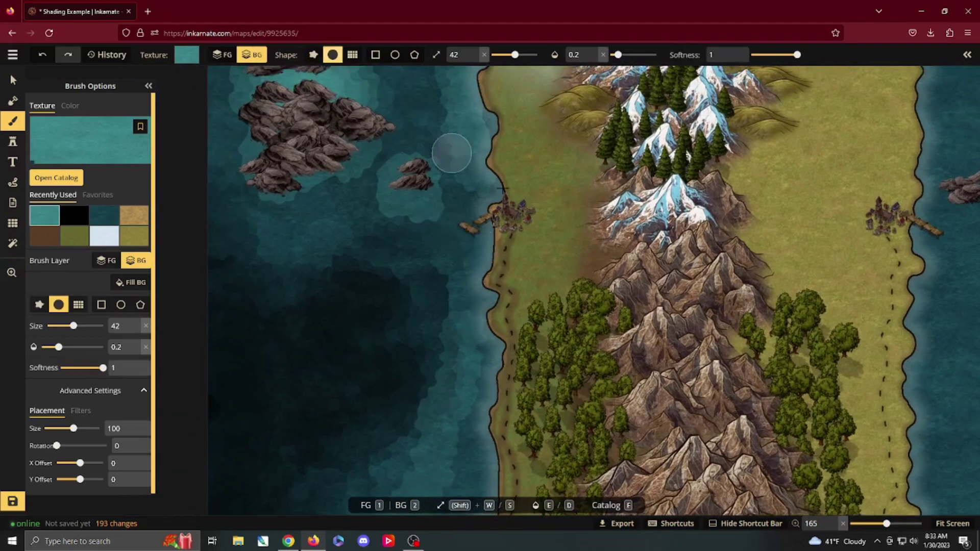
left_click(103, 218)
mouse_move(440, 89)
left_mouse_down()
mouse_move(459, 170)
mouse_move(454, 160)
left_mouse_up()
left_click_drag(448, 116, 450, 162)
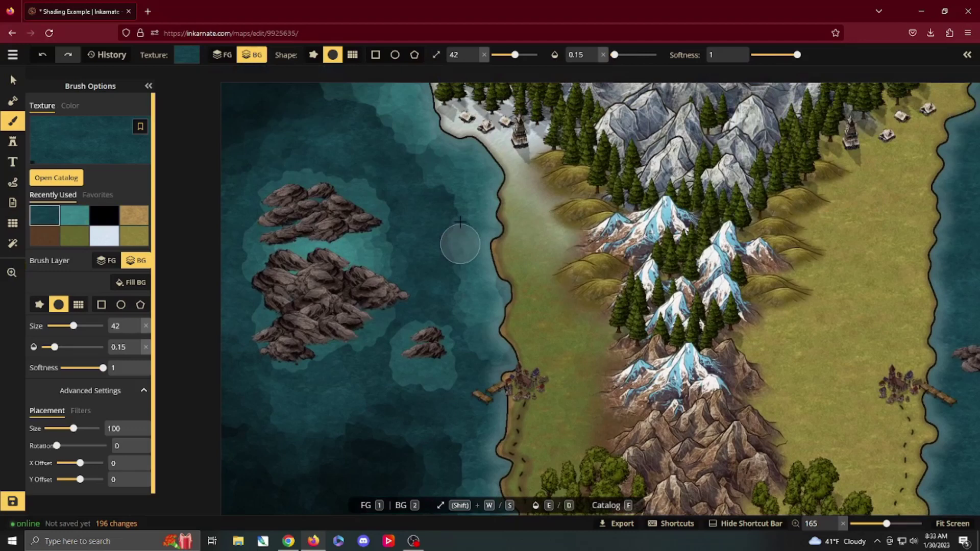
left_click_drag(460, 222, 436, 171)
mouse_move(389, 117)
left_mouse_down()
mouse_move(413, 138)
mouse_move(353, 100)
mouse_move(407, 148)
left_mouse_up()
mouse_move(407, 147)
left_mouse_down()
mouse_move(343, 91)
mouse_move(394, 145)
mouse_move(389, 153)
mouse_move(384, 132)
mouse_move(336, 90)
mouse_move(422, 159)
mouse_move(440, 208)
left_mouse_up()
- Raise the opacity to 0.25 and blend the dark teal texture around the outer edges of the western rock clusters' shallows
key("e")
mouse_move(439, 208)
left_mouse_down()
mouse_move(357, 176)
mouse_move(396, 227)
mouse_move(385, 202)
mouse_move(291, 164)
mouse_move(308, 183)
mouse_move(354, 156)
mouse_move(383, 192)
mouse_move(369, 182)
mouse_move(386, 169)
mouse_move(387, 196)
mouse_move(394, 161)
mouse_move(302, 153)
mouse_move(247, 208)
mouse_move(244, 286)
mouse_move(247, 225)
mouse_move(250, 296)
left_mouse_up()
mouse_move(250, 296)
left_mouse_down()
mouse_move(241, 243)
mouse_move(250, 324)
left_mouse_up()
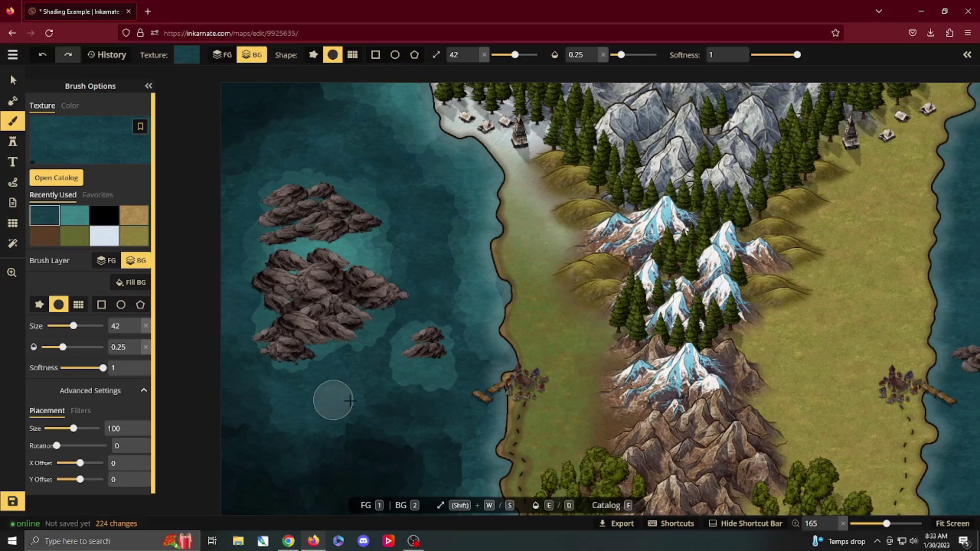
- Dab dark teal around the small western rock and the water just south of it to soften the shallows' edges
left_click(433, 387)
left_click(429, 387)
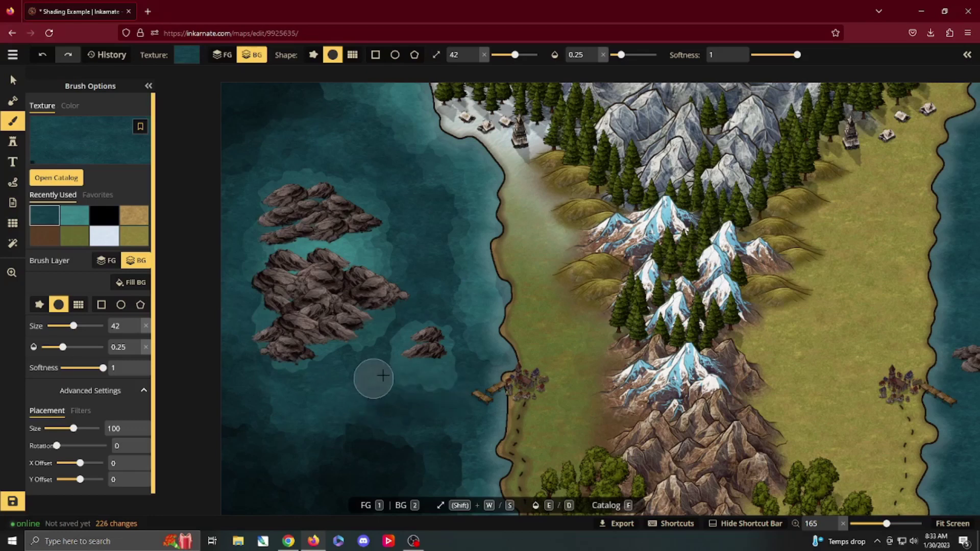
left_click(404, 310)
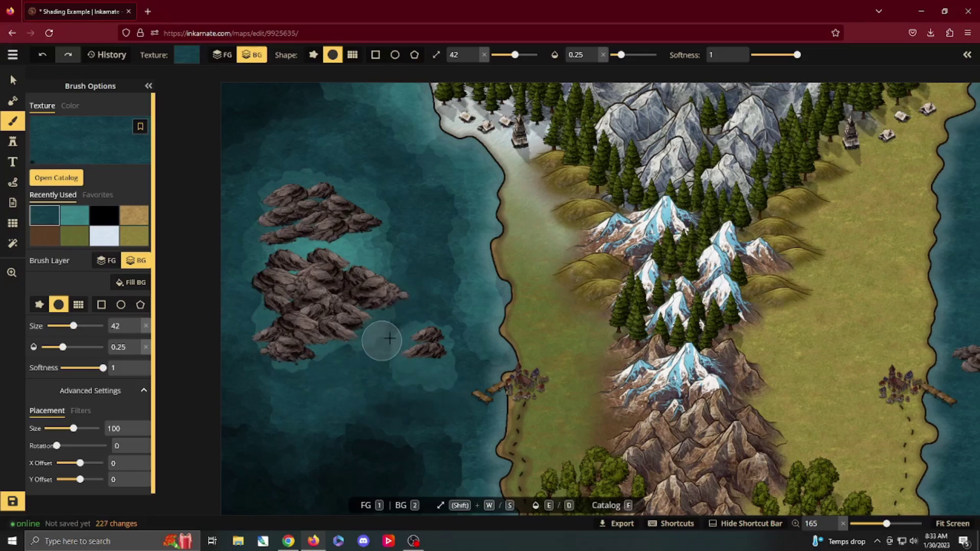
left_click(449, 380)
left_click(440, 393)
left_click(378, 366)
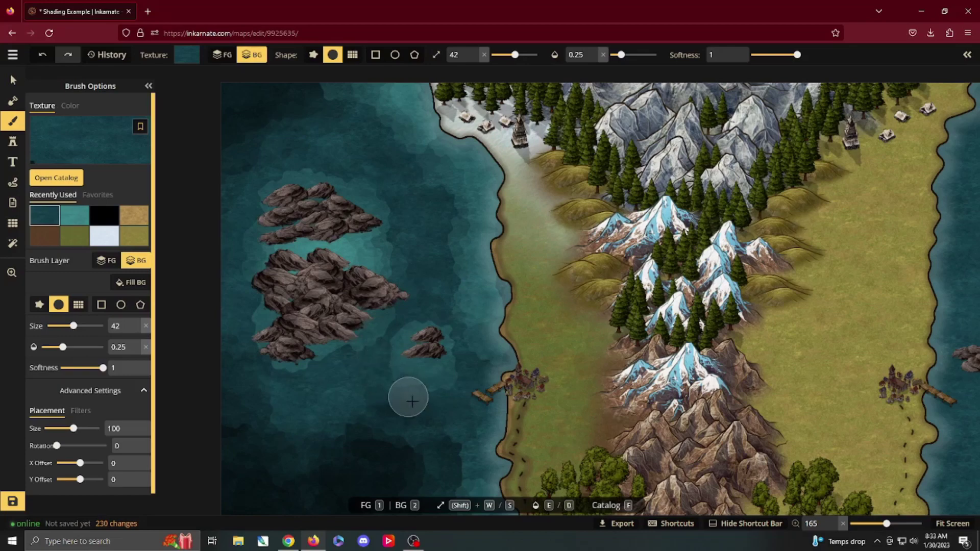
left_click(420, 389)
- Blend dark teal along the eastern edge of the dark deep water, beside the coast south of the western dock
left_click_drag(426, 421, 401, 242)
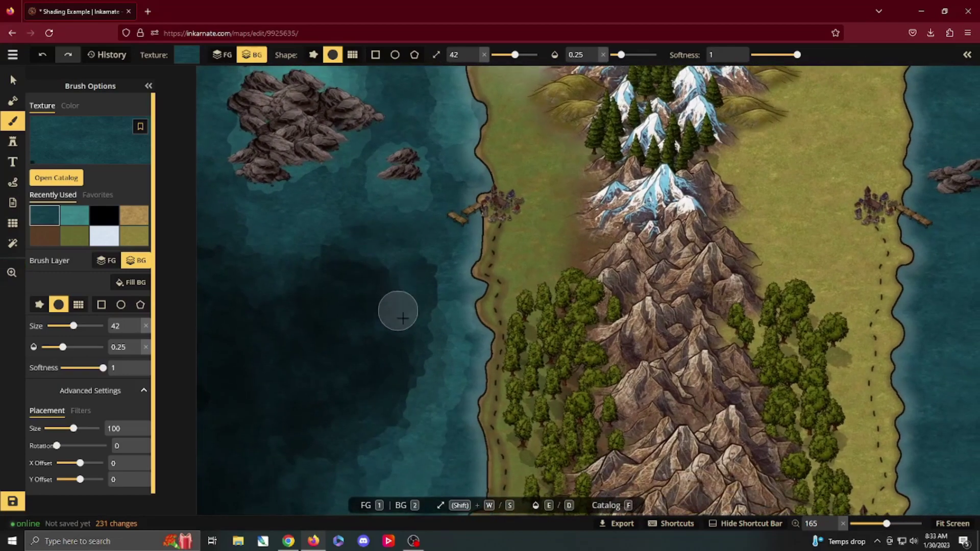
left_click(424, 325)
left_click(427, 326)
left_click(437, 313)
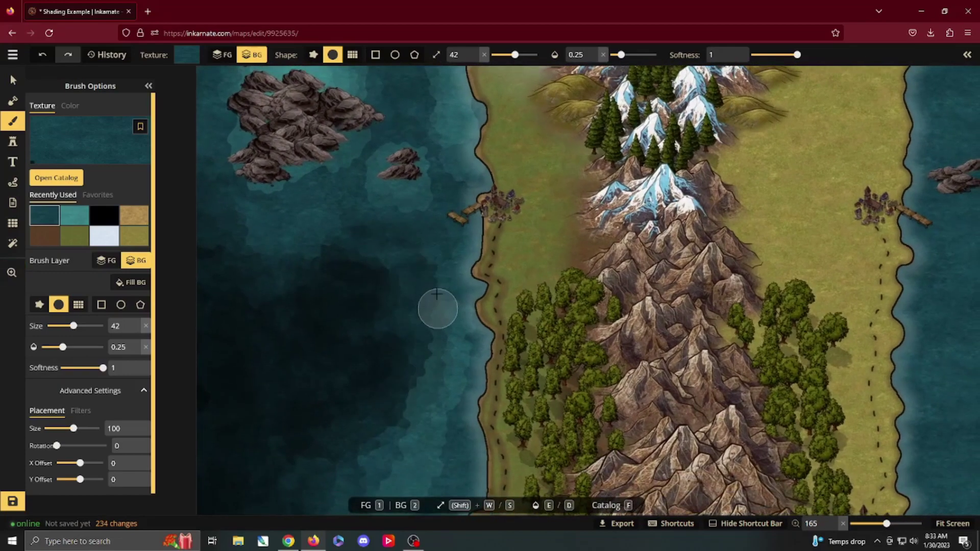
left_click(435, 284)
left_click(439, 311)
left_click(438, 317)
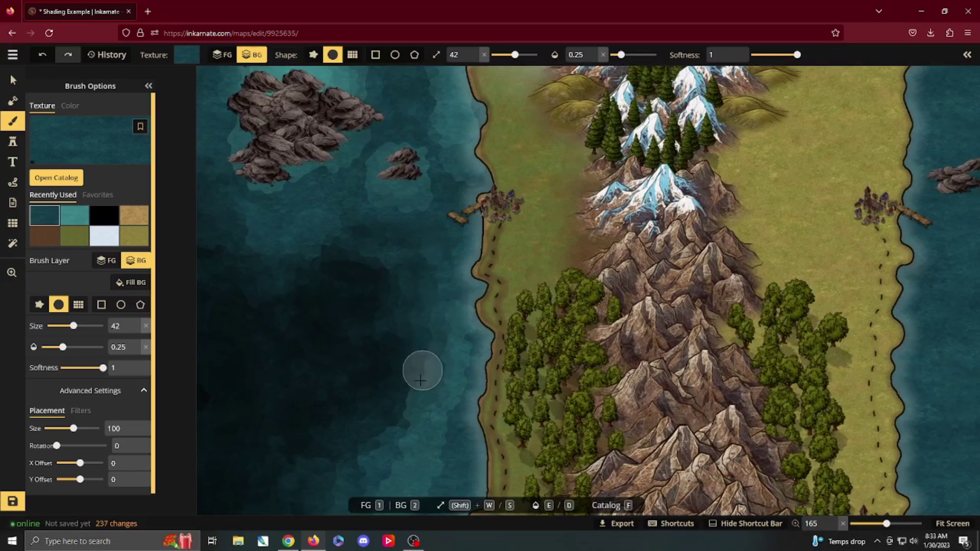
left_click_drag(410, 390, 421, 339)
mouse_move(422, 339)
left_mouse_down()
mouse_move(413, 409)
mouse_move(402, 398)
left_mouse_up()
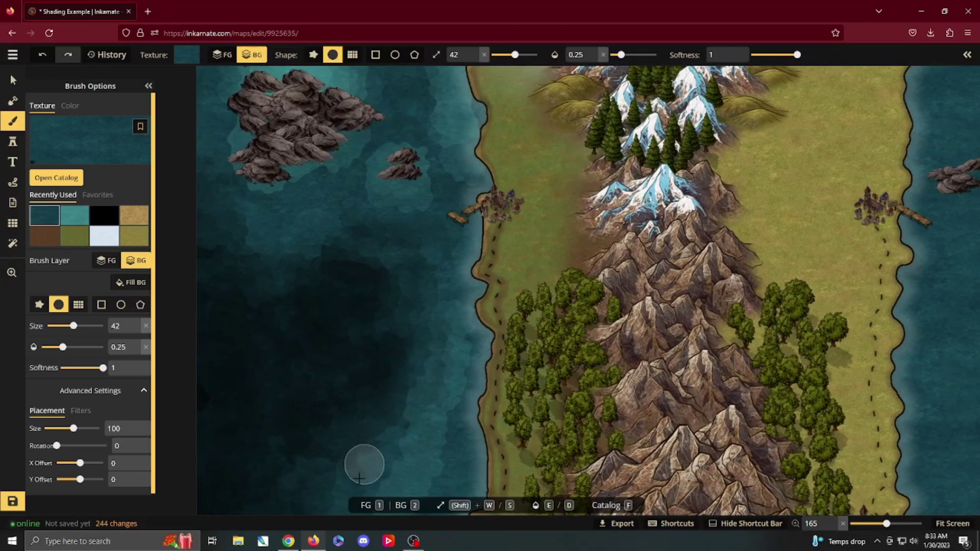
- Continue blending dark teal southward between the deep water and the shallows along the forested western coast
left_click_drag(363, 464, 396, 462)
left_click(396, 454)
left_click(389, 464)
left_click(402, 442)
left_click(371, 477)
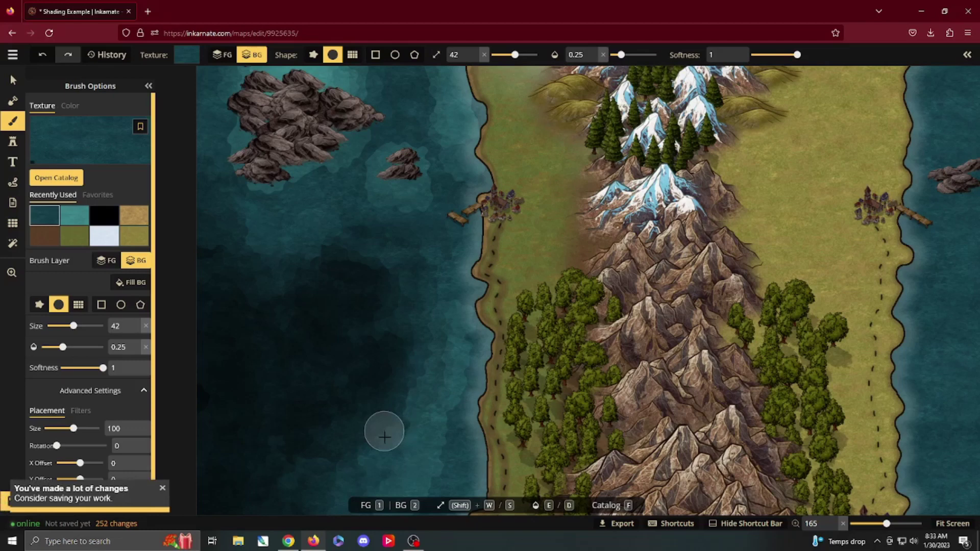
mouse_move(403, 415)
left_mouse_down()
mouse_move(391, 411)
mouse_move(427, 378)
mouse_move(395, 441)
left_mouse_up()
mouse_move(395, 441)
left_mouse_down()
mouse_move(416, 372)
mouse_move(355, 466)
left_mouse_up()
mouse_move(321, 499)
left_mouse_down()
mouse_move(295, 478)
mouse_move(348, 485)
mouse_move(342, 465)
left_mouse_up()
mouse_move(339, 469)
left_mouse_down()
mouse_move(323, 501)
mouse_move(405, 475)
left_mouse_up()
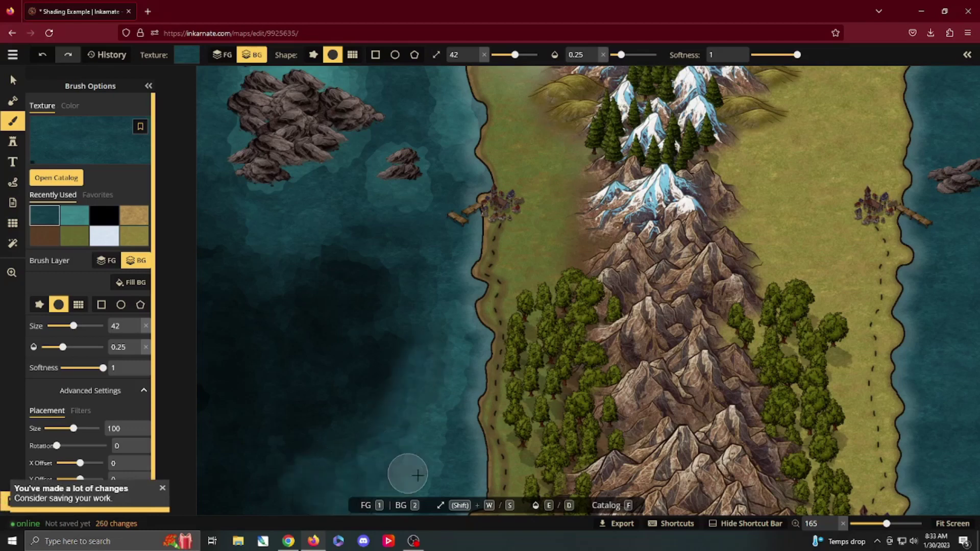
mouse_move(455, 405)
left_mouse_down()
mouse_move(438, 426)
mouse_move(449, 409)
mouse_move(435, 486)
mouse_move(438, 474)
left_mouse_up()
scroll(475, 319, "down", 4)
mouse_move(534, 256)
left_mouse_down()
mouse_move(533, 315)
mouse_move(525, 247)
mouse_move(903, 232)
mouse_move(897, 228)
left_mouse_up()
scroll(531, 308, "down", 1)
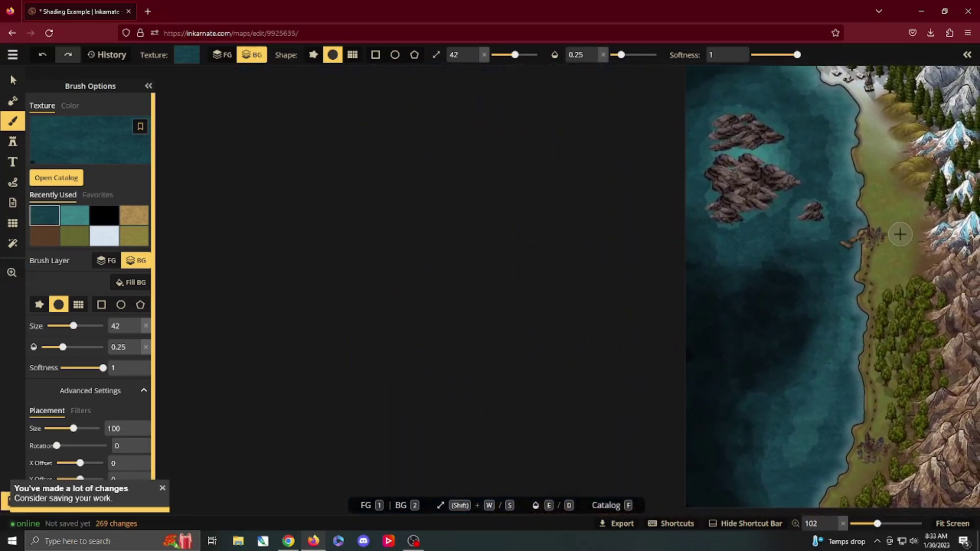
left_click(148, 86)
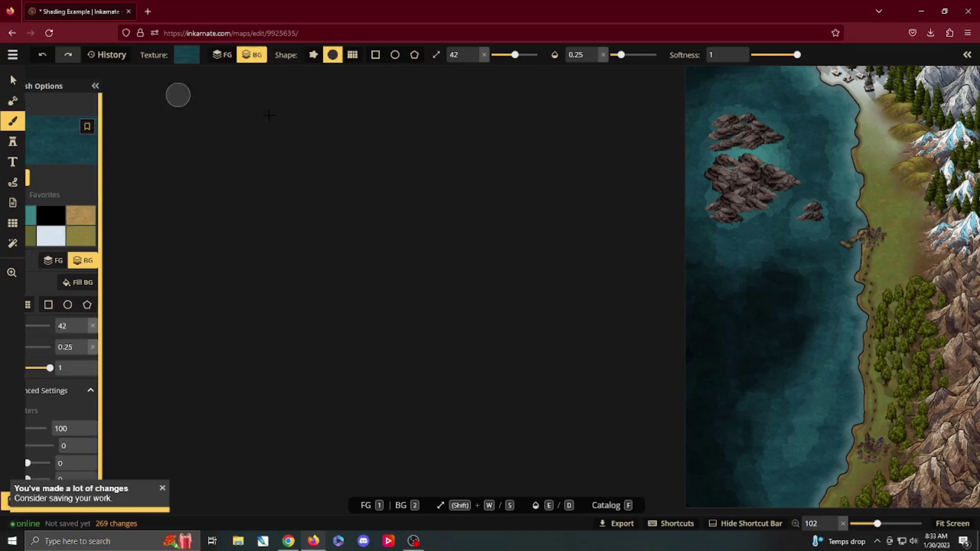
mouse_move(888, 232)
left_mouse_down()
mouse_move(182, 197)
mouse_move(1, 272)
mouse_move(546, 221)
mouse_move(713, 250)
left_mouse_up()
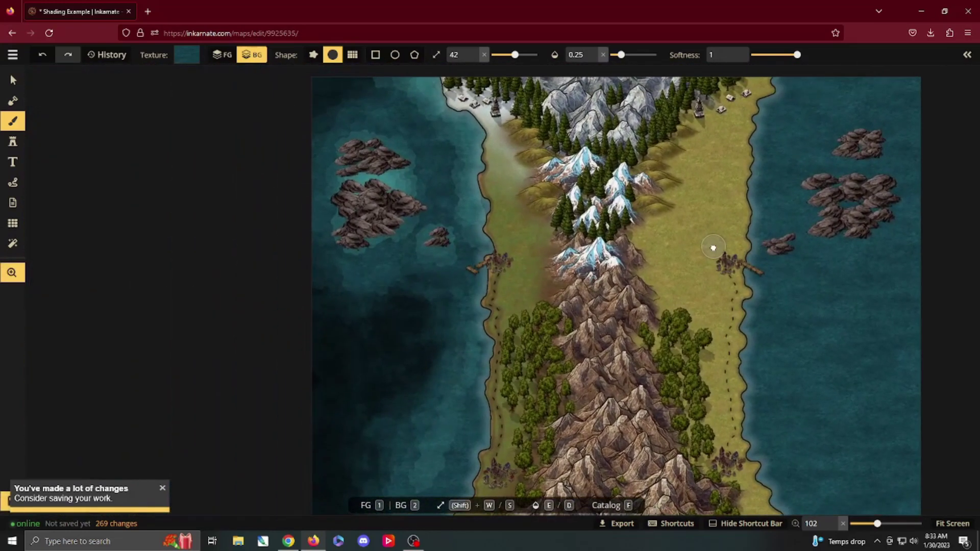
left_click(13, 144)
left_click(13, 124)
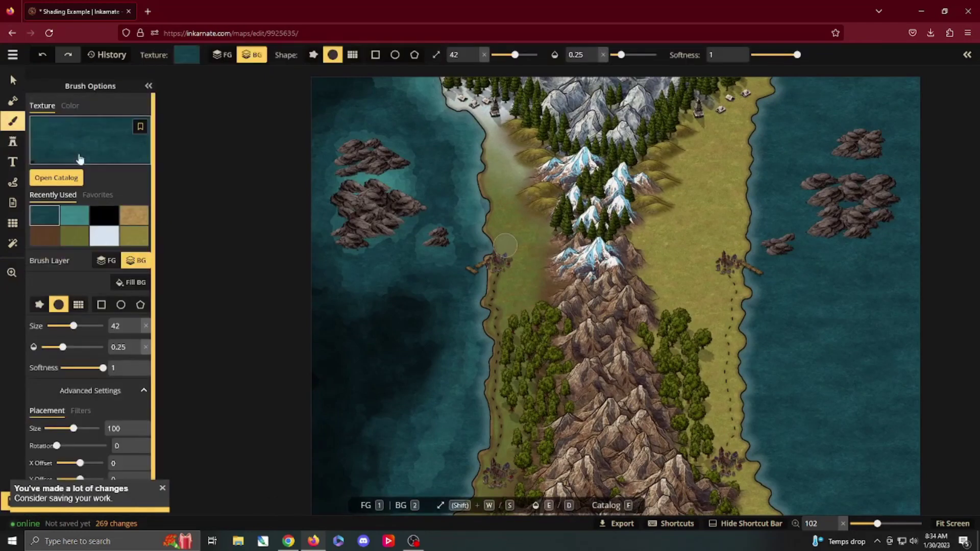
- Choose the turquoise Core texture and paint brighter shallows at the northern end of the western coast beside the snowy shore
left_click(56, 178)
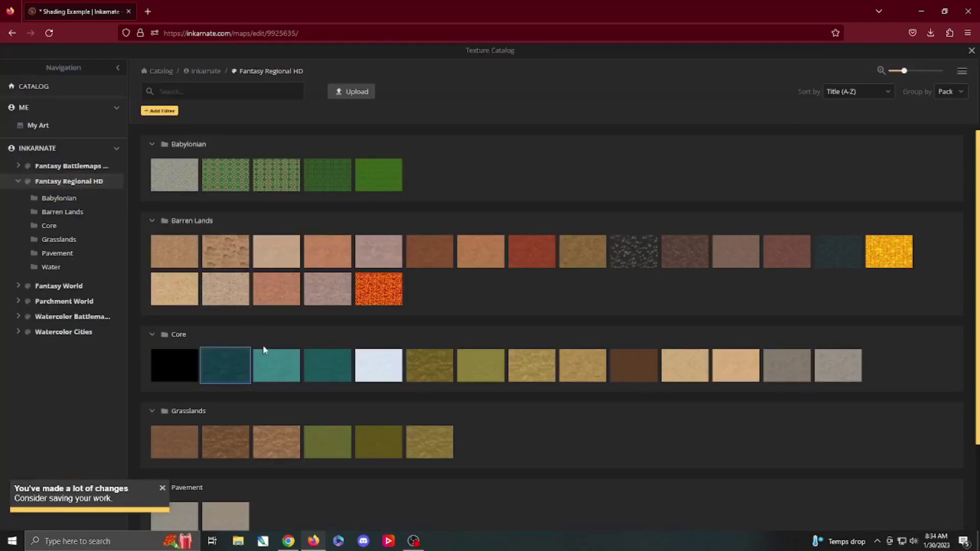
left_click(372, 368)
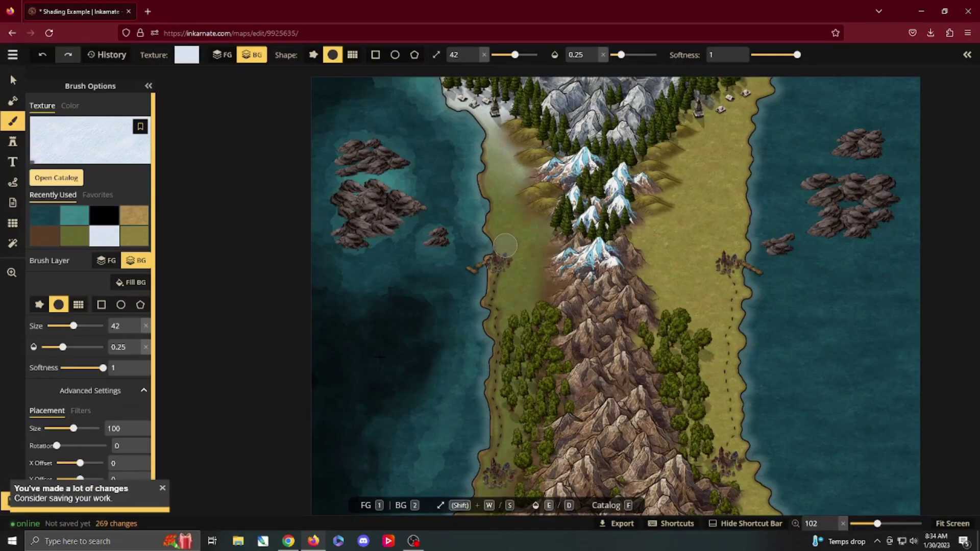
left_click(56, 177)
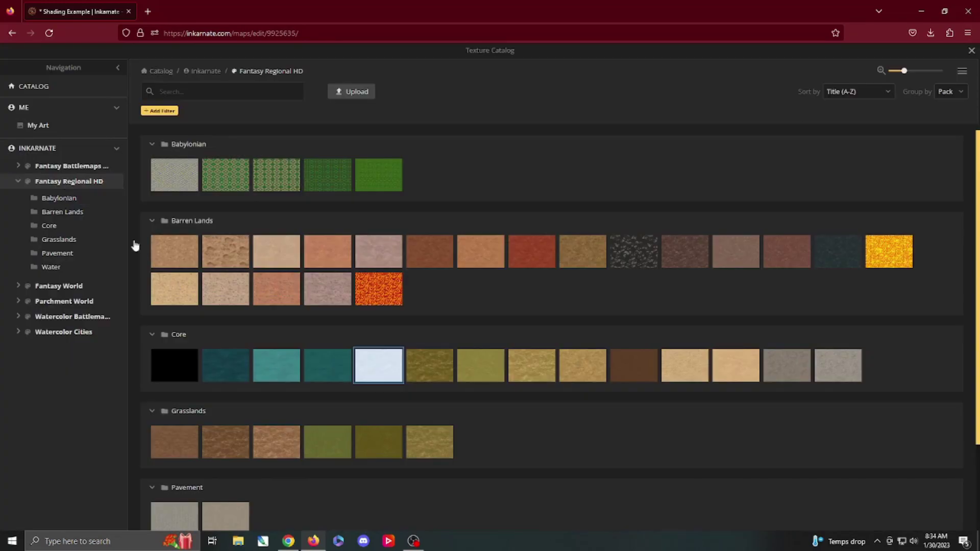
left_click(279, 376)
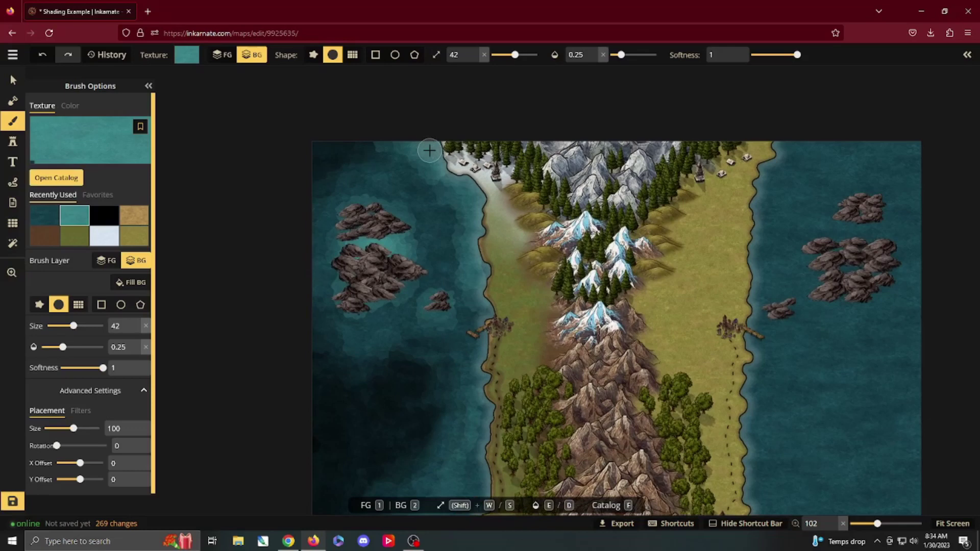
left_click(429, 153)
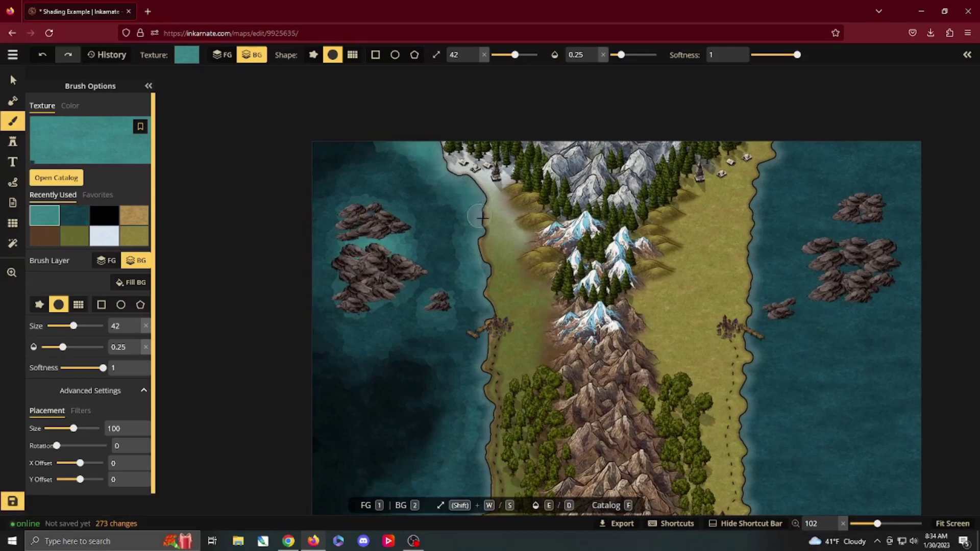
- Browse all Inkarnate textures and choose a light blue one from the Fantasy World Ice & Snow set as the brush texture
left_click(63, 179)
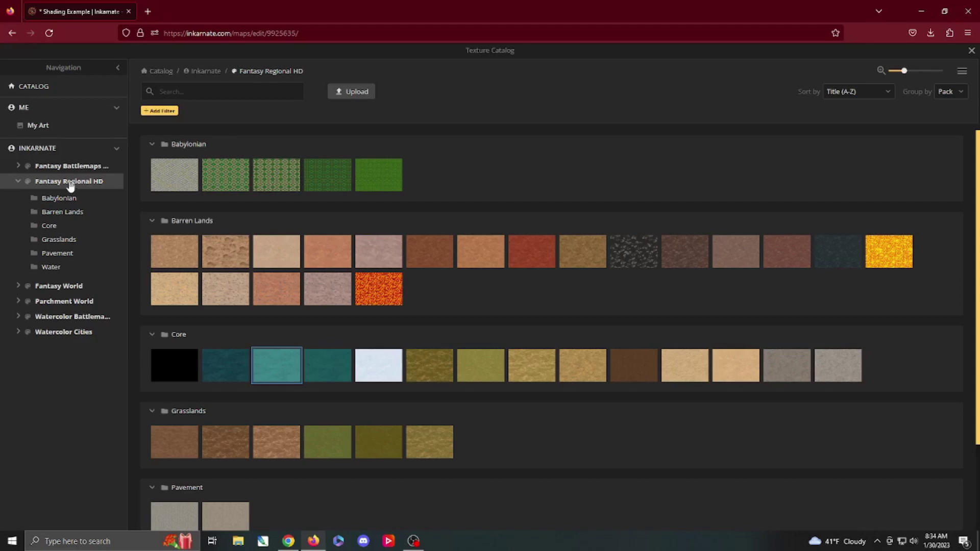
left_click(49, 151)
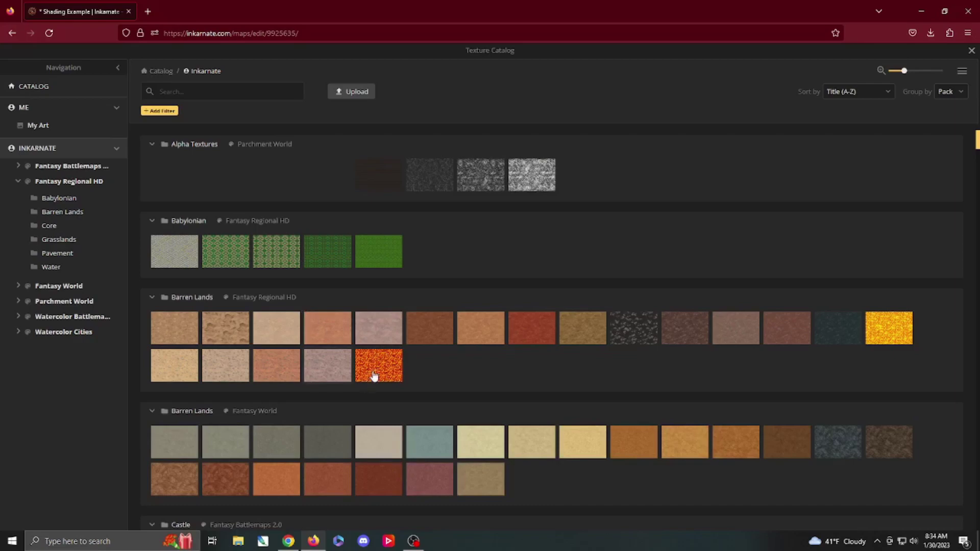
scroll(372, 357, "down", 10)
scroll(371, 356, "down", 15)
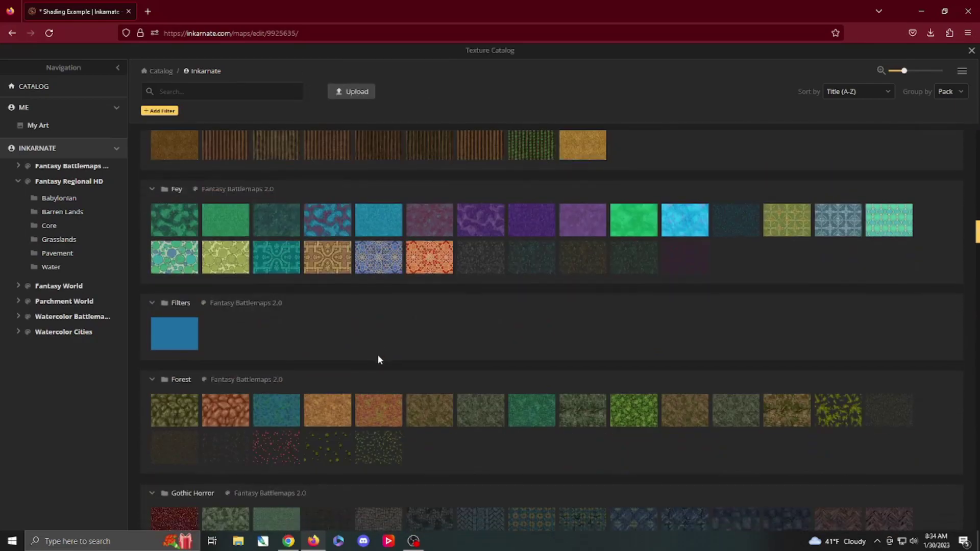
scroll(378, 359, "down", 15)
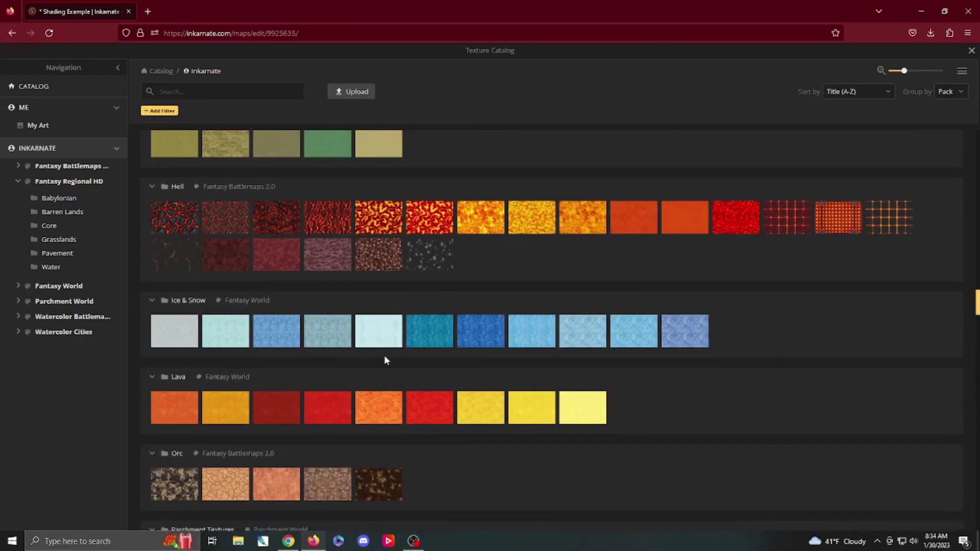
mouse_move(426, 349)
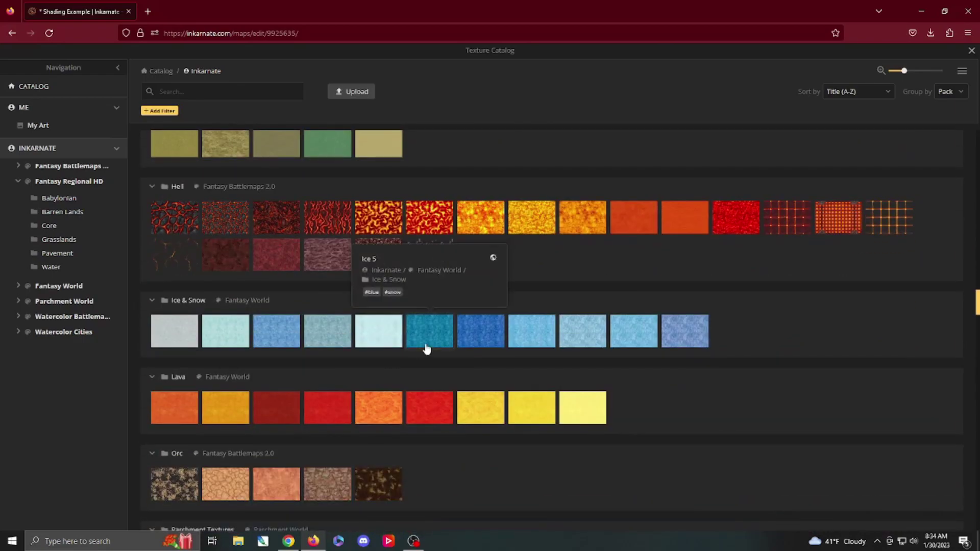
left_click(357, 341)
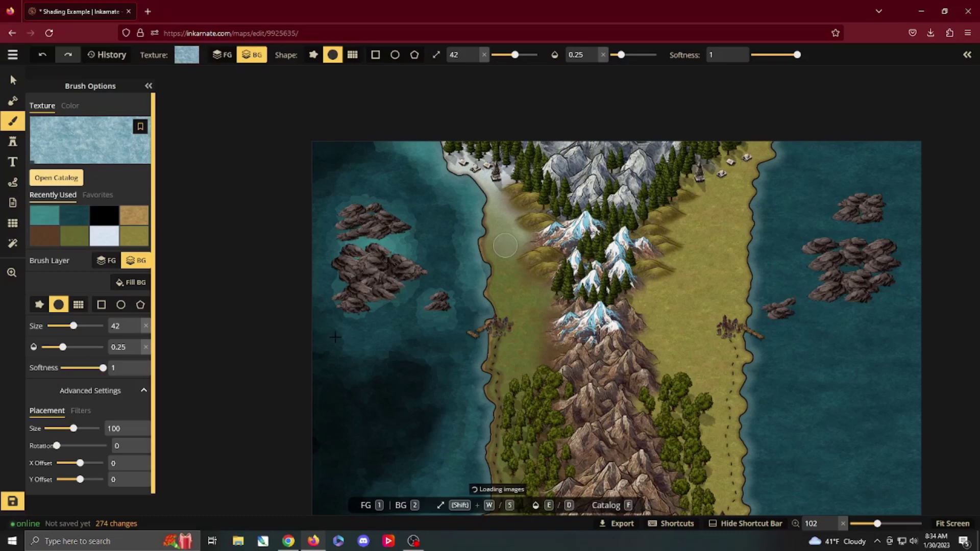
- Raise the opacity to 0.4 and paint icy light blue water along the snowy northwestern coastline
scroll(416, 162, "up", 3)
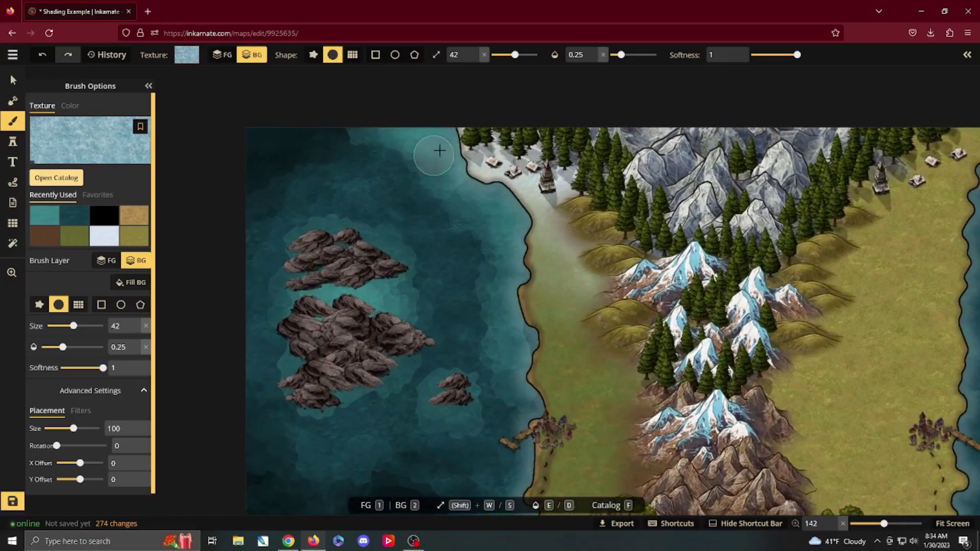
key("e")
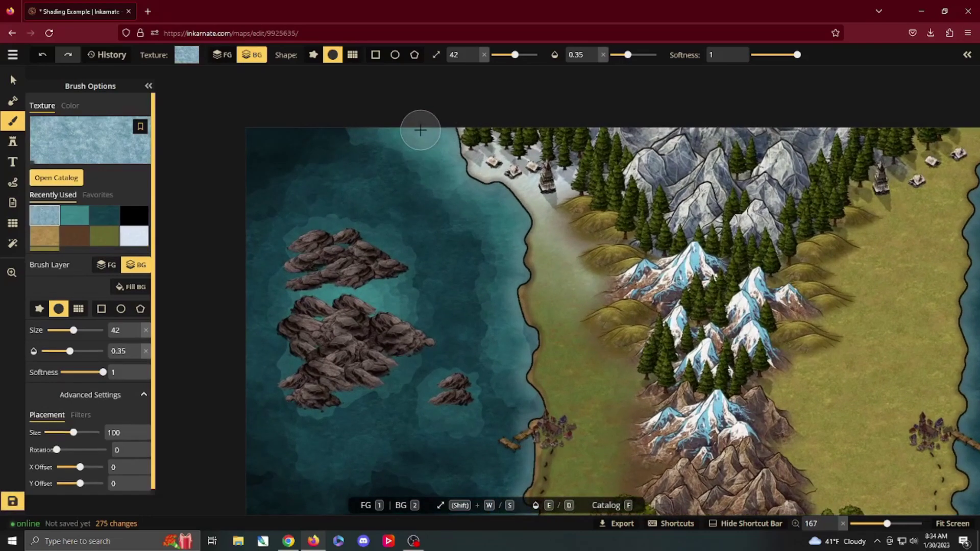
mouse_move(420, 130)
left_mouse_down()
mouse_move(461, 157)
mouse_move(409, 125)
mouse_move(507, 202)
mouse_move(530, 310)
mouse_move(522, 224)
mouse_move(507, 192)
mouse_move(461, 174)
mouse_move(431, 144)
mouse_move(506, 205)
mouse_move(505, 182)
mouse_move(402, 125)
mouse_move(383, 124)
mouse_move(444, 138)
left_mouse_up()
scroll(487, 267, "down", 2)
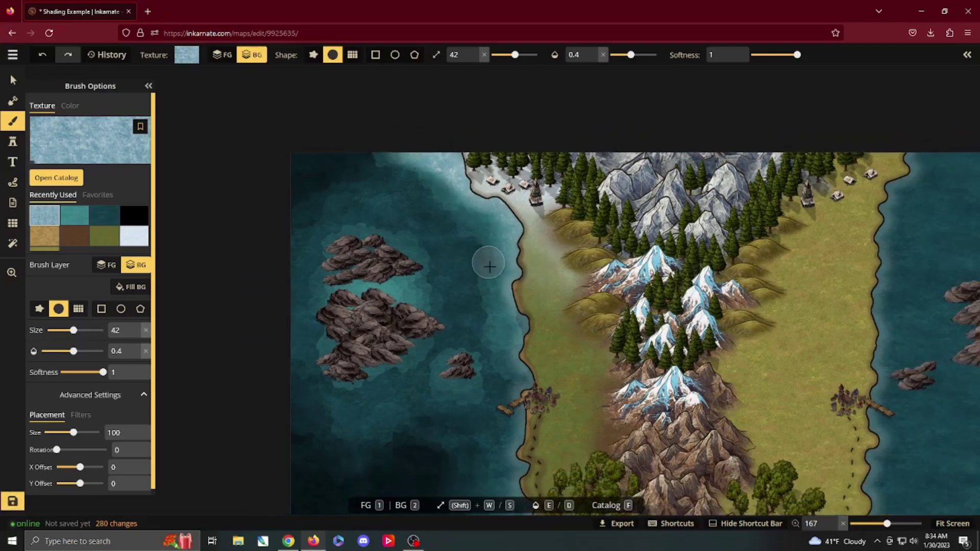
- Examine the whole map without the brush options, comparing the shaded western half with the unshaded eastern half
left_click_drag(446, 441, 479, 274)
scroll(480, 293, "down", 1)
scroll(480, 293, "down", 2)
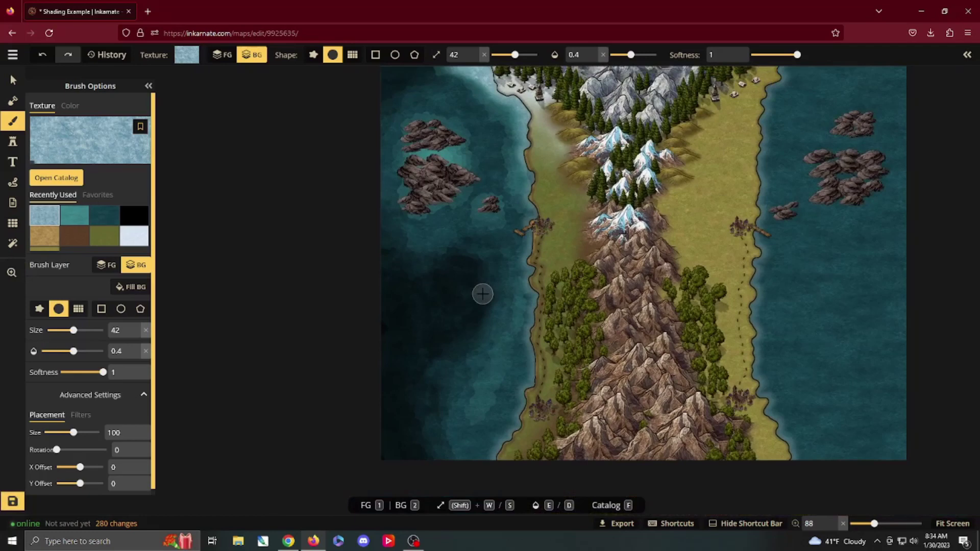
scroll(490, 270, "down", 1)
key("space")
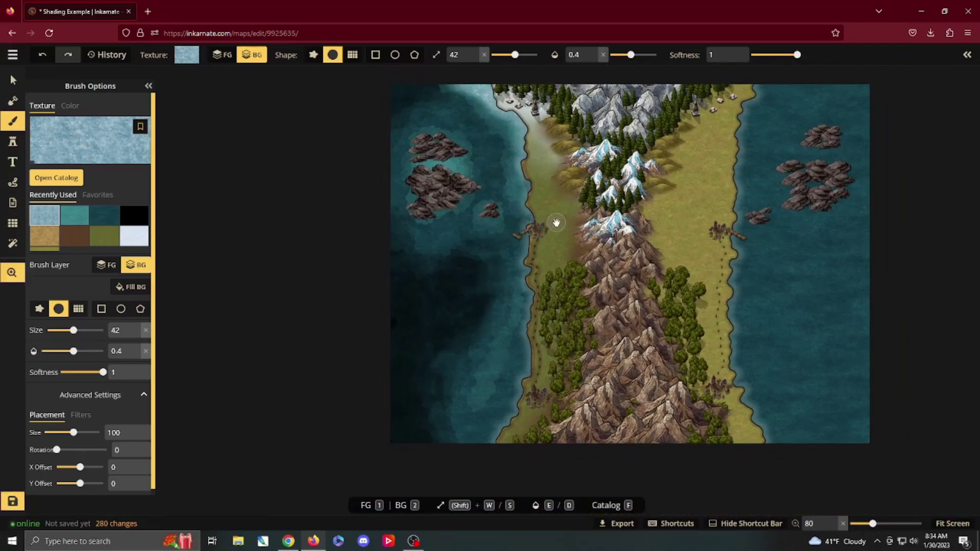
left_click_drag(555, 219, 440, 244)
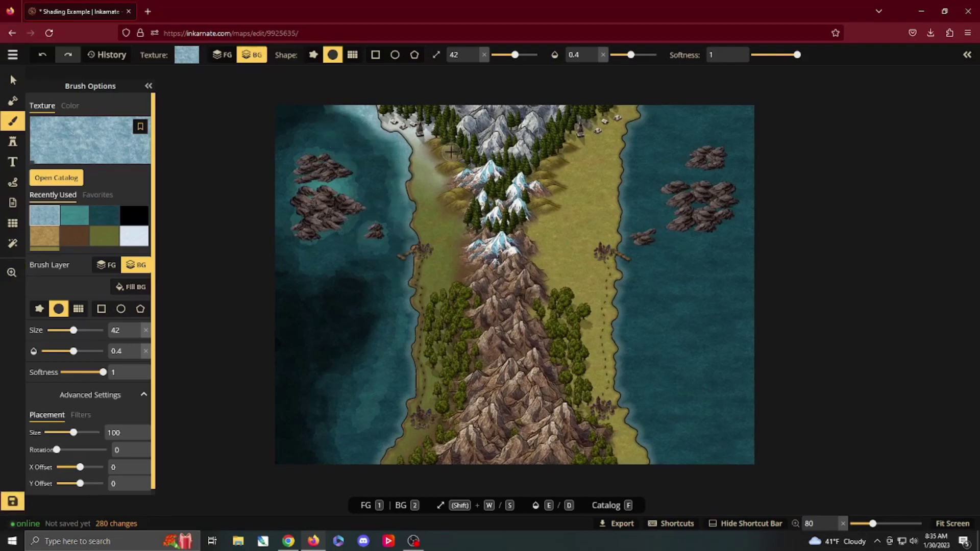
left_click(148, 87)
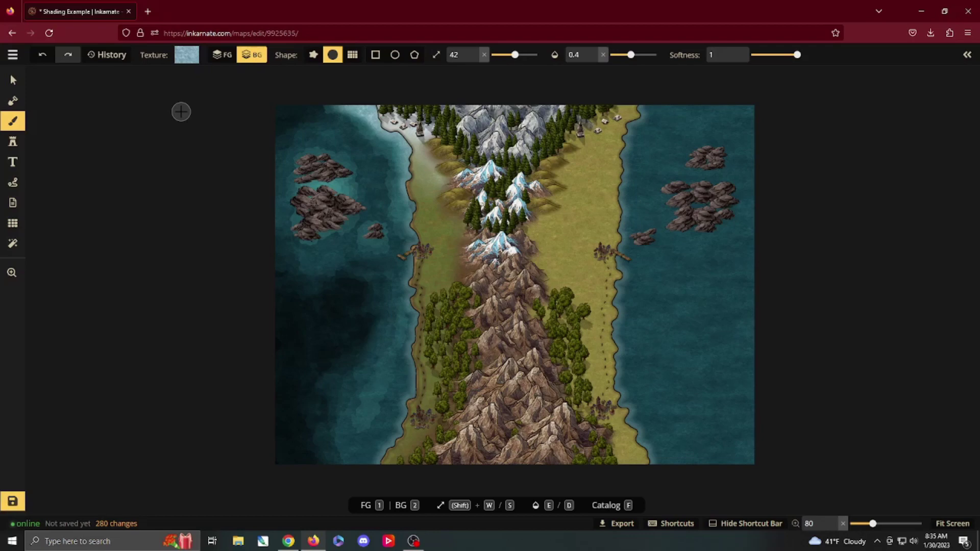
left_click(418, 545)
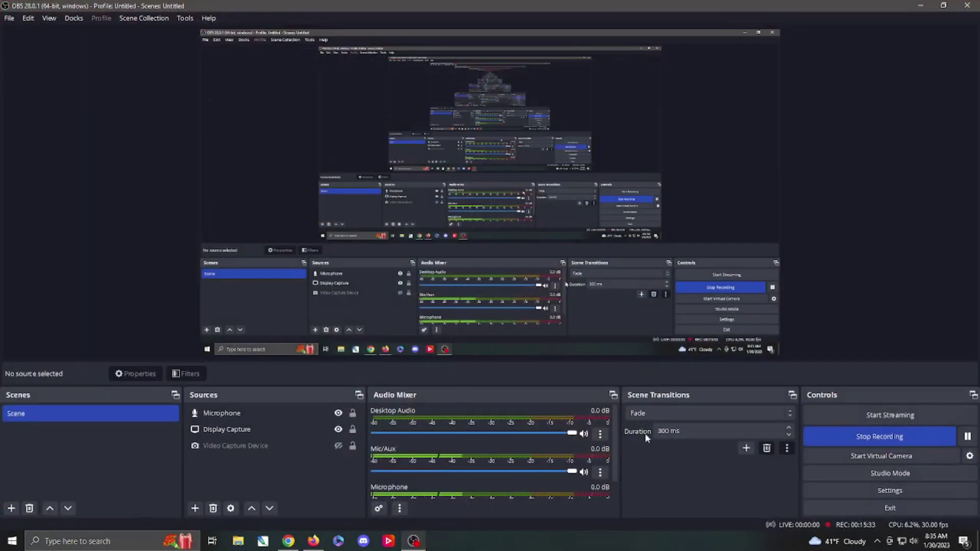